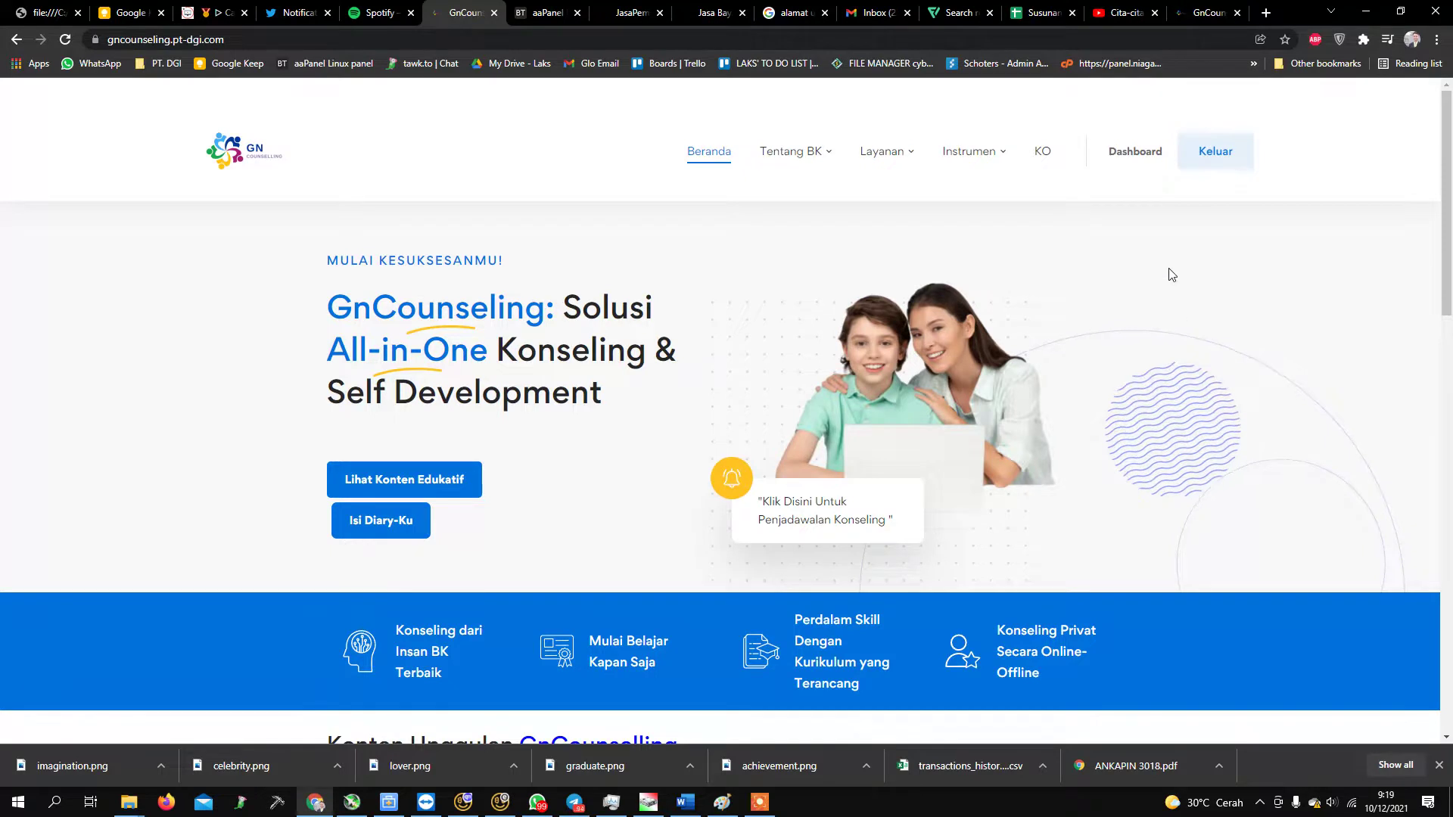
Open the Belajar dari Jerome course page and highlight its prerequisites notice.
{"action": "scroll", "coordinate": [1135, 234], "scroll_direction": "down", "scroll_amount": 2}
{"action": "scroll", "coordinate": [1131, 236], "scroll_direction": "down", "scroll_amount": 4}
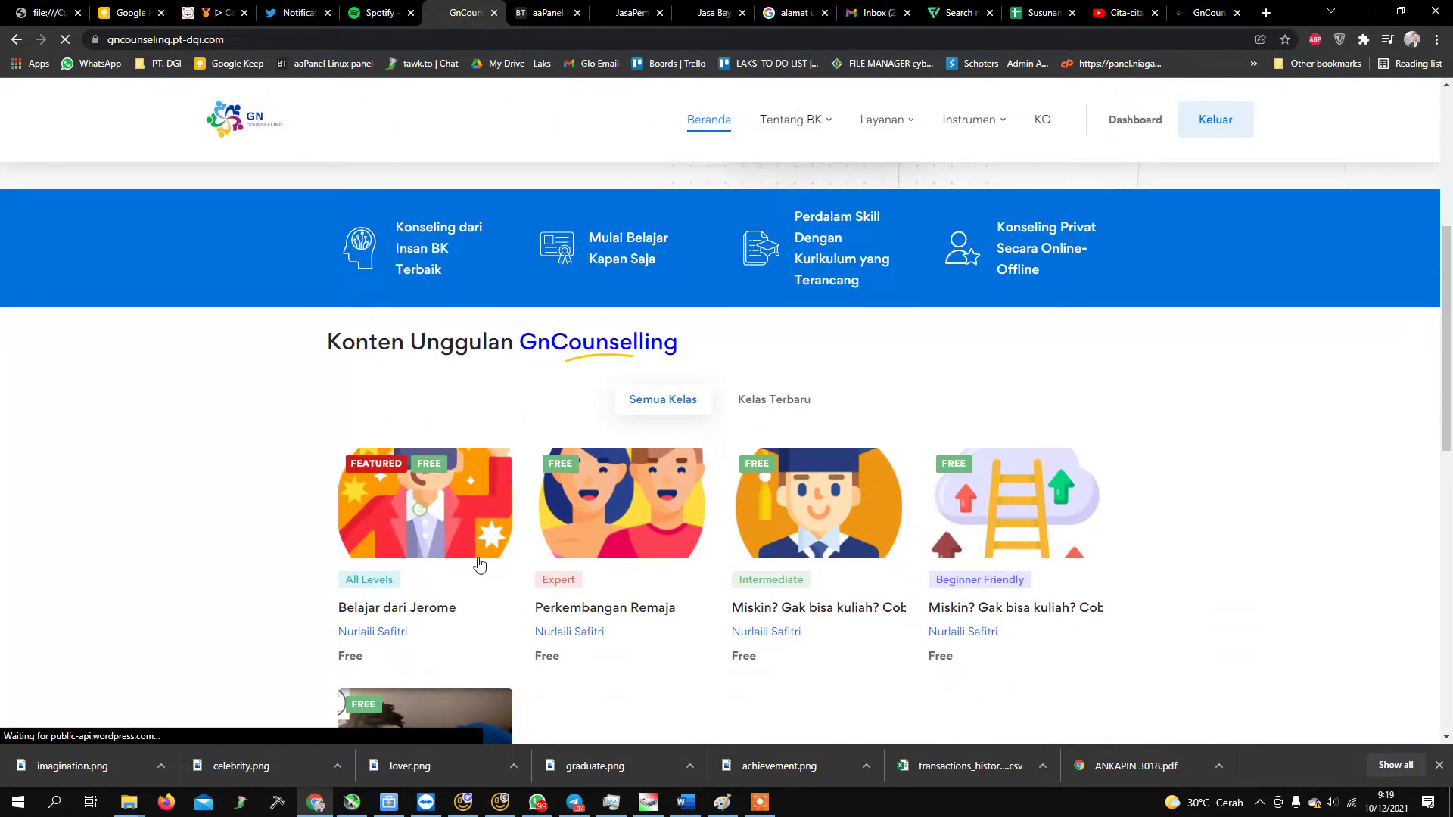
{"action": "left_click", "coordinate": [493, 579]}
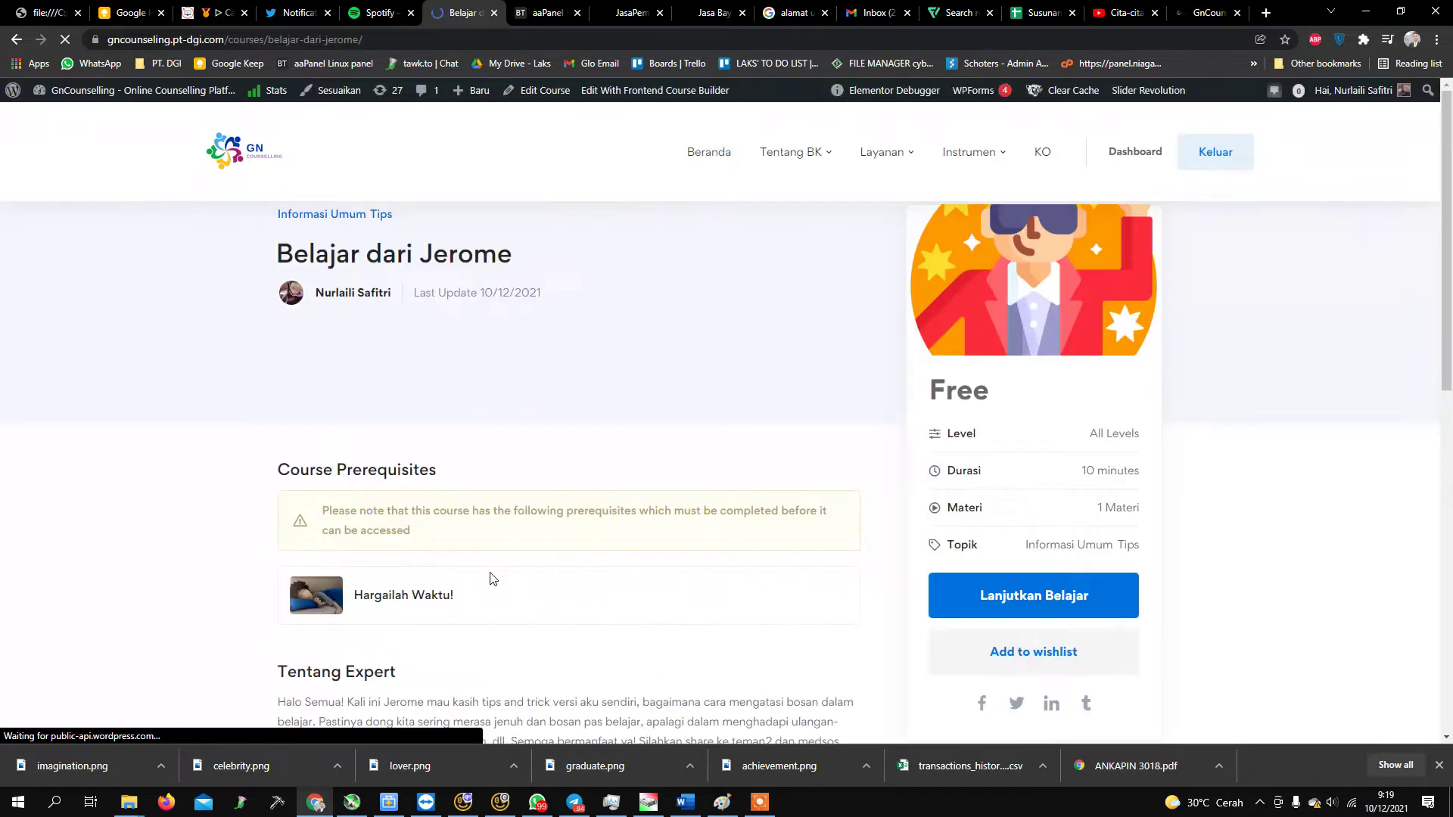
{"action": "scroll", "coordinate": [493, 568], "scroll_direction": "down", "scroll_amount": 2}
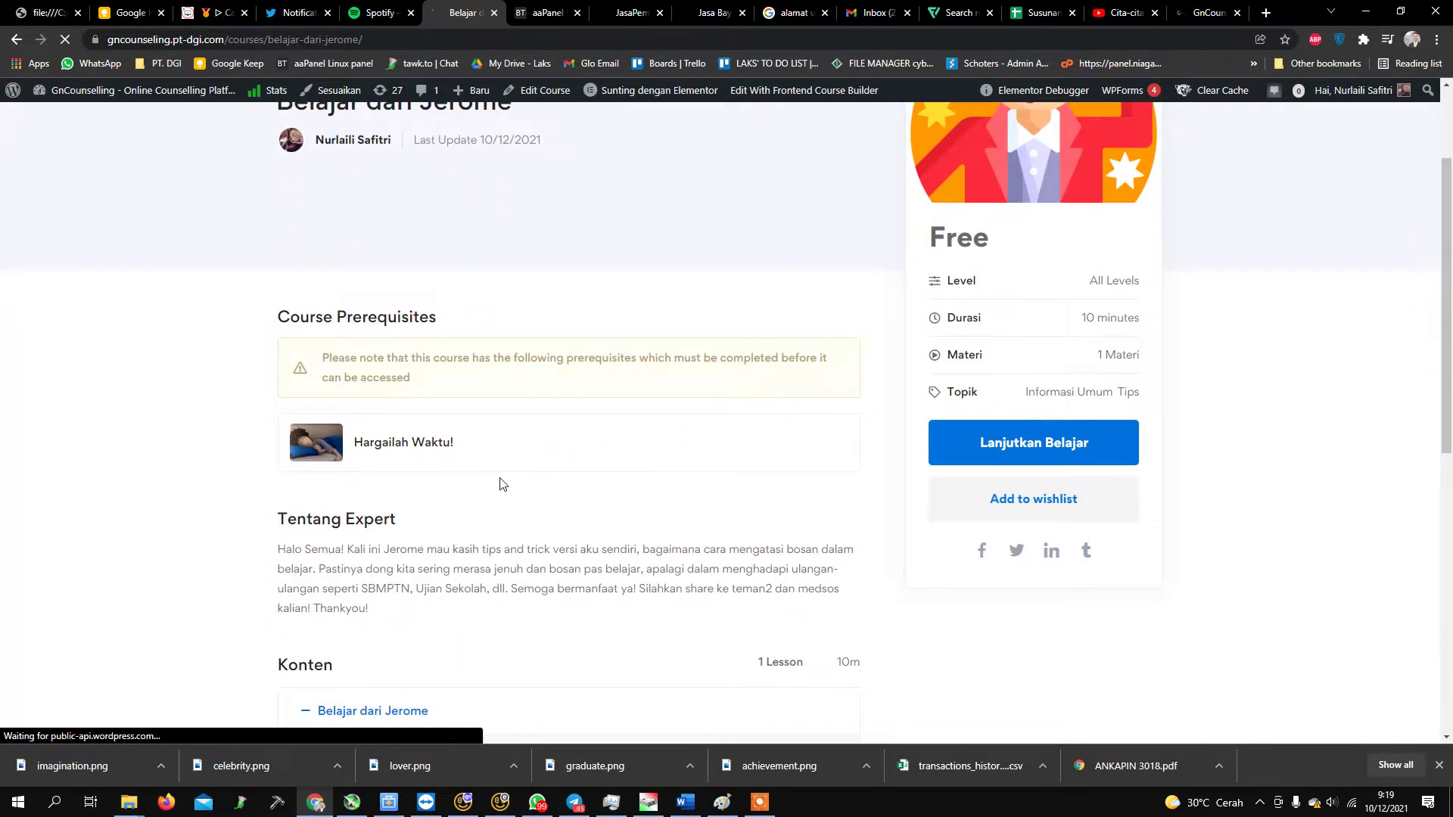
{"action": "scroll", "coordinate": [500, 485], "scroll_direction": "down", "scroll_amount": 6}
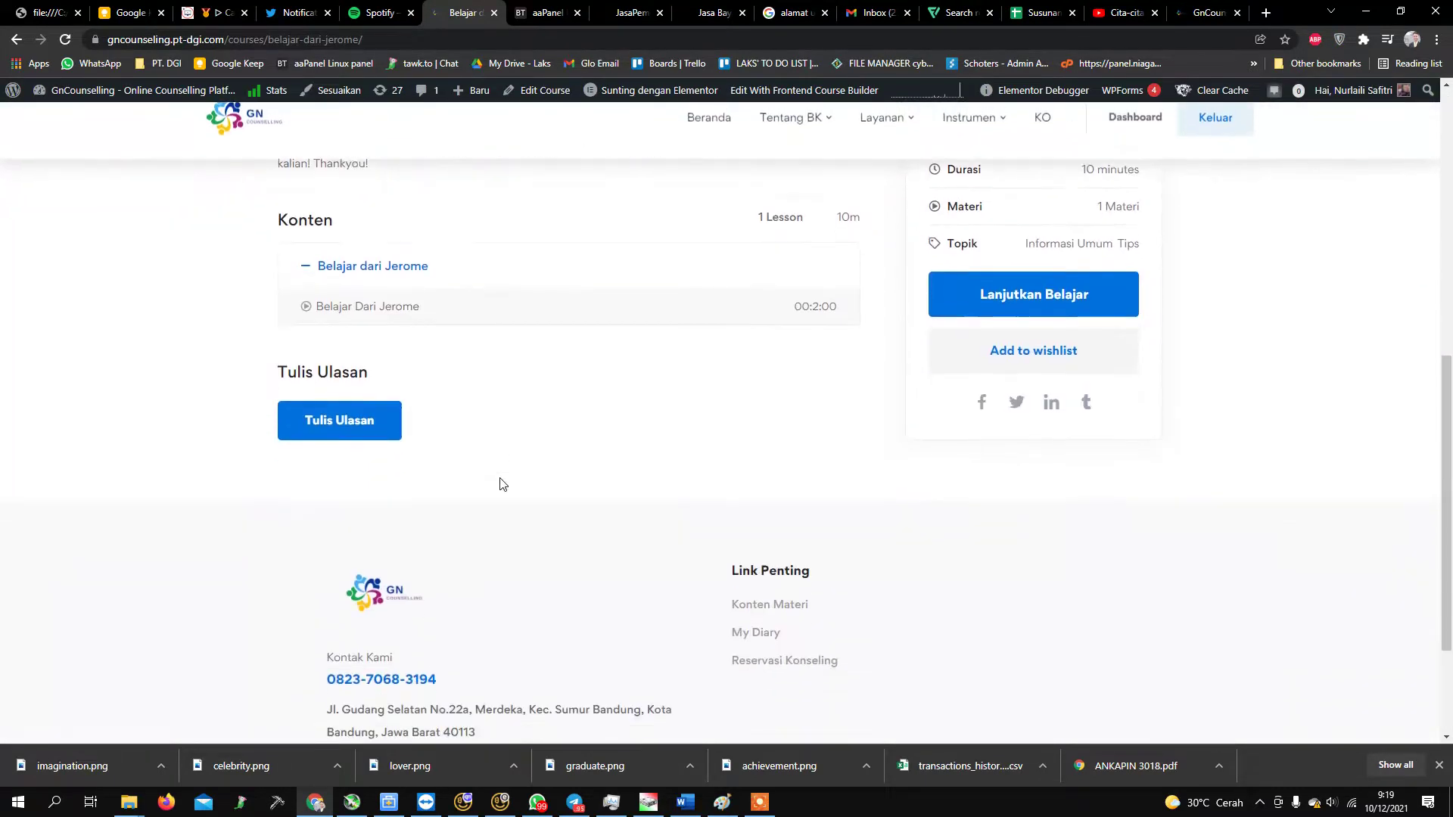
{"action": "scroll", "coordinate": [719, 397], "scroll_direction": "up", "scroll_amount": 6}
{"action": "scroll", "coordinate": [696, 390], "scroll_direction": "down", "scroll_amount": 6}
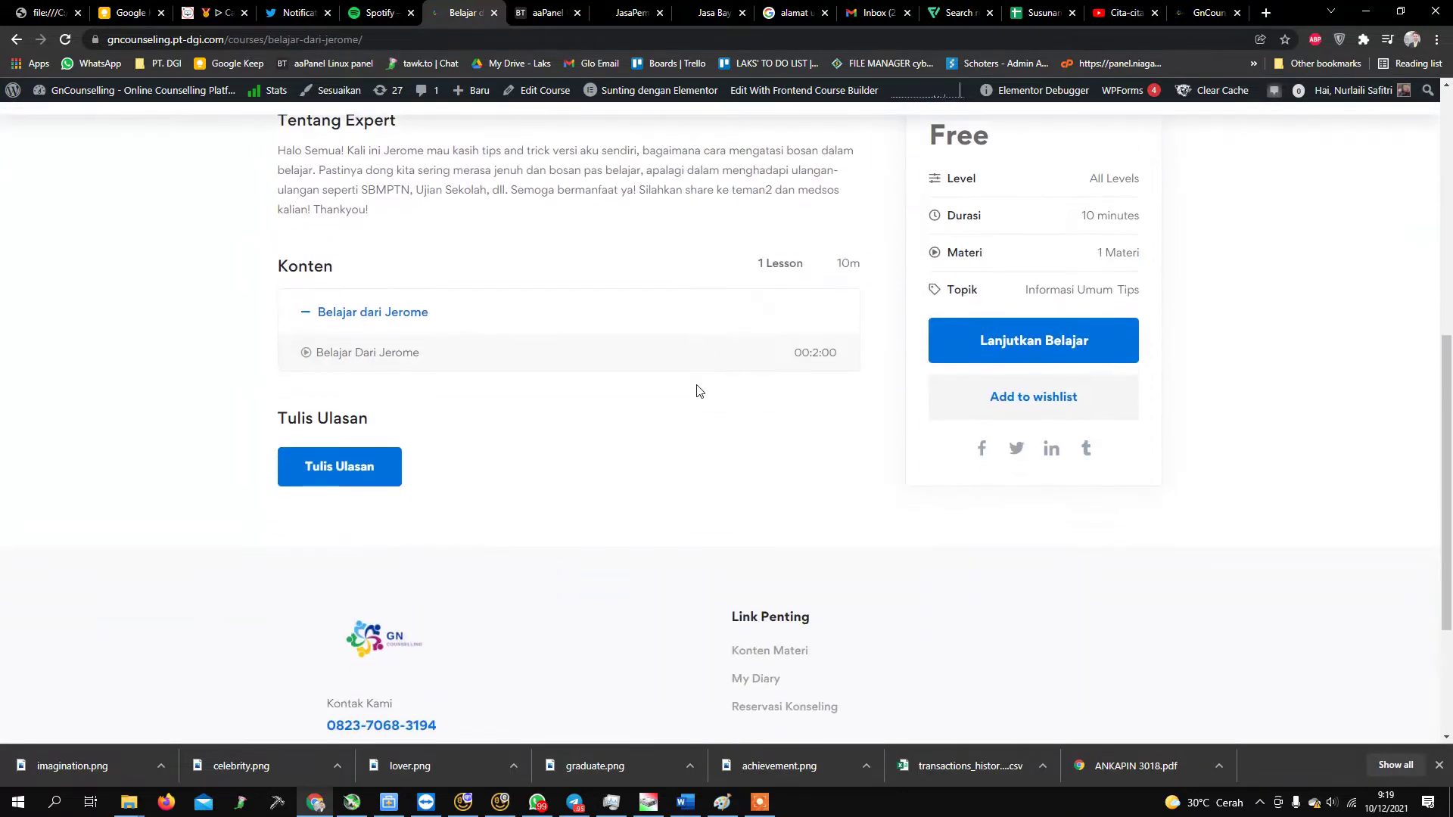
{"action": "scroll", "coordinate": [697, 390], "scroll_direction": "up", "scroll_amount": 6}
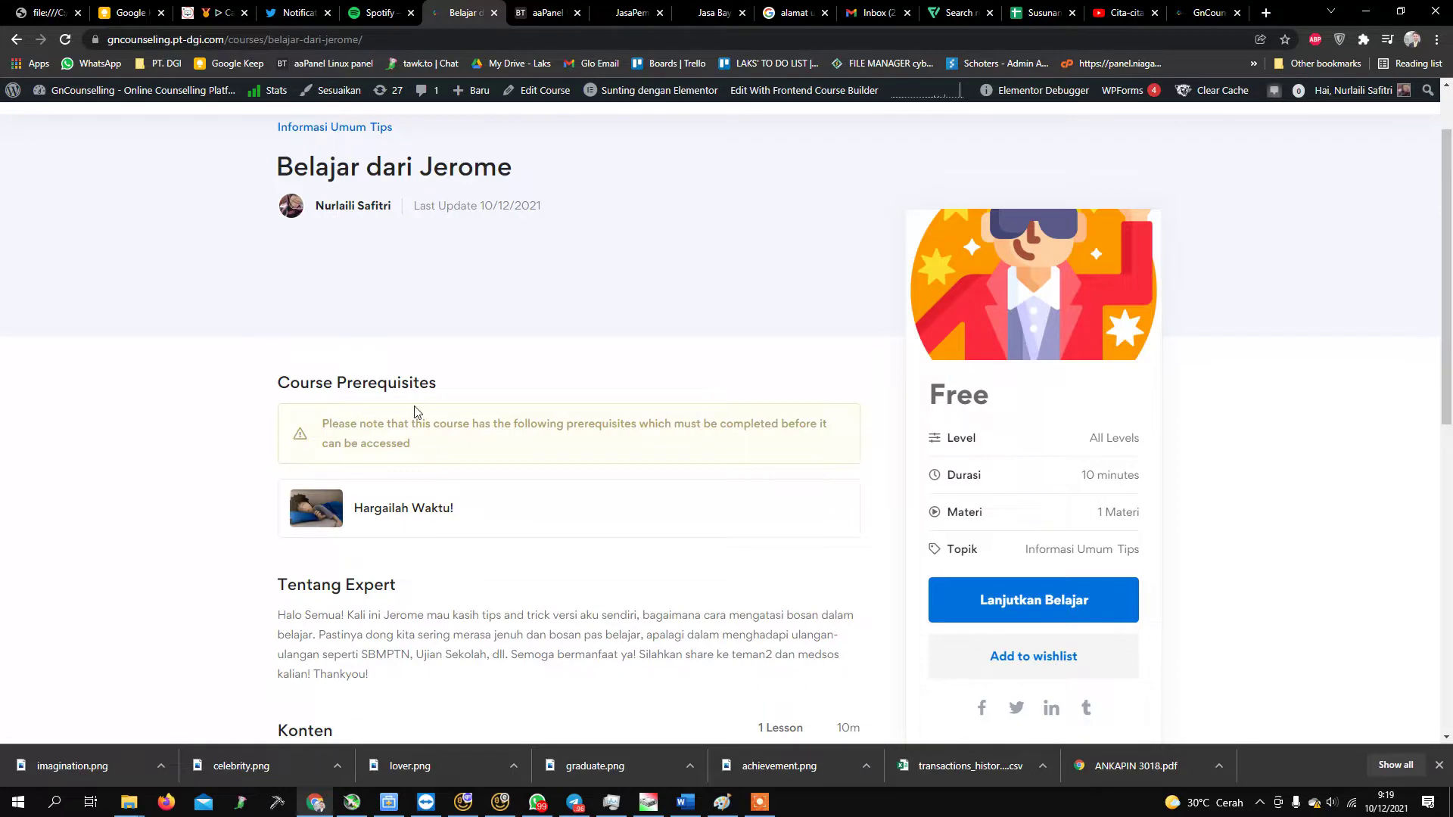
{"action": "left_click_drag", "start_coordinate": [344, 424], "coordinate": [557, 442]}
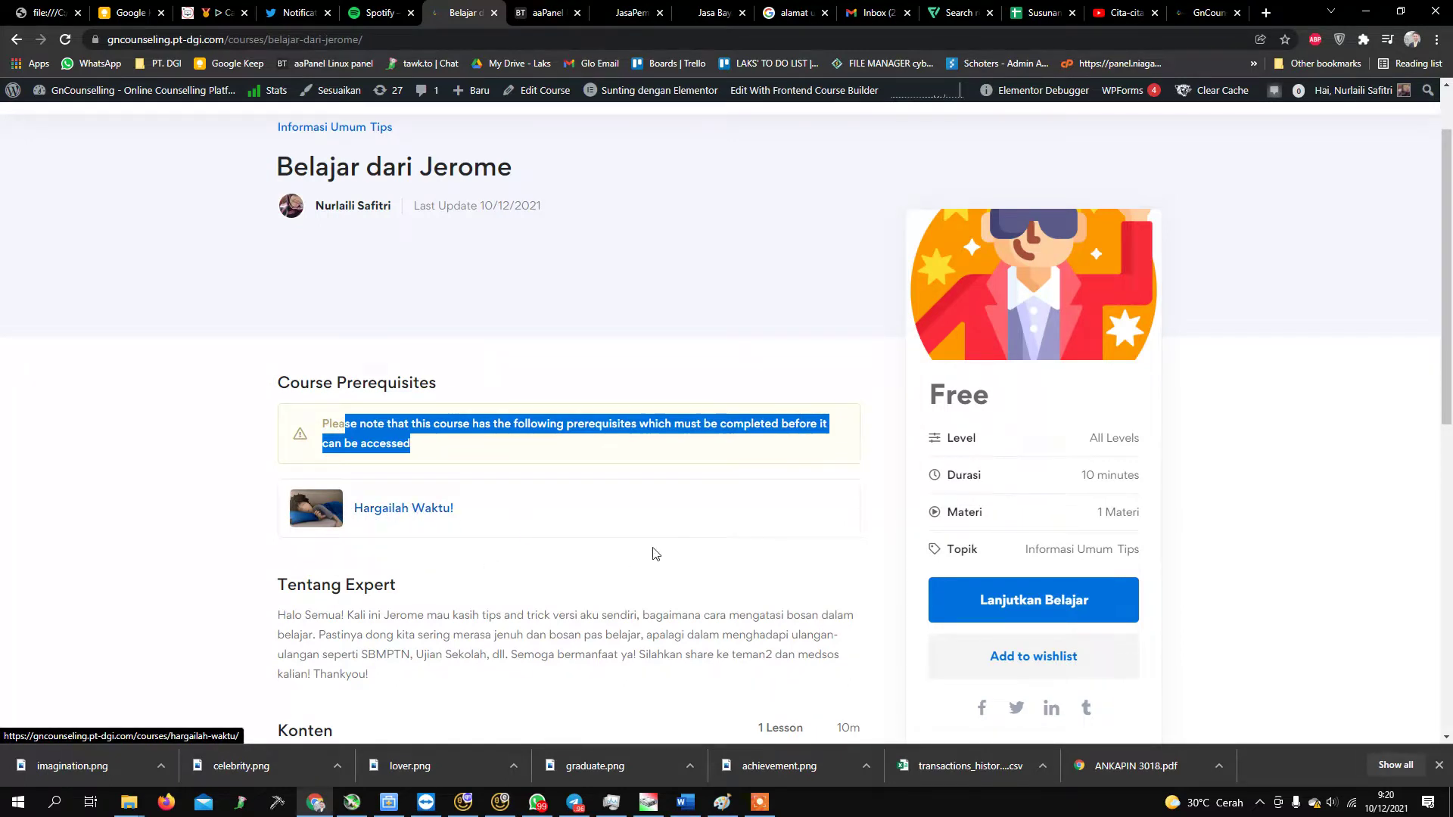
Continue into the course's lesson, then return to the site home page.
{"action": "scroll", "coordinate": [704, 537], "scroll_direction": "down", "scroll_amount": 2}
{"action": "left_click", "coordinate": [967, 590]}
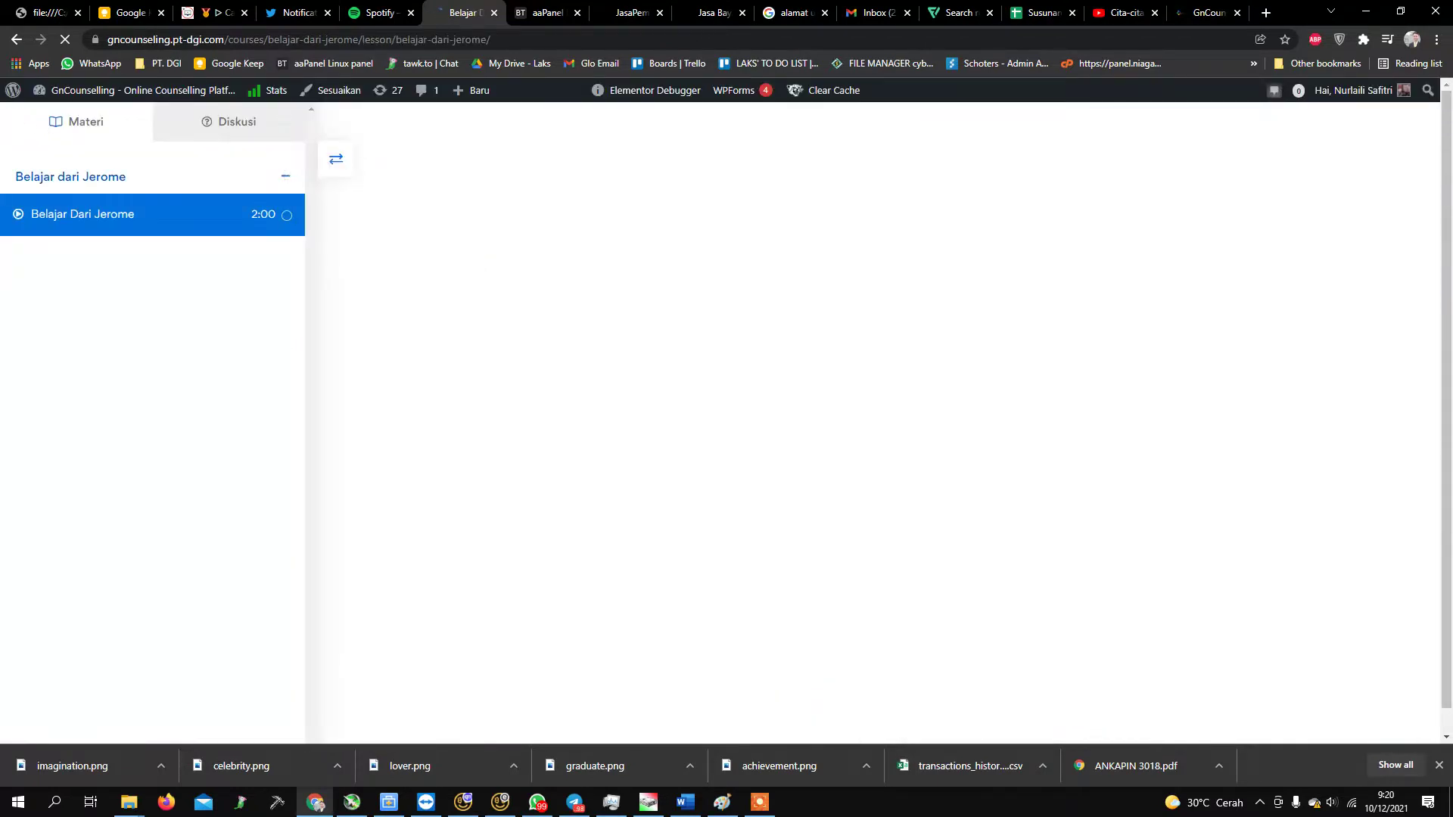
{"action": "left_click", "coordinate": [16, 40]}
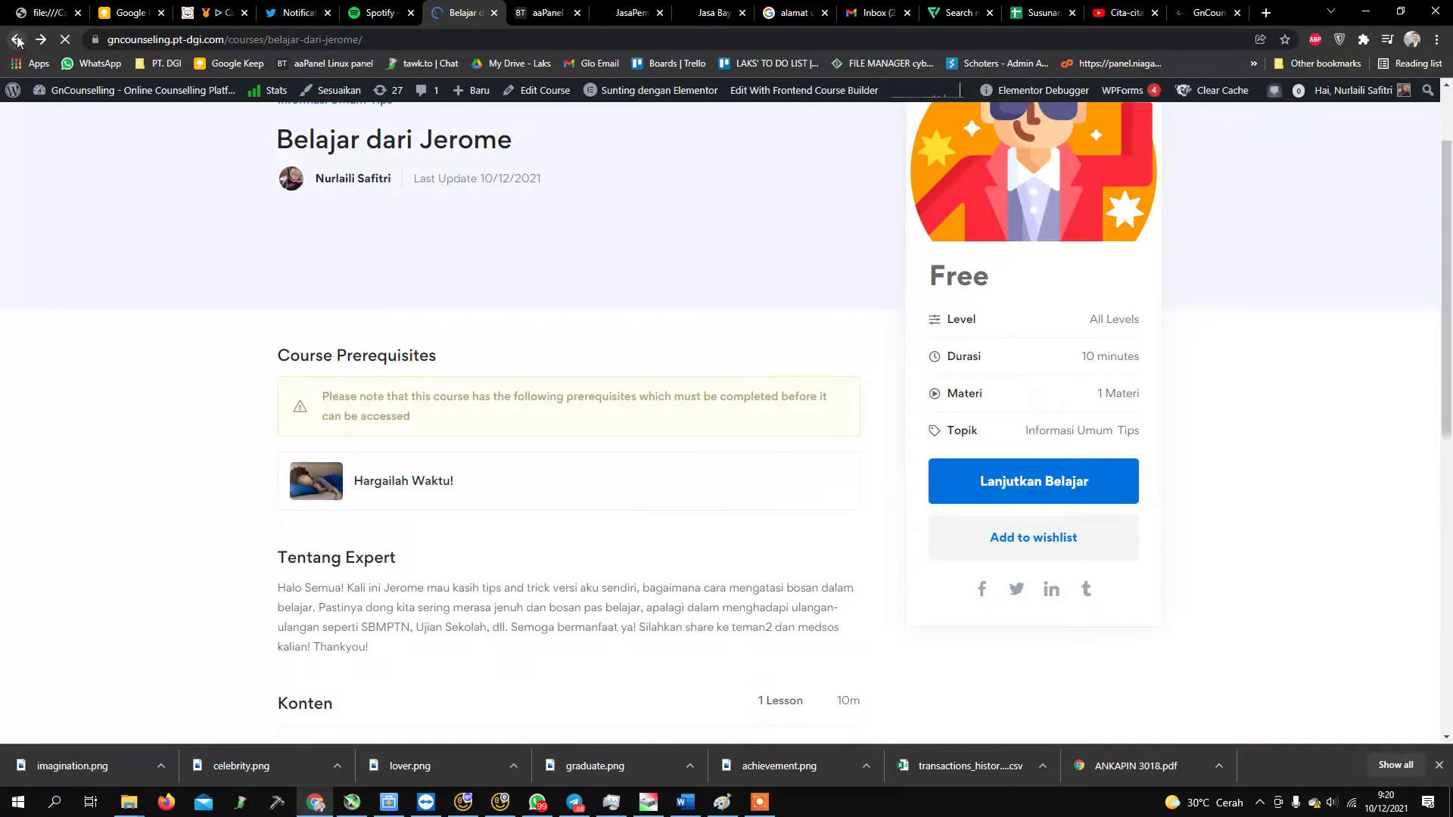
{"action": "left_click", "coordinate": [16, 40]}
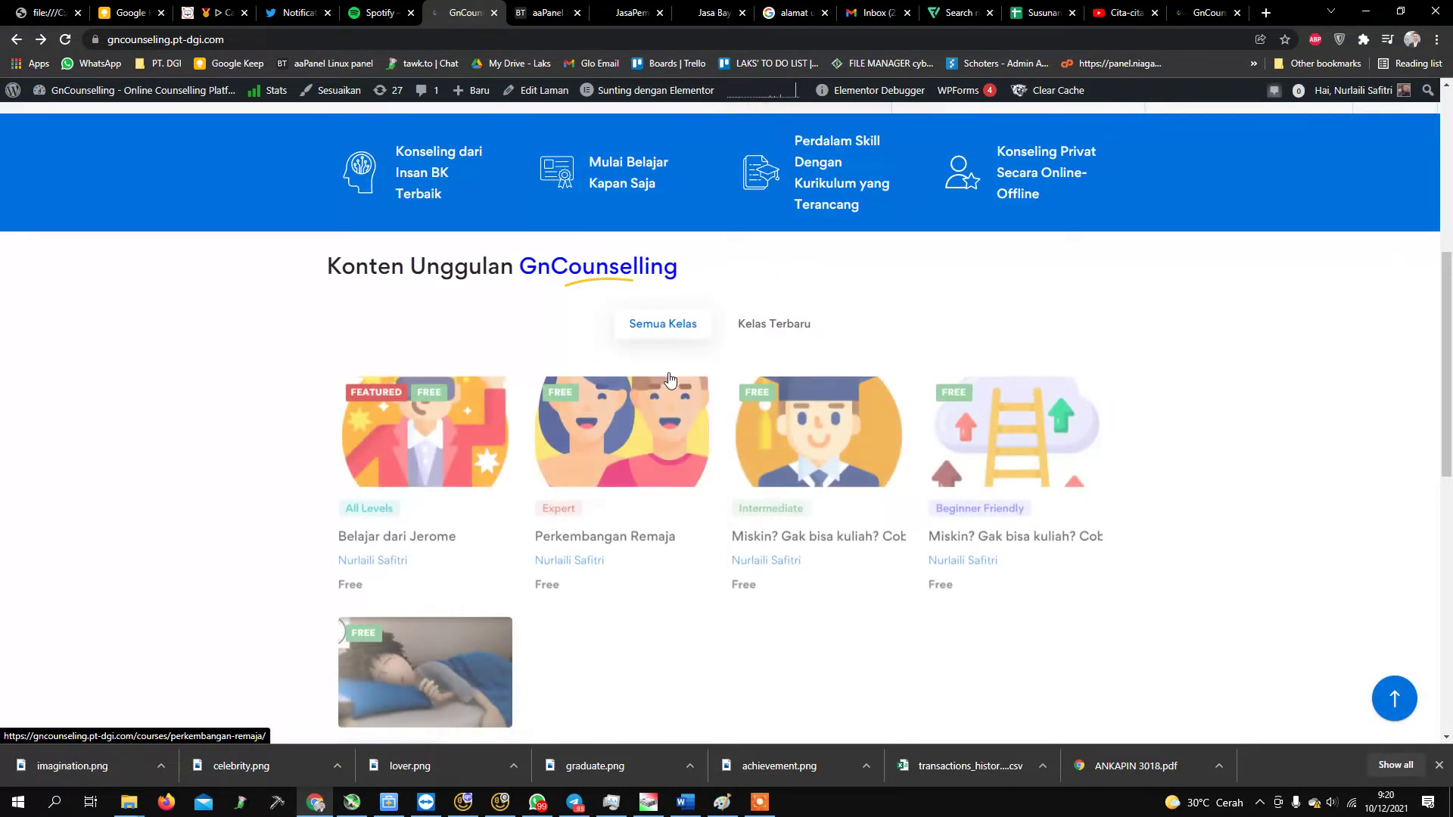
{"action": "scroll", "coordinate": [1081, 489], "scroll_direction": "up", "scroll_amount": 6}
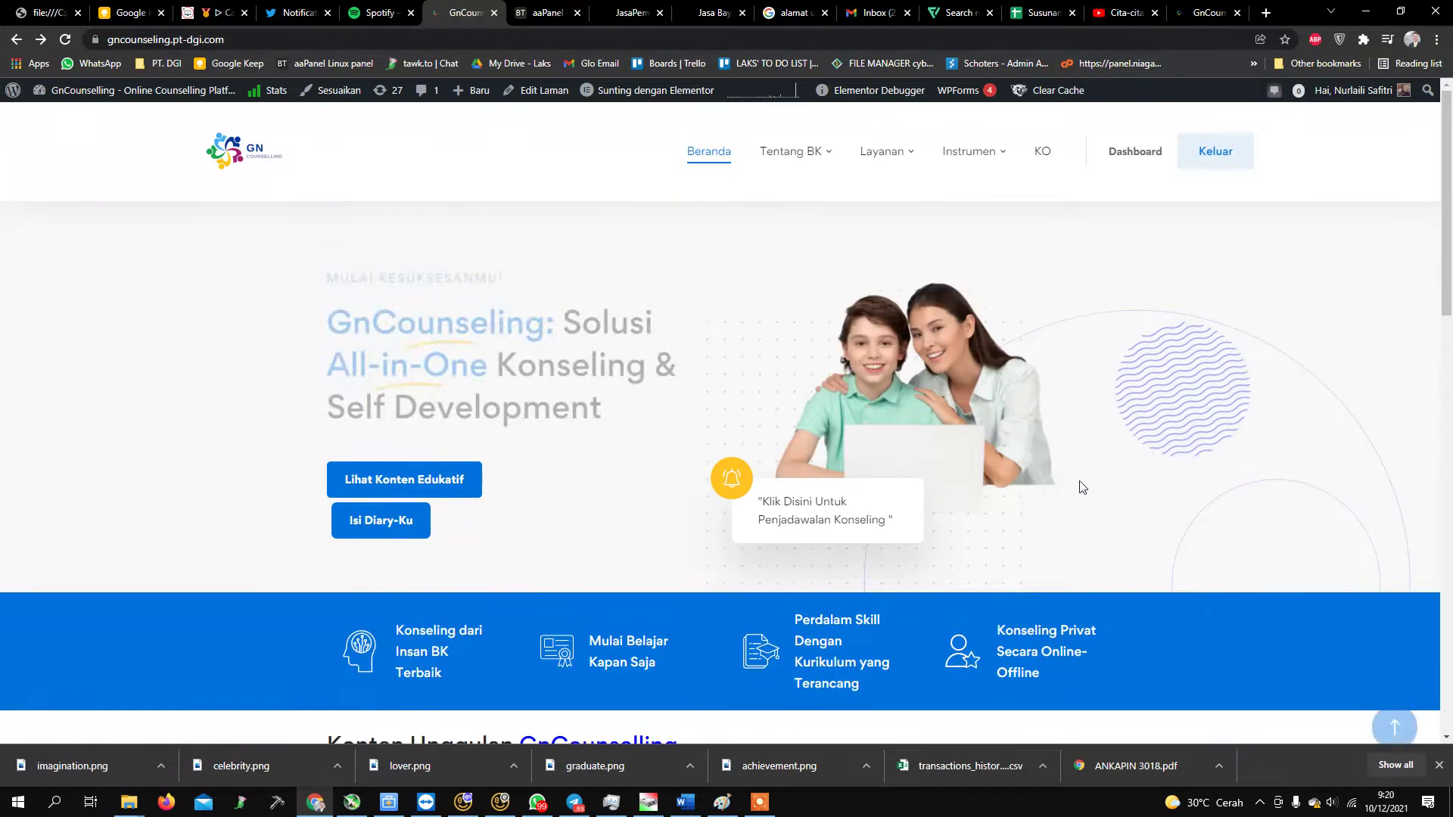
Visit the instructor Dashboard and the Pengaturan account settings, then return to the Dashboard.
{"action": "left_click", "coordinate": [1126, 150]}
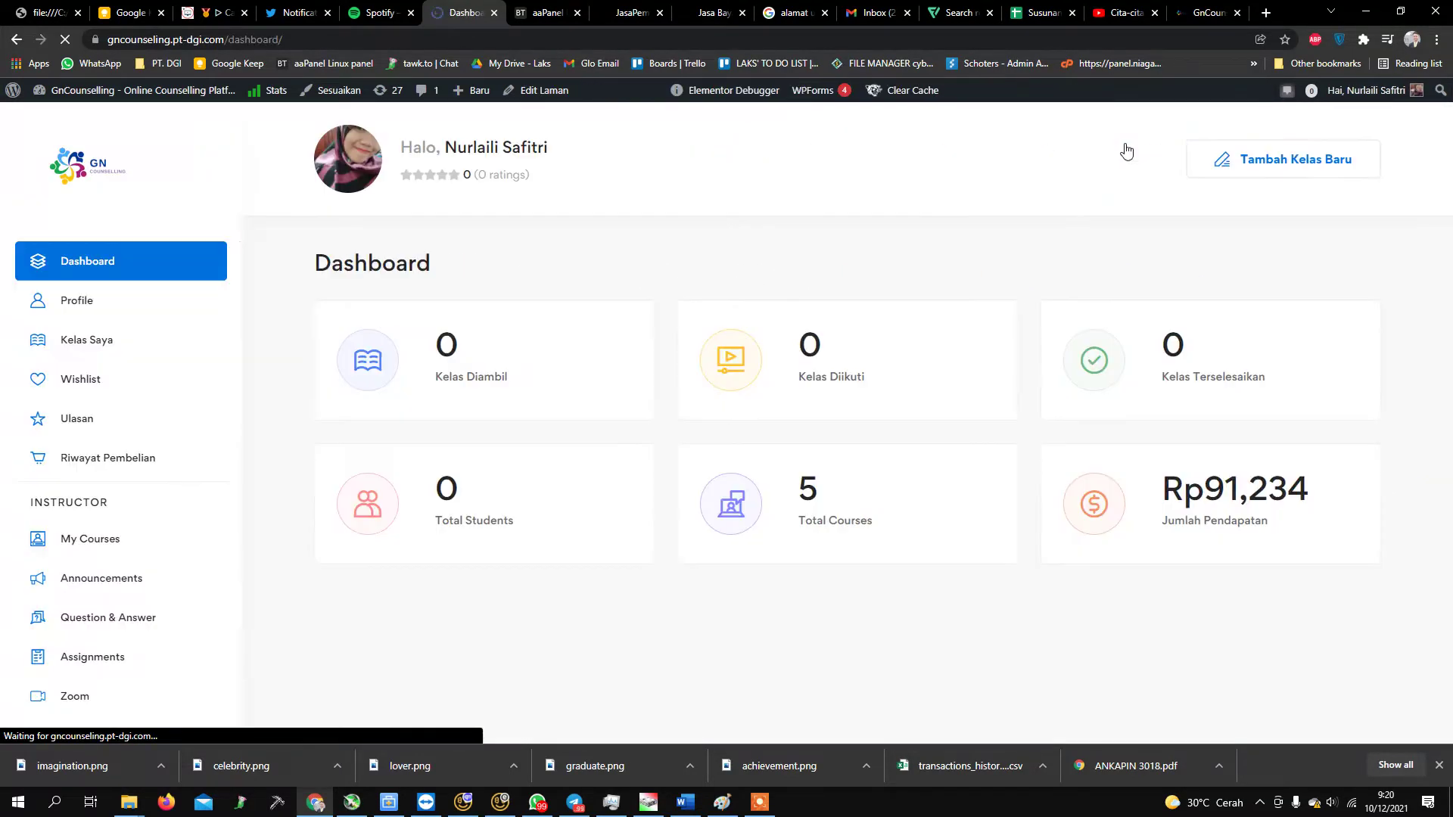
{"action": "left_click", "coordinate": [18, 39]}
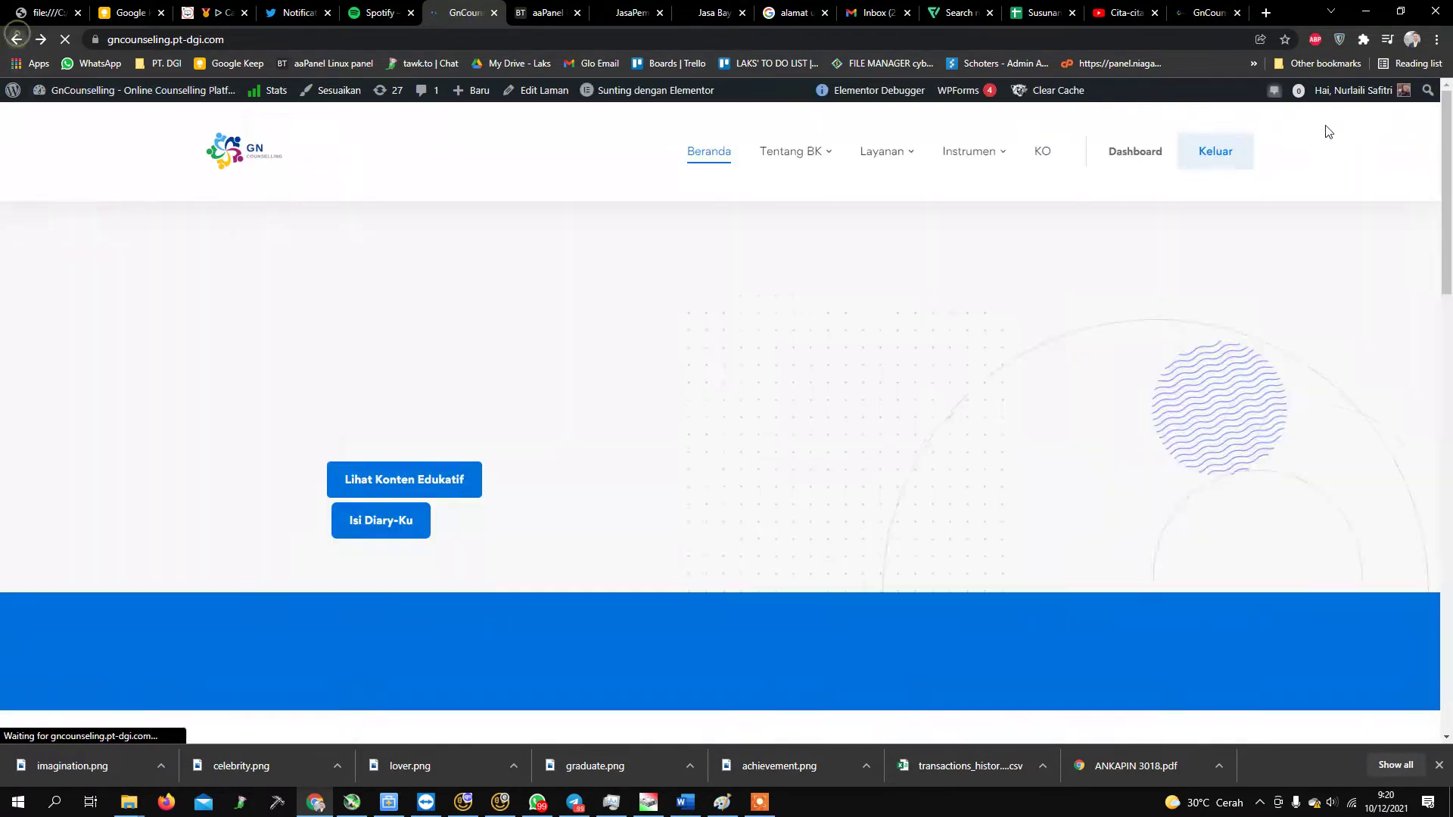
{"action": "mouse_move", "coordinate": [1355, 90]}
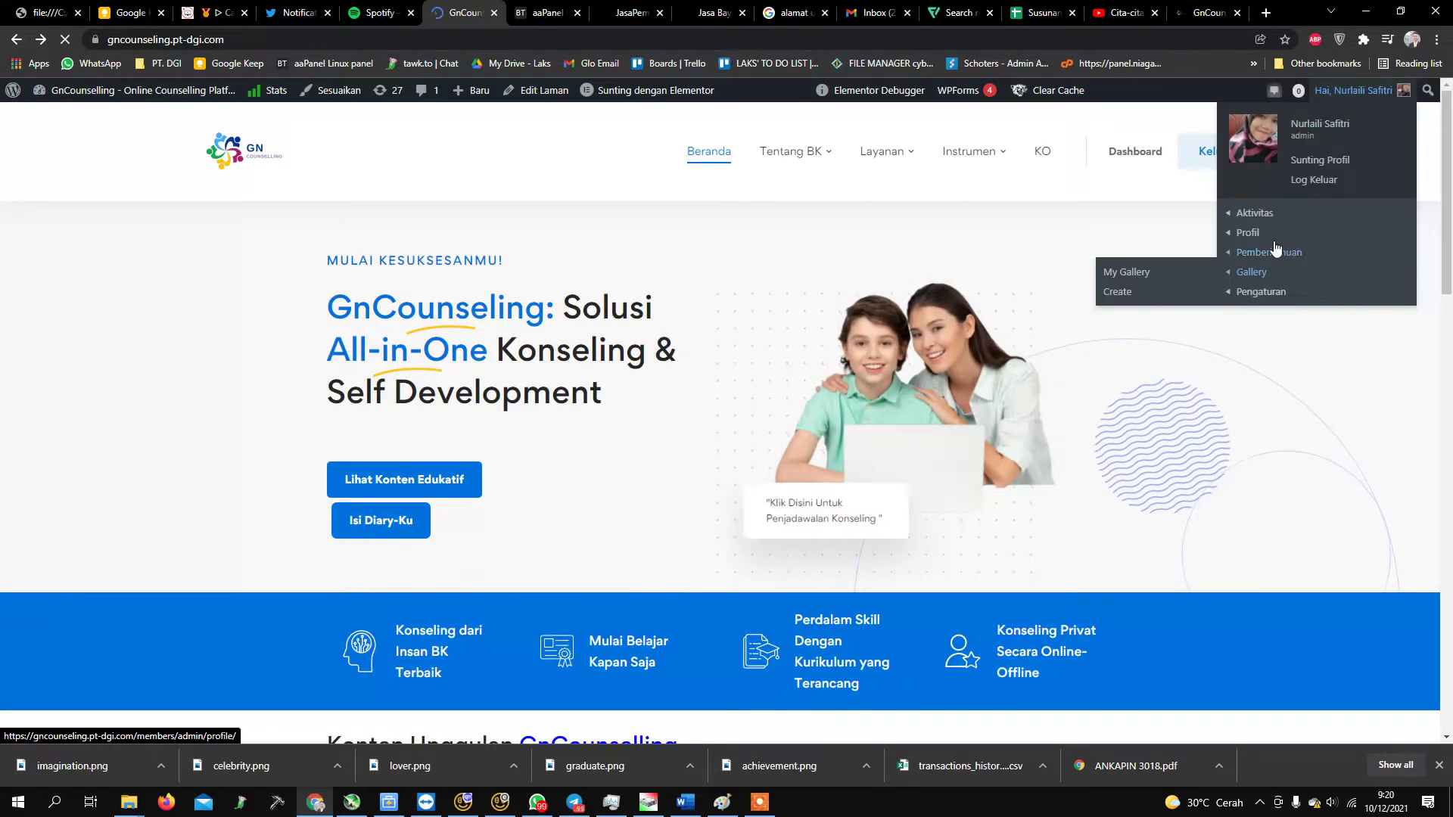
{"action": "left_click", "coordinate": [1257, 294]}
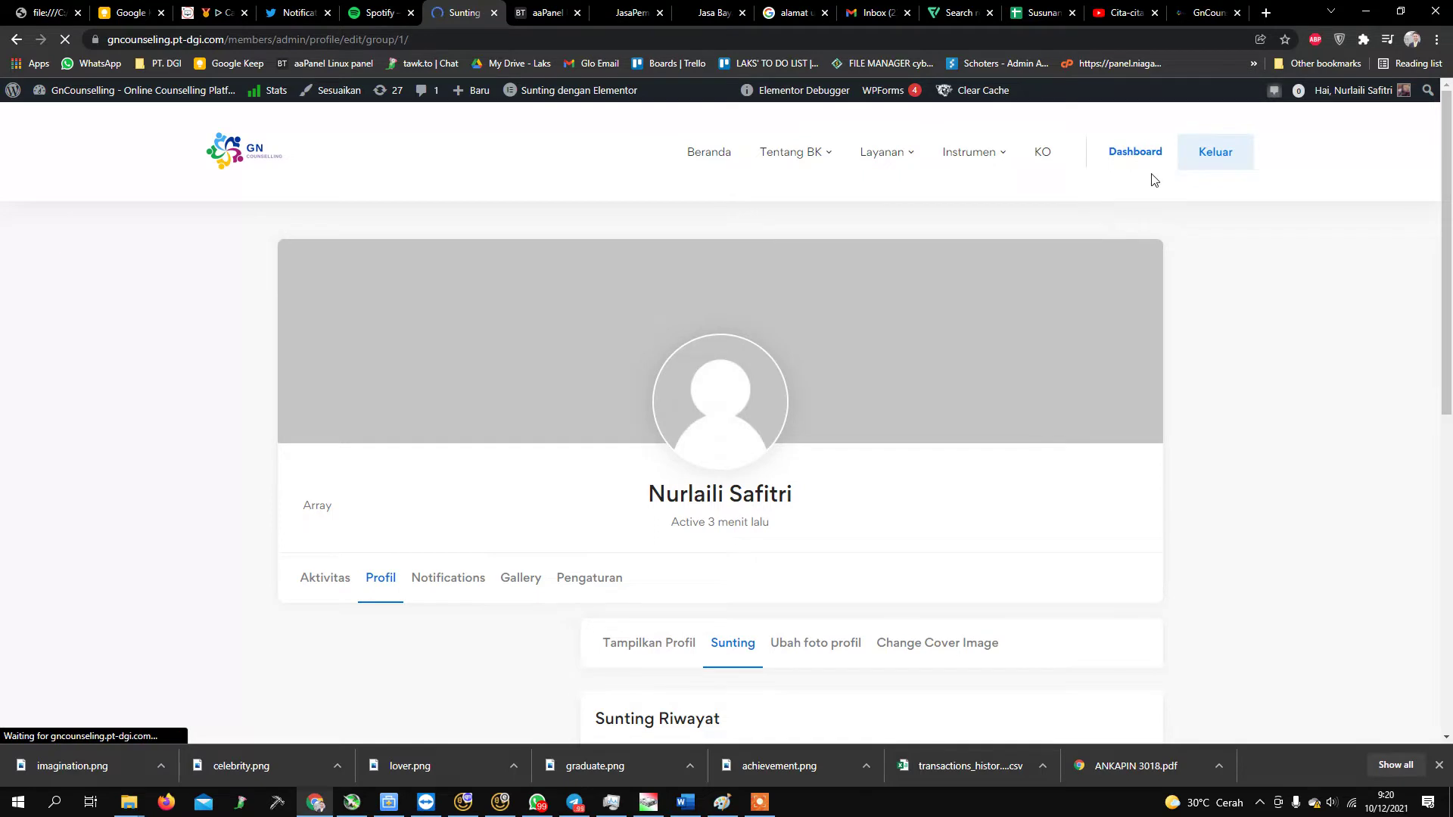
{"action": "left_click", "coordinate": [1124, 166]}
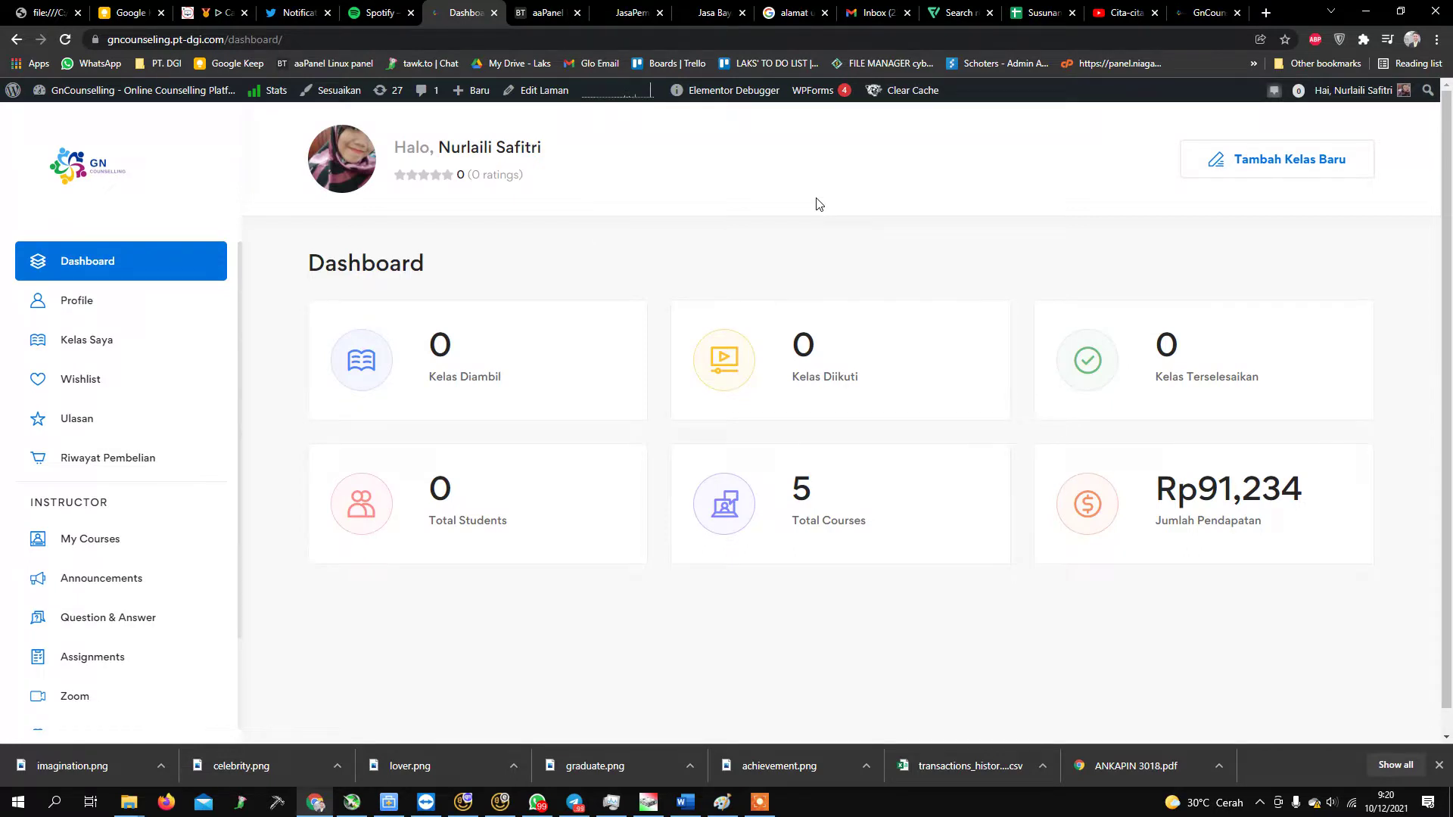
{"action": "left_click", "coordinate": [700, 44]}
{"action": "left_click", "coordinate": [761, 690]}
{"action": "key", "text": "super"}
{"action": "type", "text": "n"}
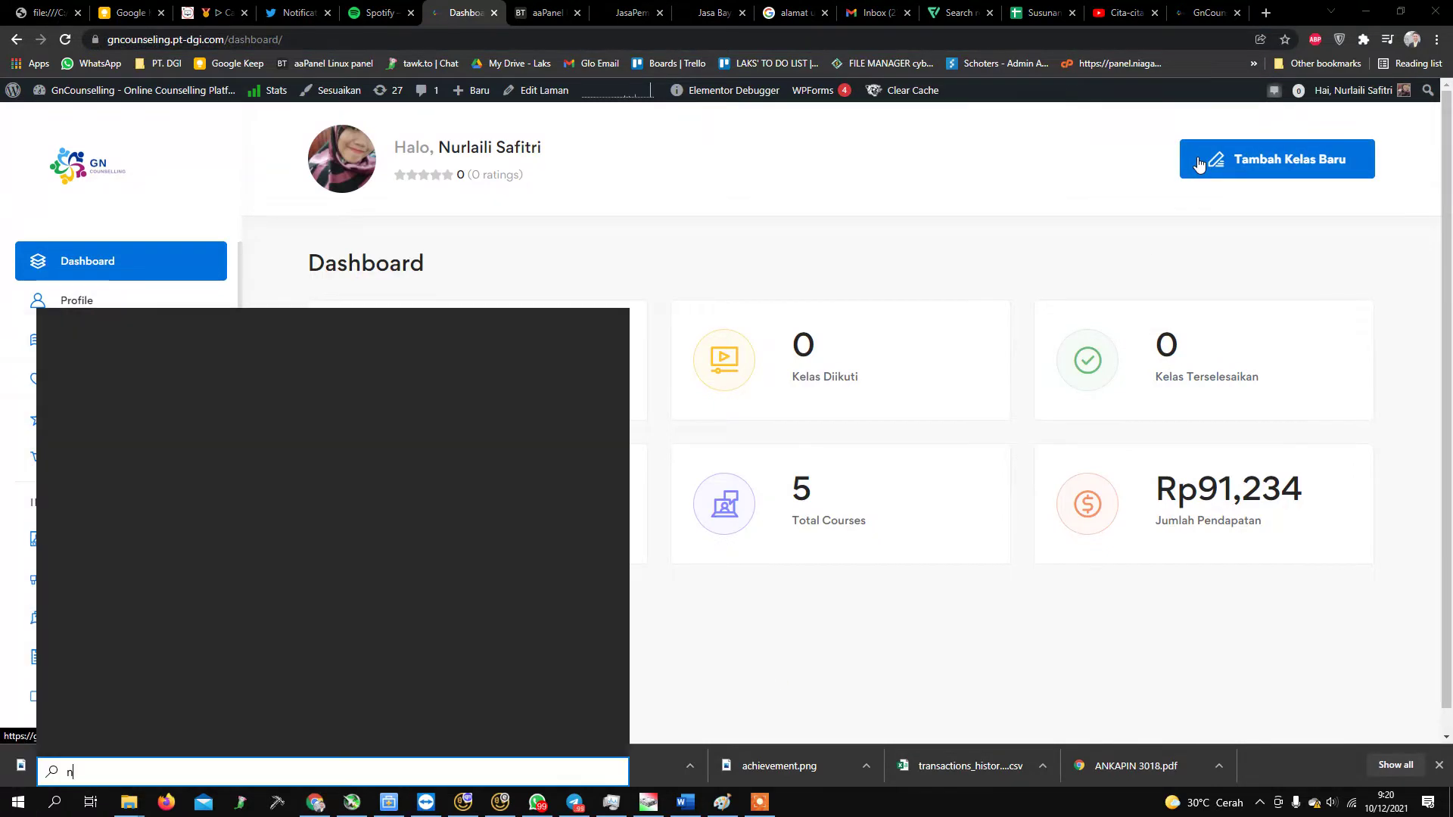
{"action": "type", "text": "otepad"}
{"action": "key", "text": "Return"}
{"action": "type", "text": "adminkaharsa"}
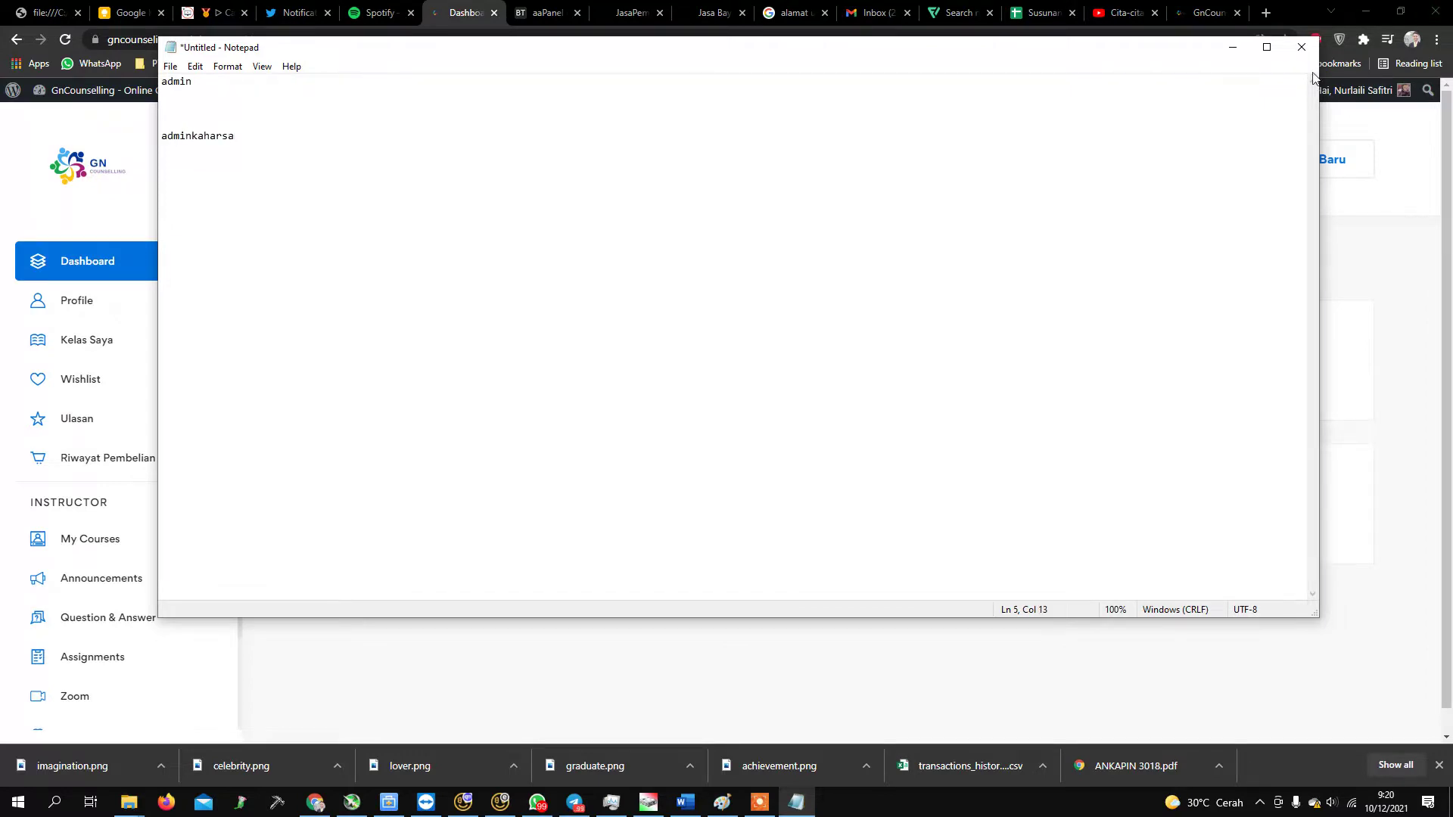
{"action": "left_click", "coordinate": [1302, 47]}
{"action": "left_click", "coordinate": [749, 402]}
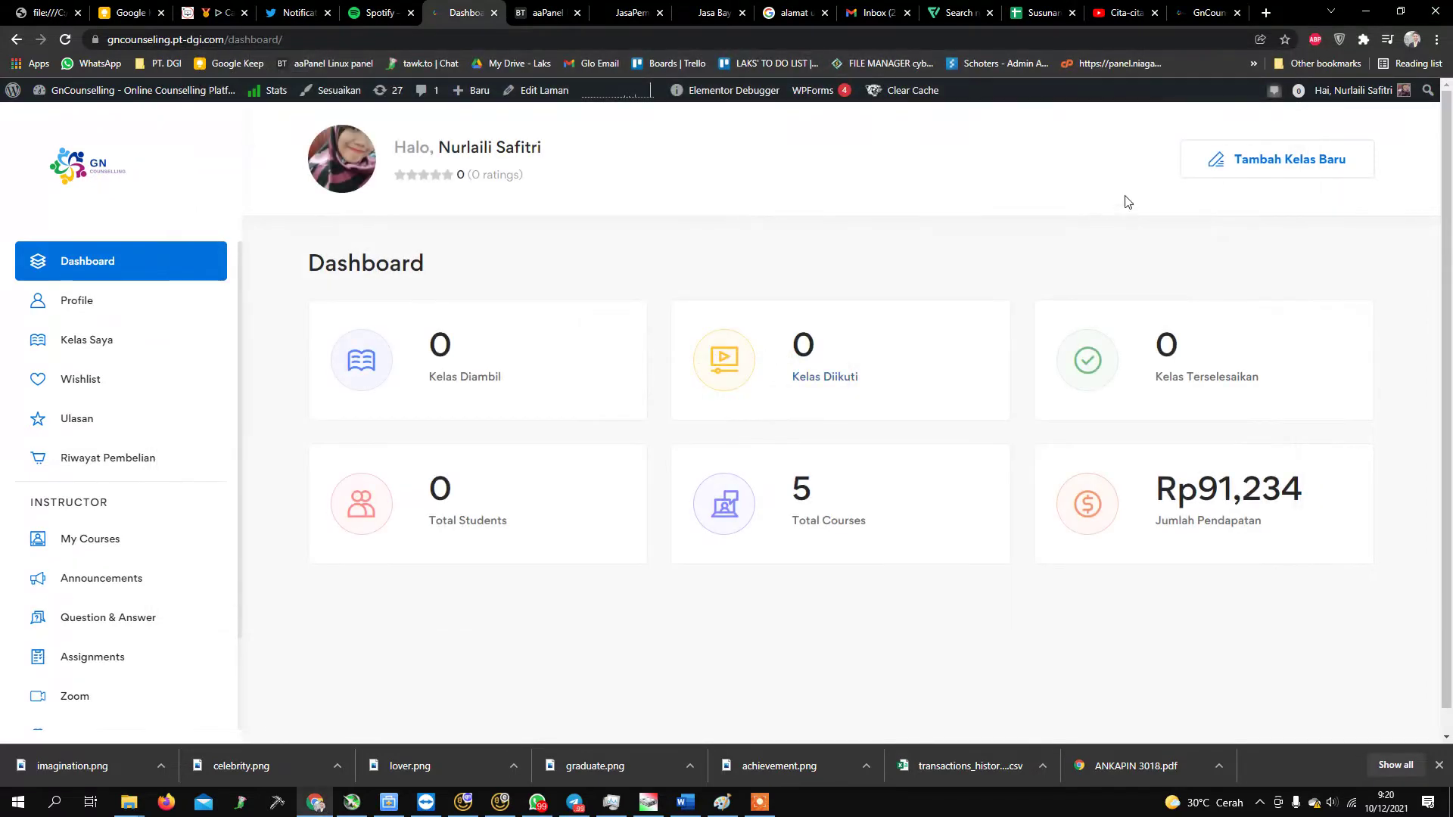
Start a new course and copy 'Cita-cita setinggi tanah' from cell D8 of the Susunan Materi sheet.
{"action": "left_click", "coordinate": [1265, 171]}
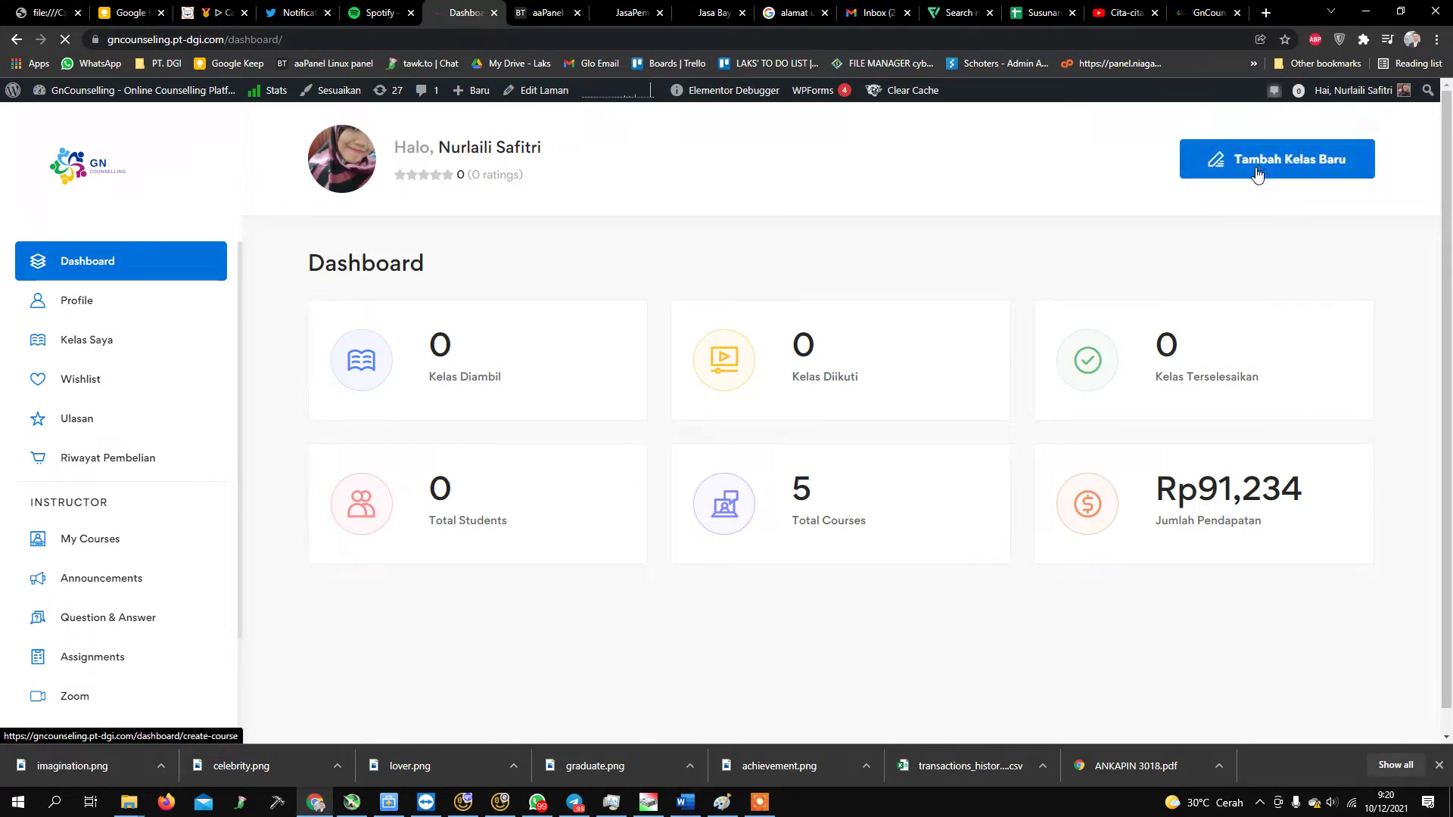
{"action": "left_click", "coordinate": [1042, 11]}
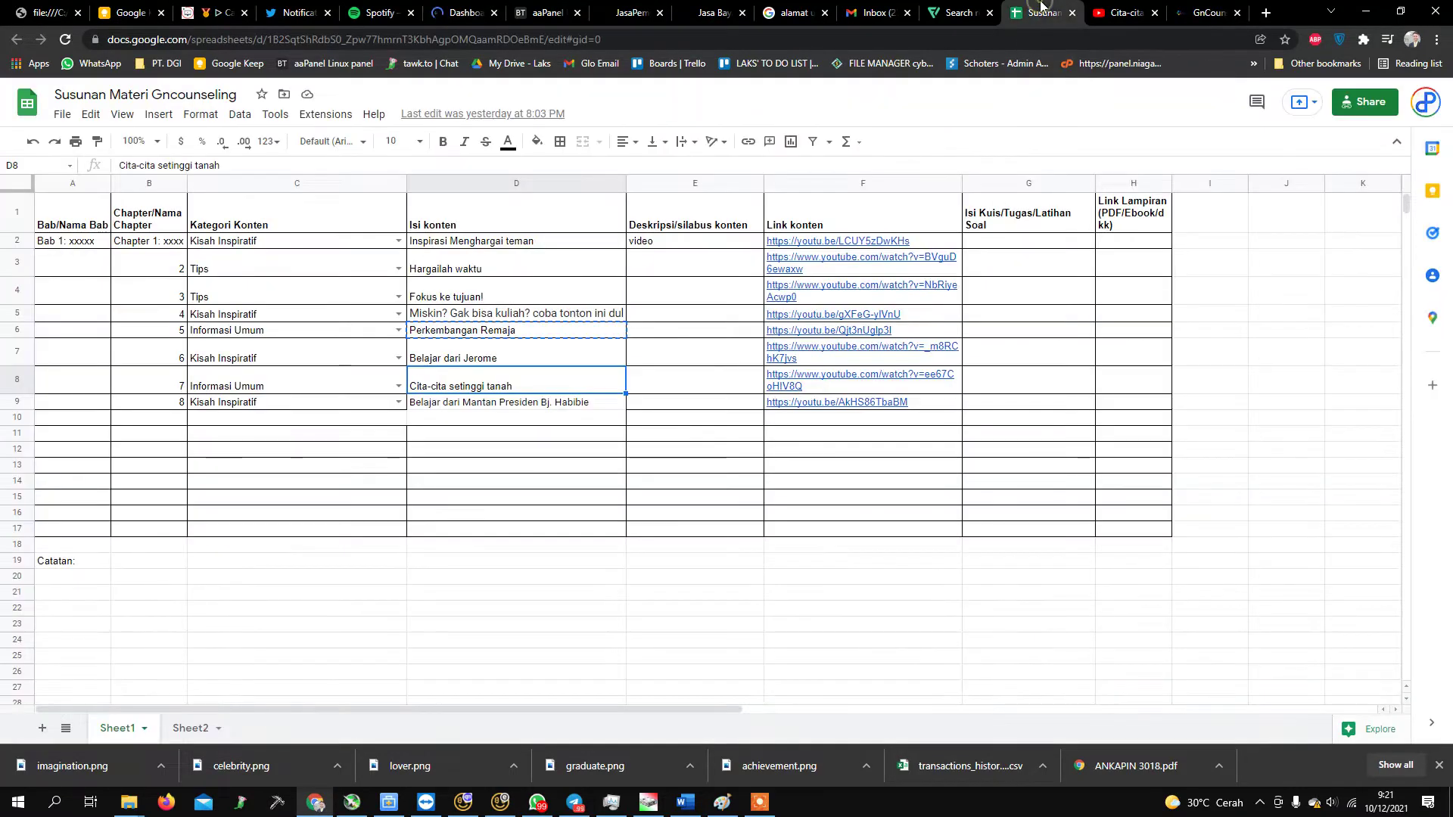
{"action": "key", "text": "ctrl+c"}
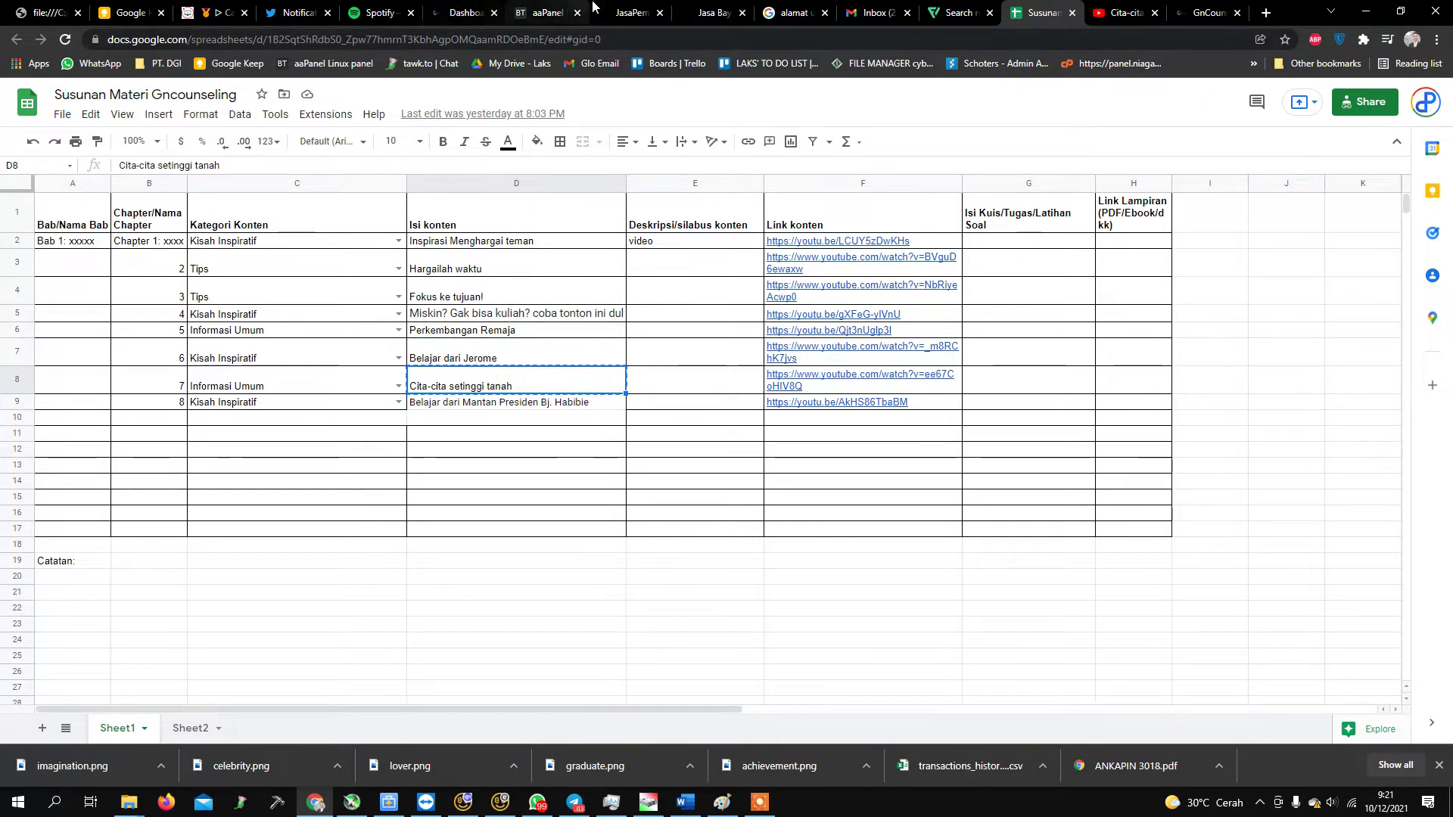
{"action": "left_click", "coordinate": [625, 7]}
{"action": "left_click", "coordinate": [703, 7]}
Replace the 'Auto Draft' course title with 'Cita-cita setinggi tanah'.
{"action": "left_click", "coordinate": [384, 7]}
{"action": "left_click", "coordinate": [460, 13]}
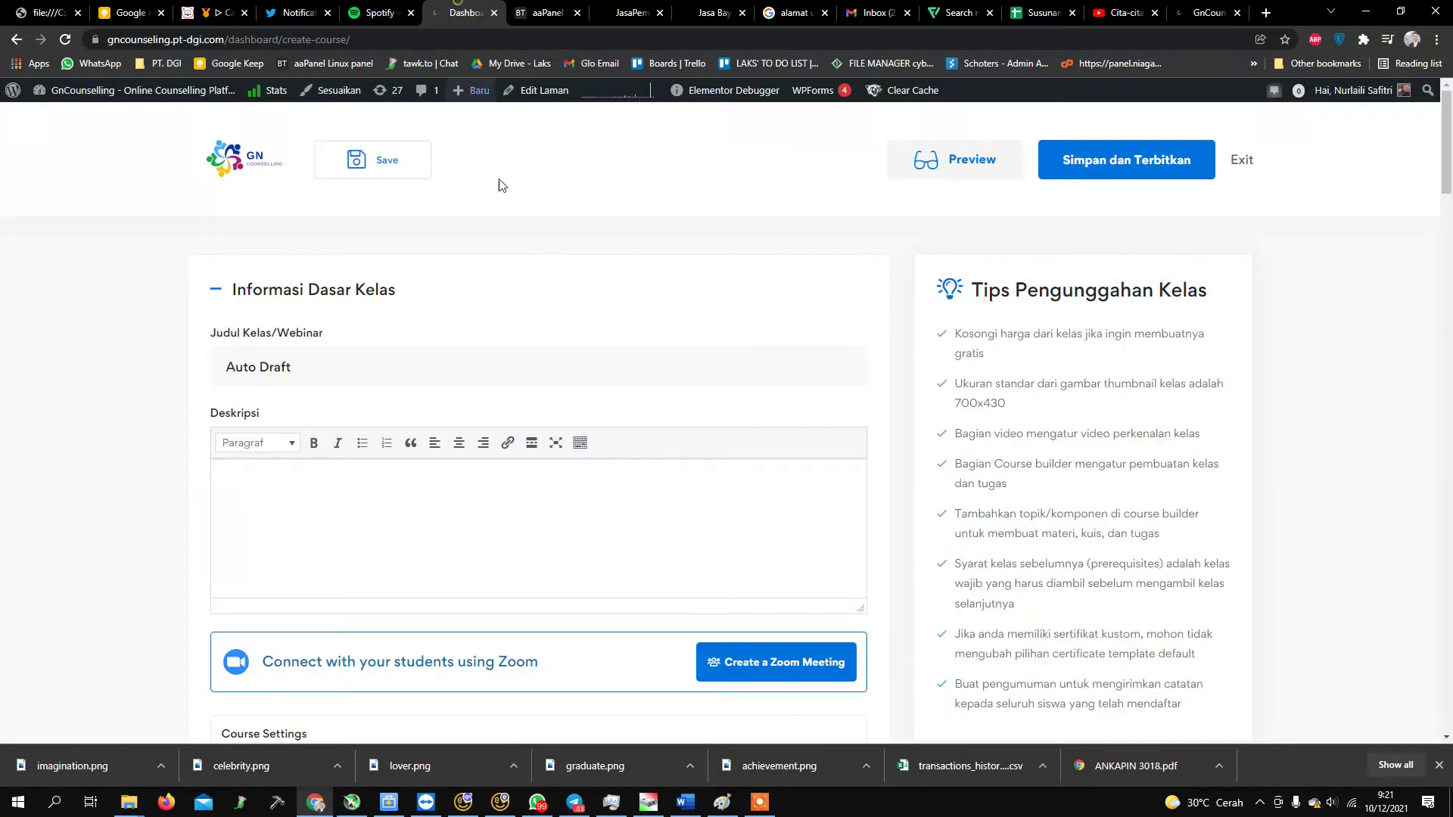
{"action": "left_click", "coordinate": [367, 360]}
{"action": "left_click_drag", "start_coordinate": [367, 361], "coordinate": [188, 367]}
{"action": "key", "text": "ctrl+v"}
Paste the film synopsis as the course description and make it bold.
{"action": "left_click", "coordinate": [374, 512]}
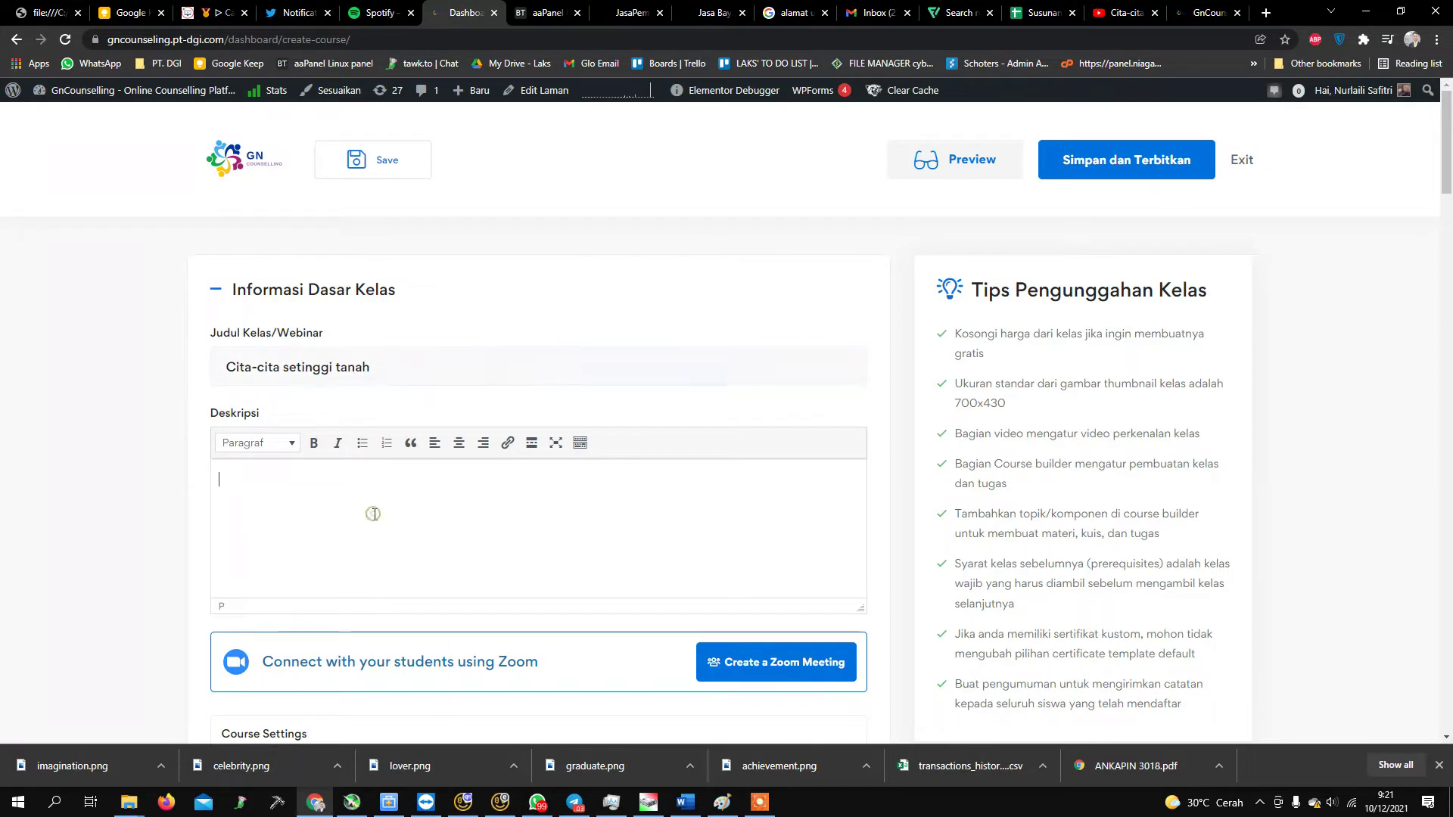
{"action": "key", "text": "super+v"}
{"action": "left_click", "coordinate": [372, 602]}
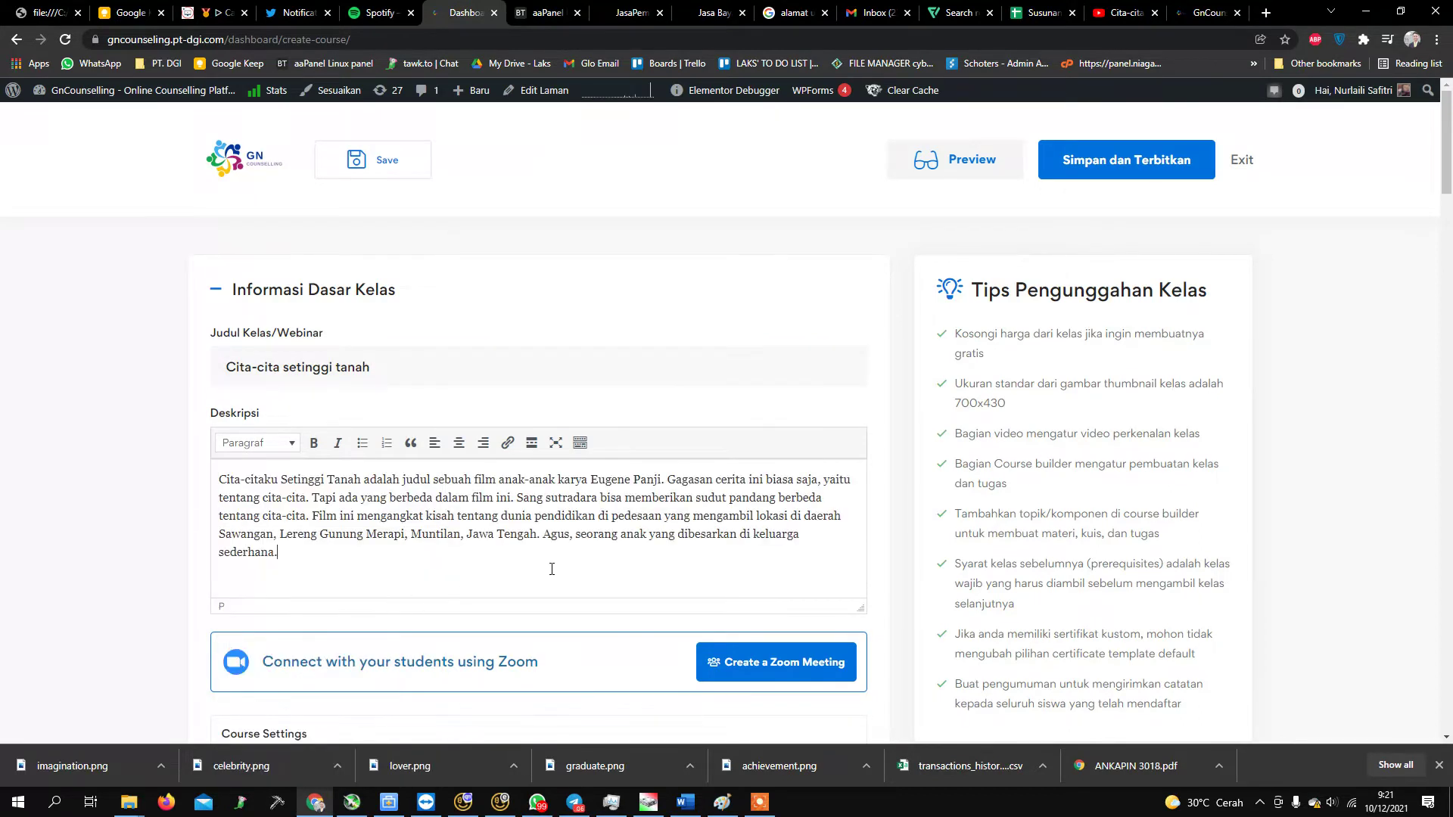
{"action": "scroll", "coordinate": [556, 568], "scroll_direction": "down", "scroll_amount": 3}
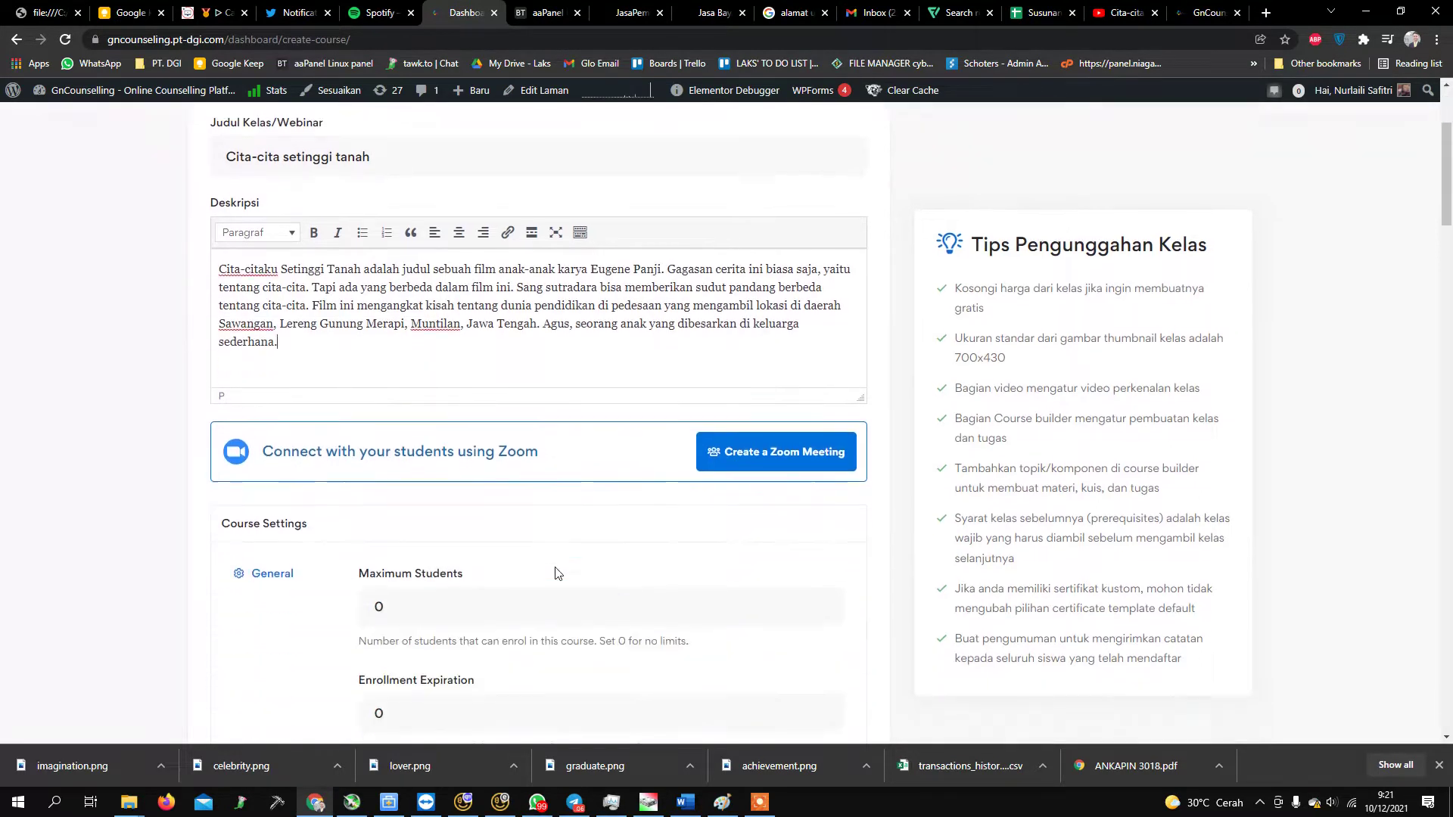
{"action": "key", "text": "ctrl+a"}
{"action": "key", "text": "ctrl+b"}
{"action": "left_click", "coordinate": [365, 295]}
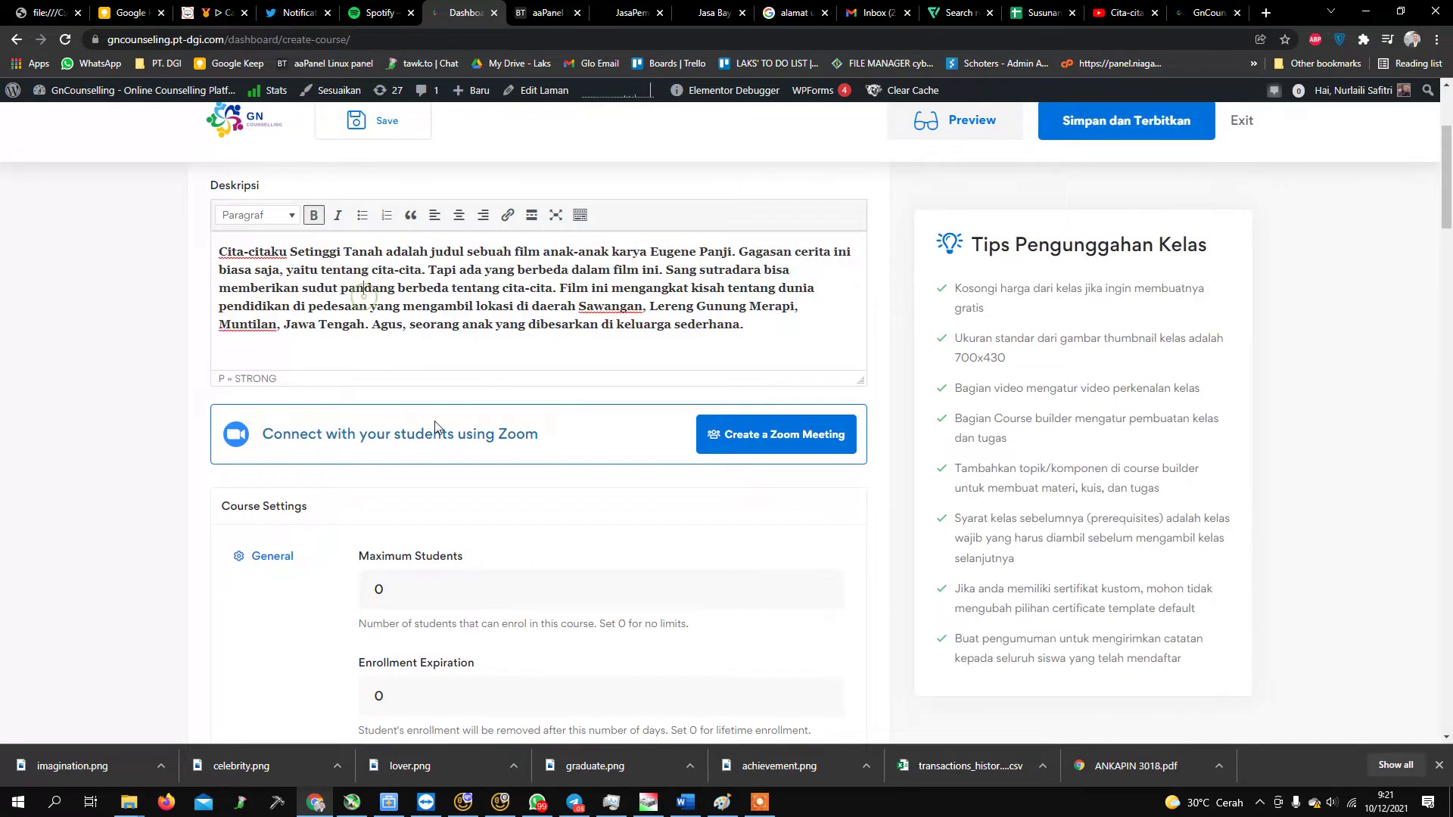
{"action": "scroll", "coordinate": [435, 379], "scroll_direction": "down", "scroll_amount": 5}
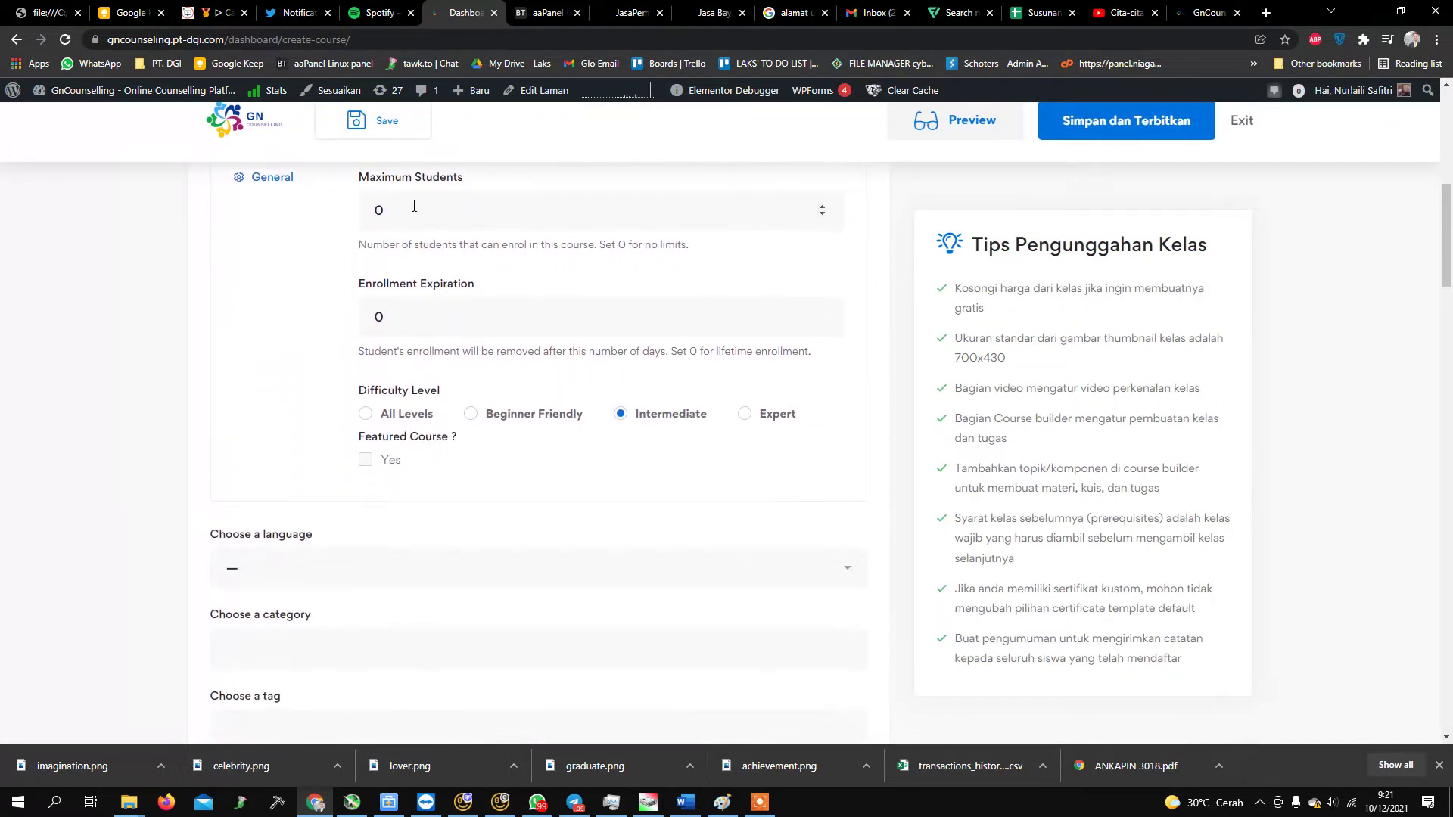
Keep maximum students and enrollment expiration at 0, and set difficulty to All Levels.
{"action": "left_click", "coordinate": [414, 205]}
{"action": "scroll", "coordinate": [494, 448], "scroll_direction": "up", "scroll_amount": 2}
{"action": "left_click", "coordinate": [365, 465]}
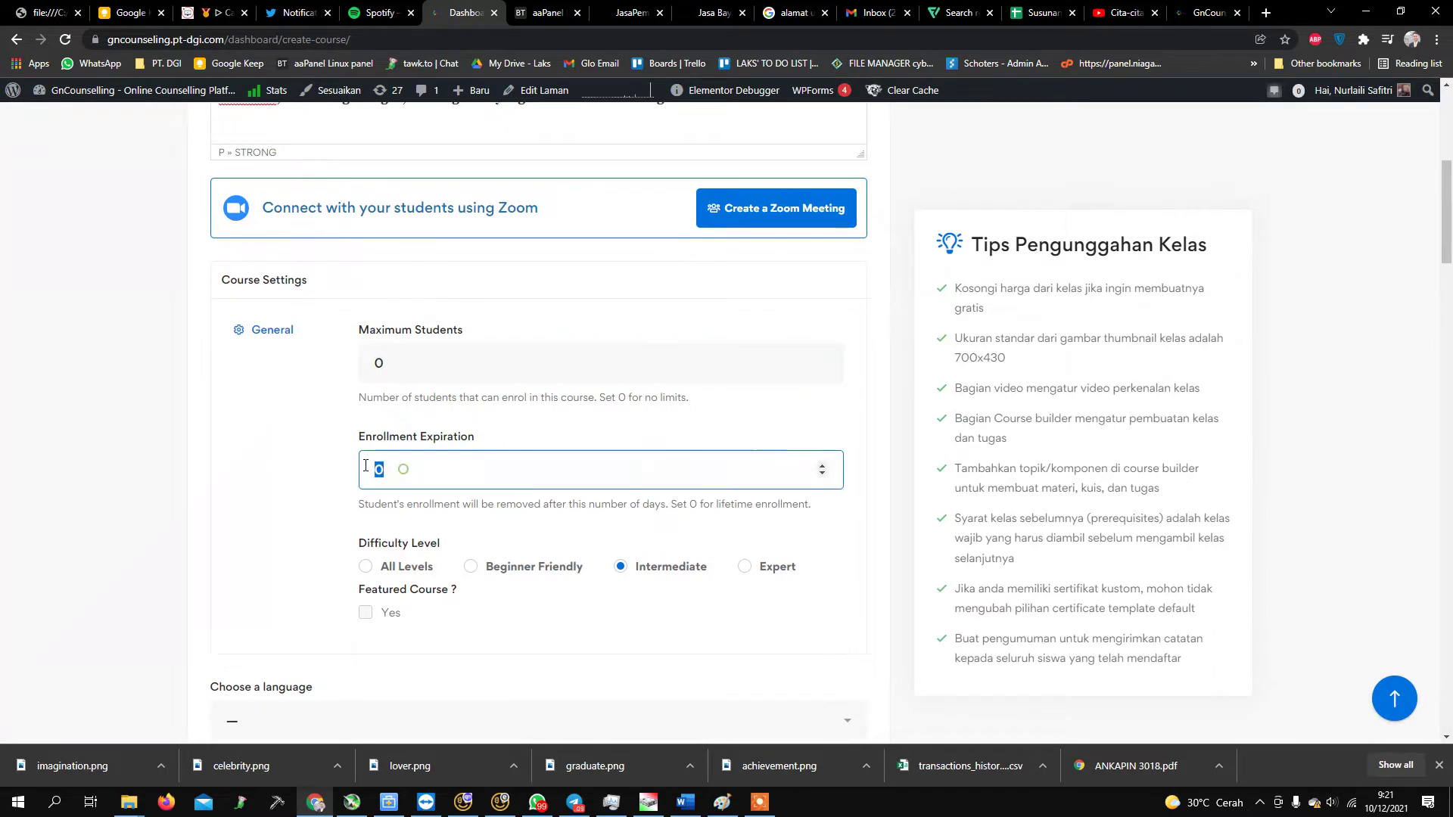
{"action": "left_click", "coordinate": [367, 363]}
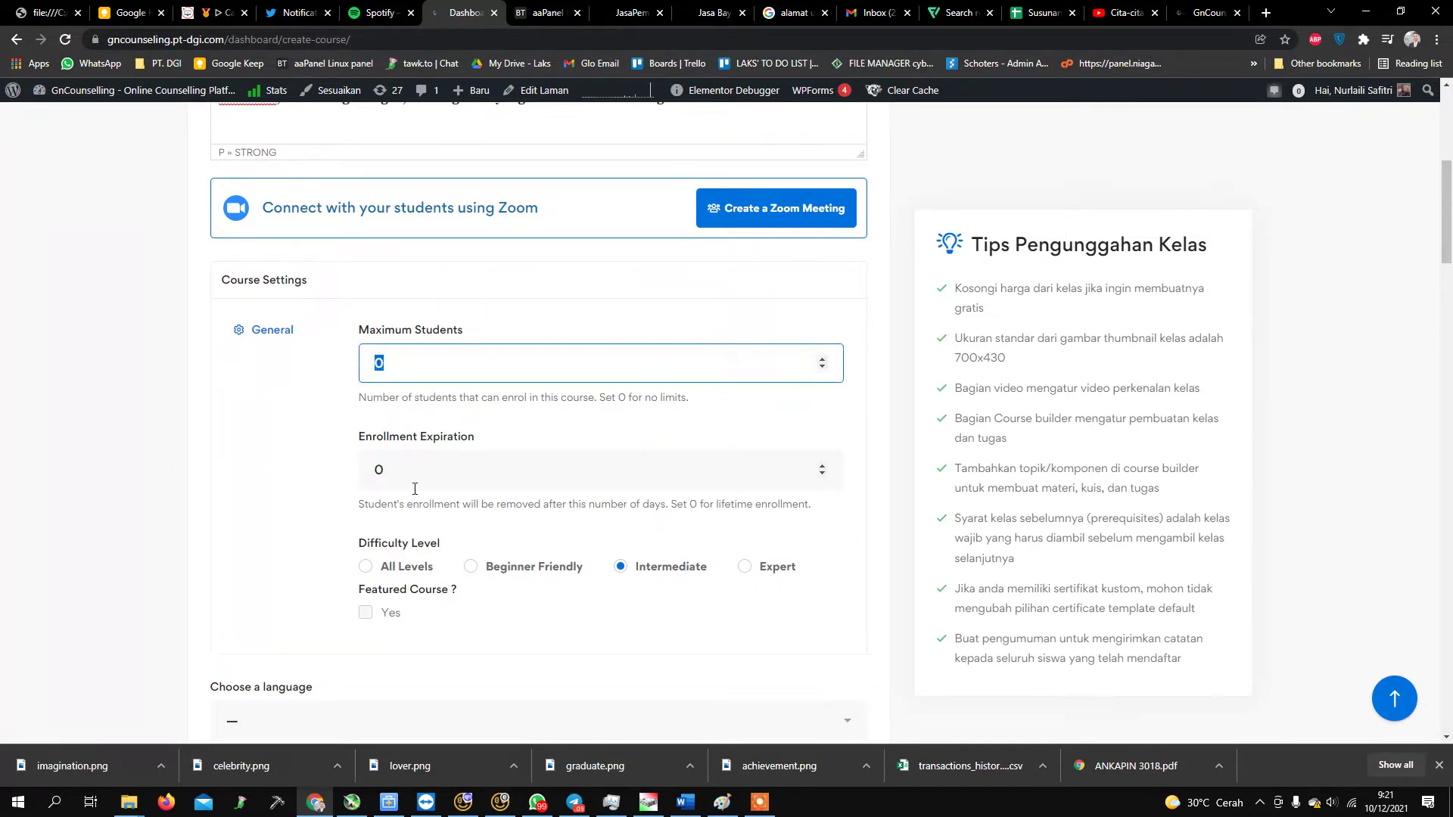
{"action": "left_click", "coordinate": [402, 463]}
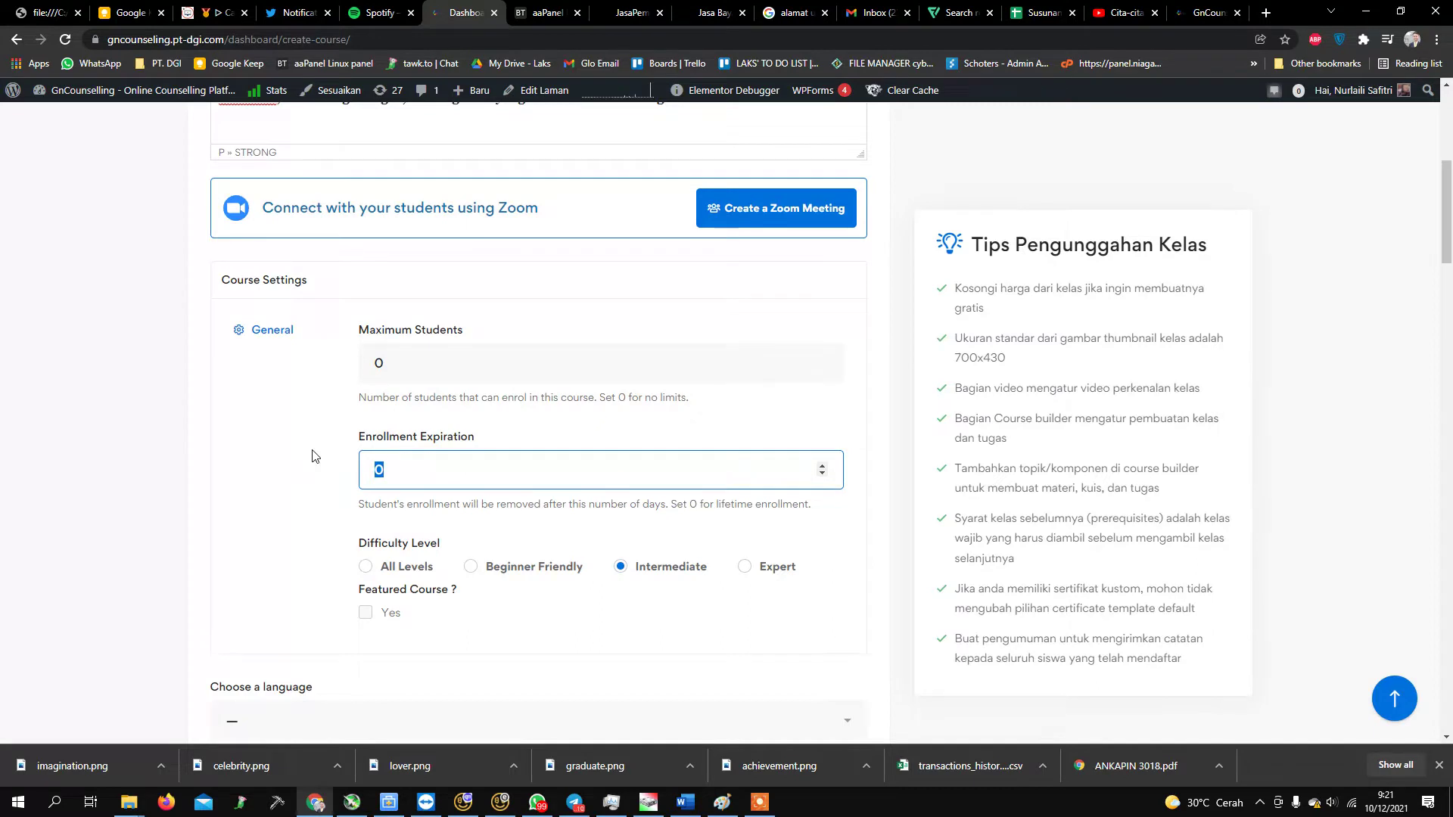
{"action": "left_click", "coordinate": [412, 469]}
{"action": "left_click", "coordinate": [420, 569]}
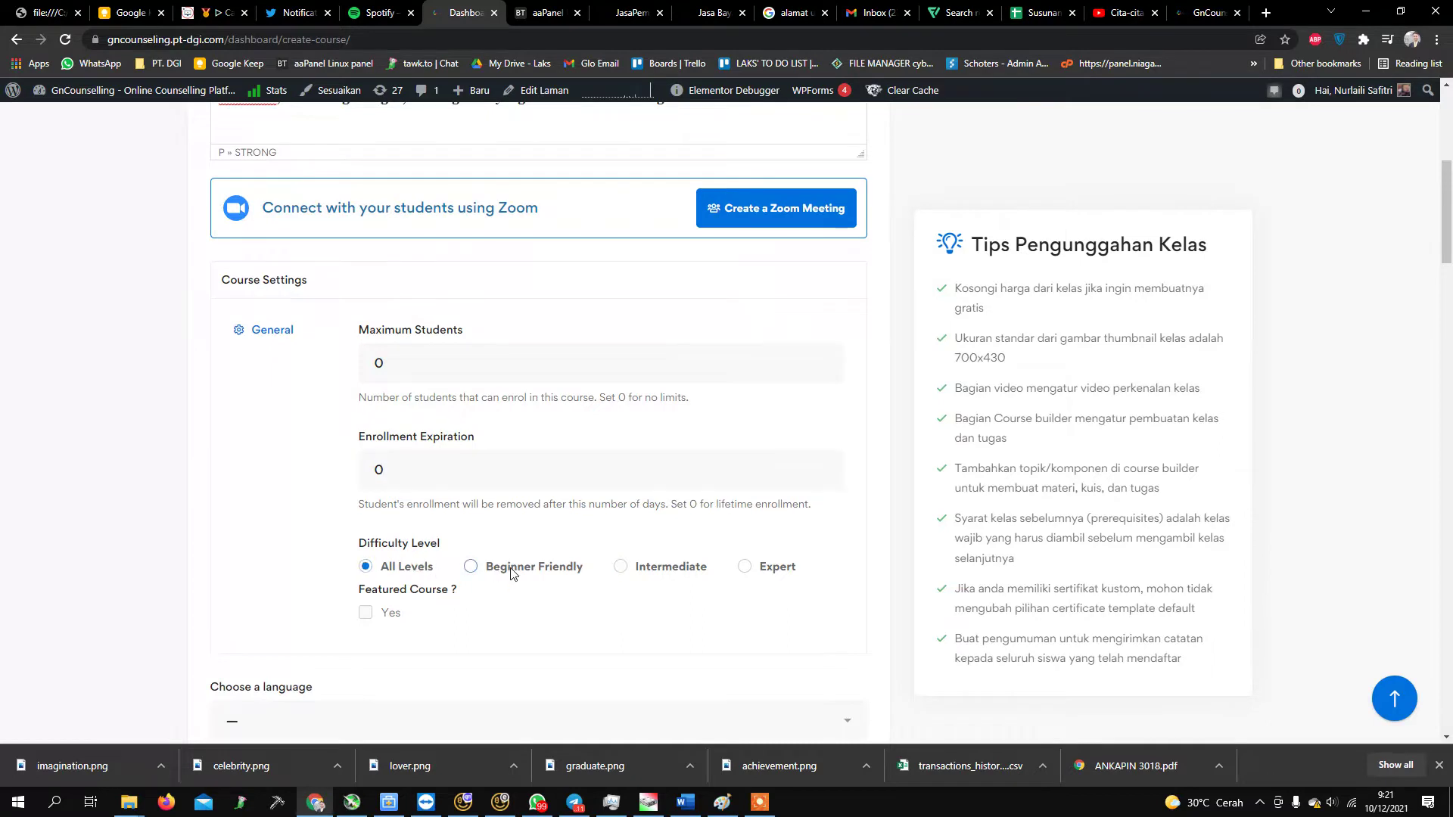
{"action": "left_click_drag", "start_coordinate": [512, 573], "coordinate": [500, 567]}
Set the course language to Indonesia and the category to Kisah Inspiratif.
{"action": "scroll", "coordinate": [424, 537], "scroll_direction": "down", "scroll_amount": 2}
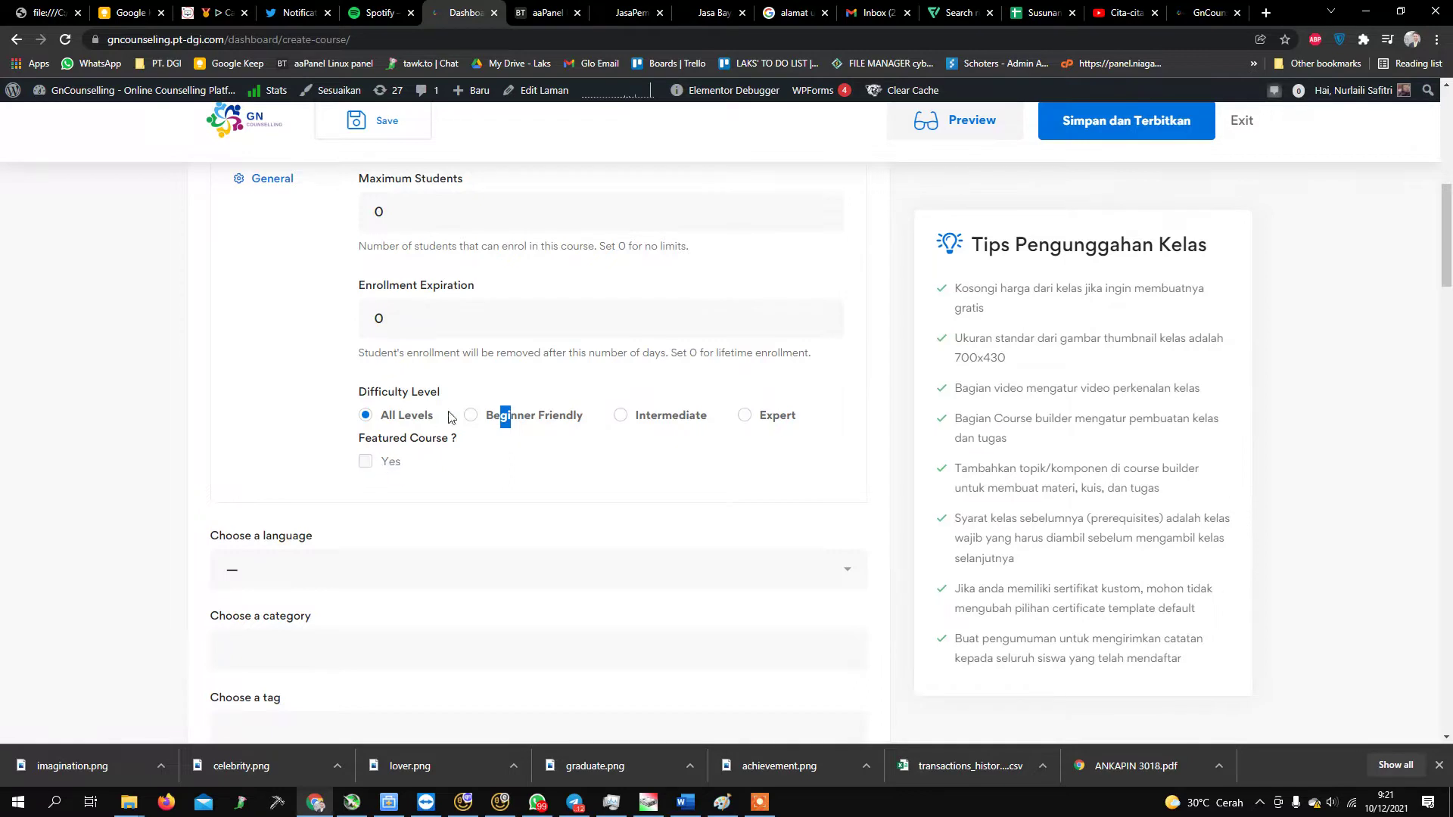
{"action": "left_click", "coordinate": [490, 496]}
{"action": "left_click", "coordinate": [345, 553]}
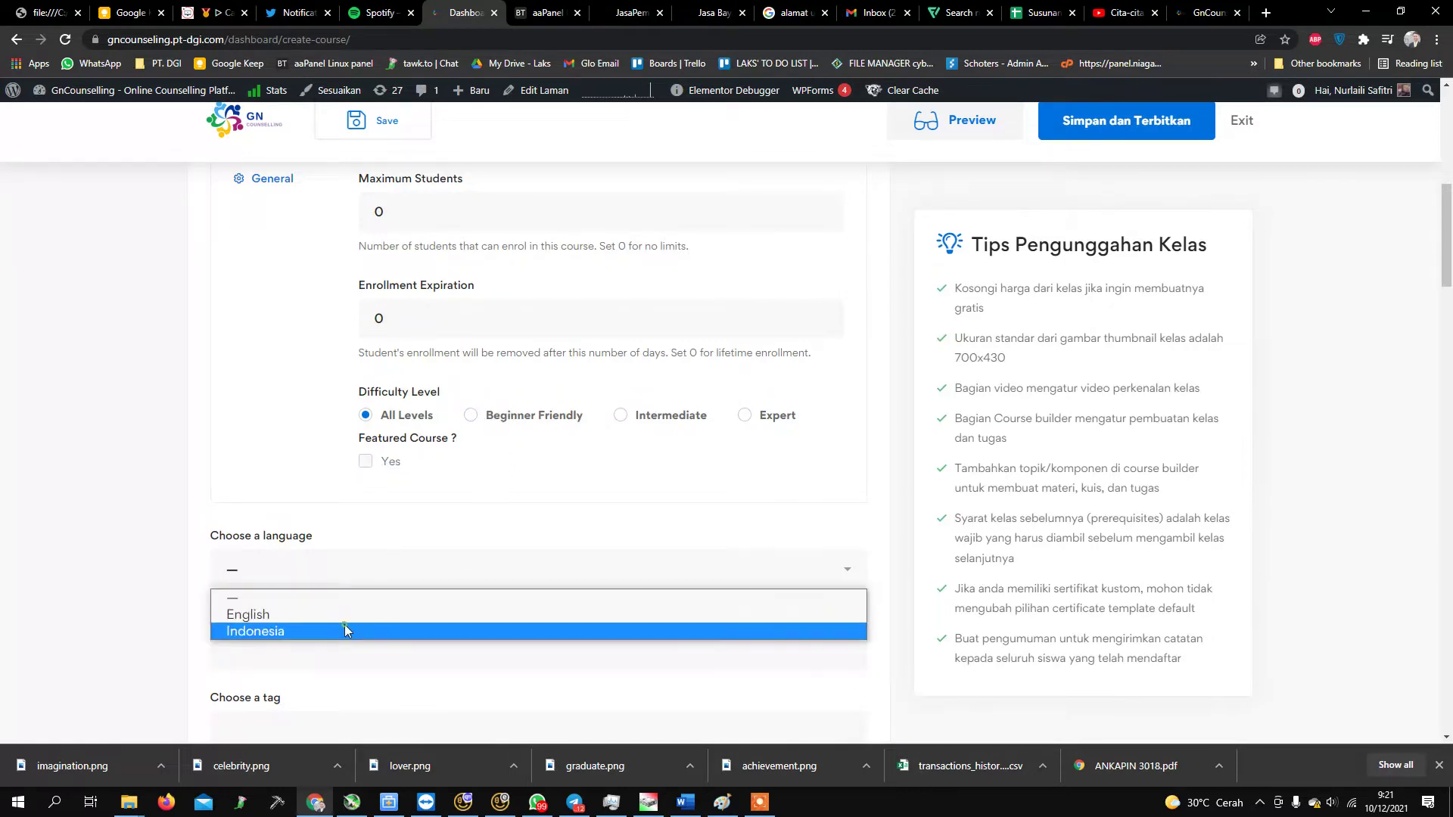
{"action": "left_click", "coordinate": [345, 631]}
{"action": "scroll", "coordinate": [333, 560], "scroll_direction": "down", "scroll_amount": 2}
{"action": "left_click", "coordinate": [313, 498]}
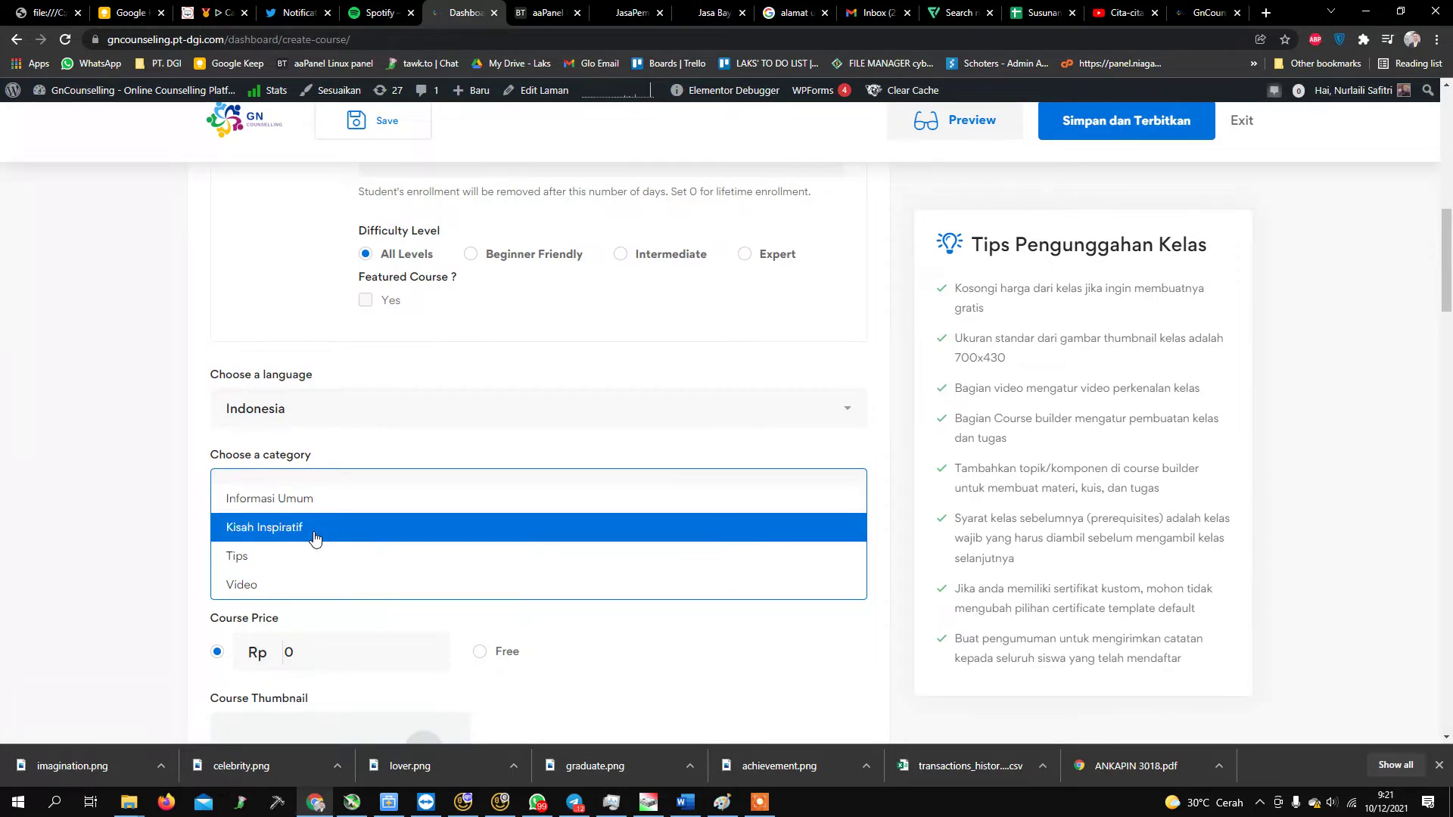
{"action": "left_click", "coordinate": [314, 528]}
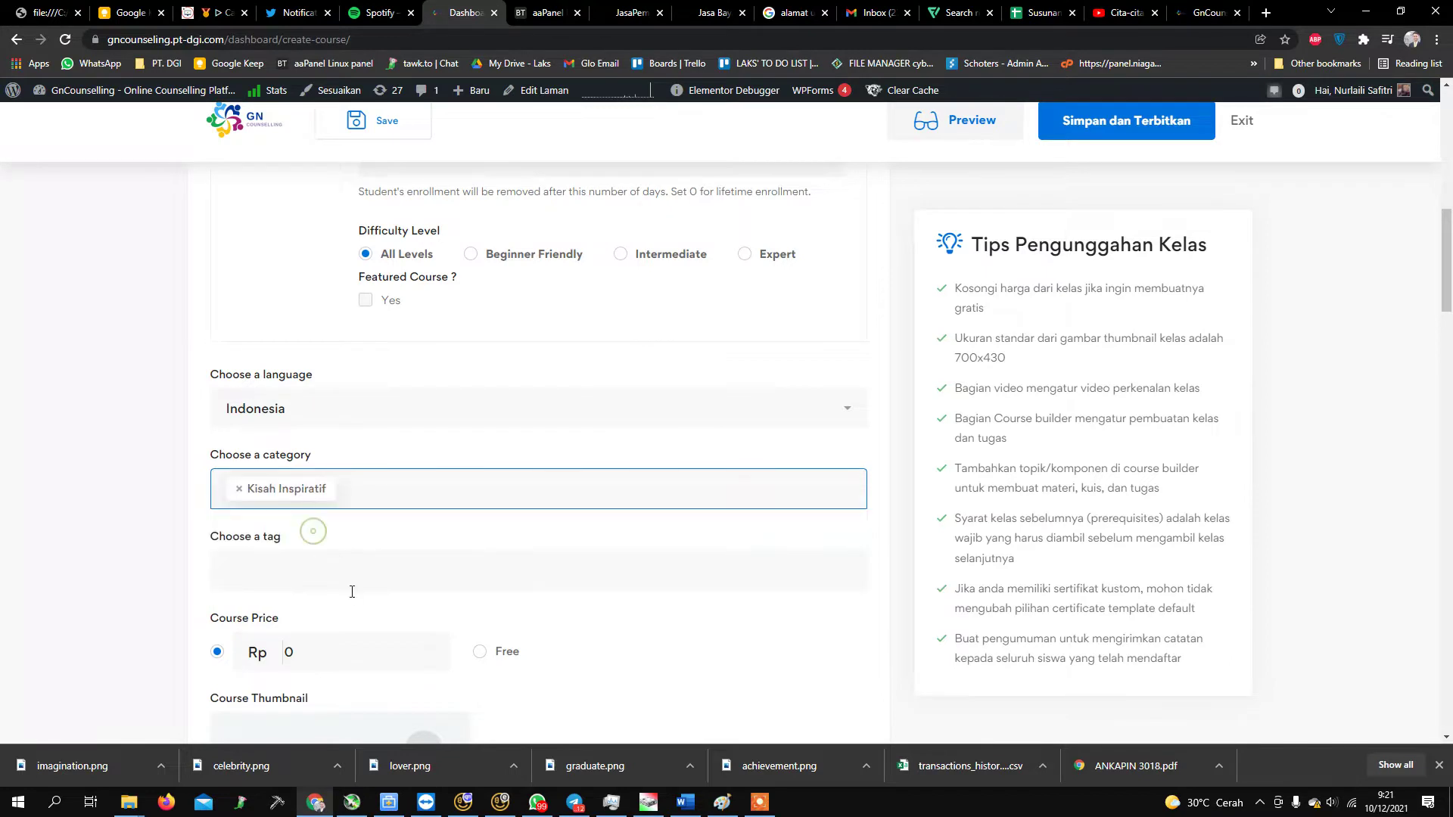
Set the course price to Free.
{"action": "scroll", "coordinate": [356, 583], "scroll_direction": "down", "scroll_amount": 5}
{"action": "scroll", "coordinate": [444, 528], "scroll_direction": "up", "scroll_amount": 4}
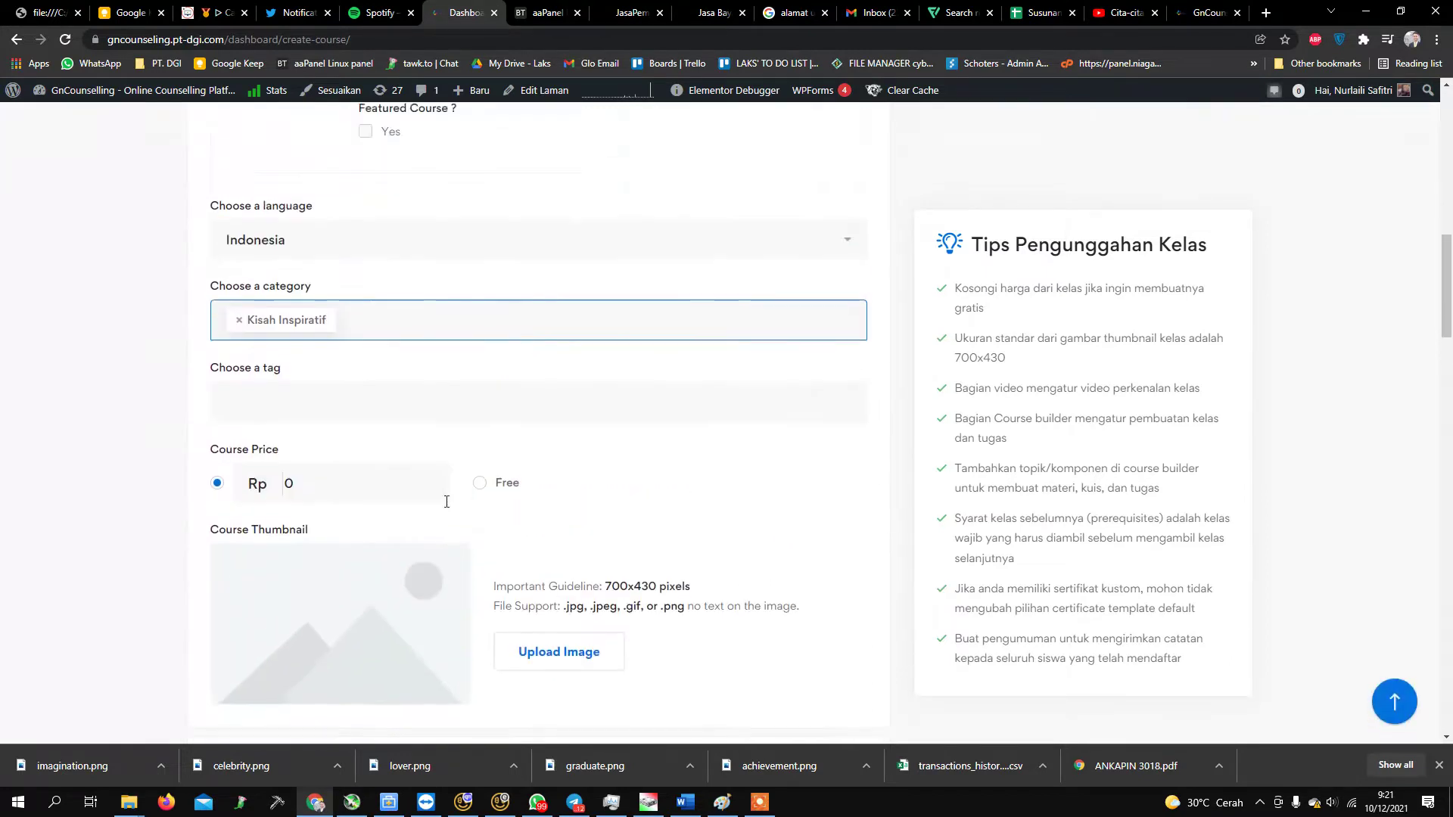
{"action": "left_click", "coordinate": [480, 540]}
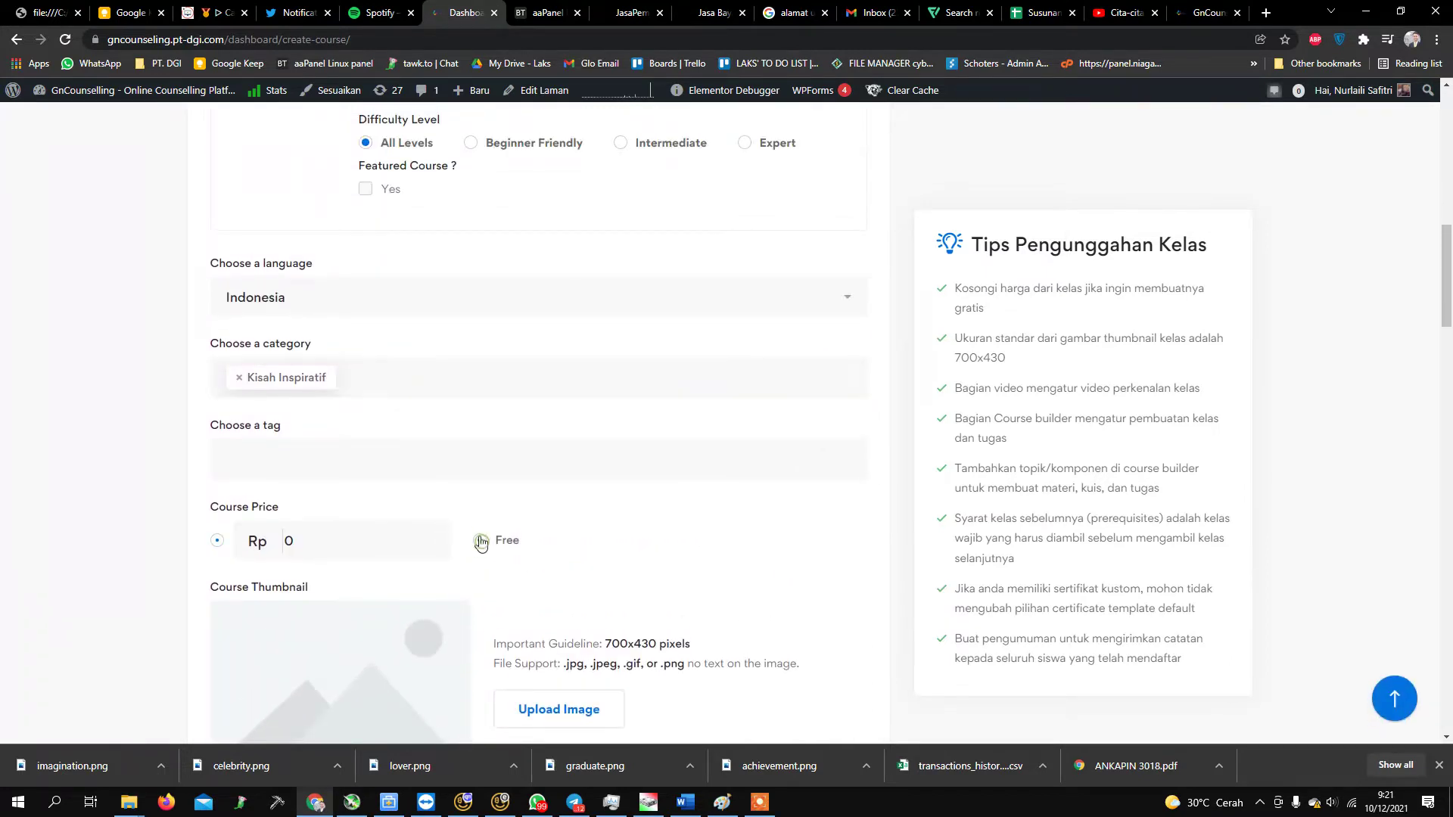
{"action": "scroll", "coordinate": [484, 544], "scroll_direction": "down", "scroll_amount": 3}
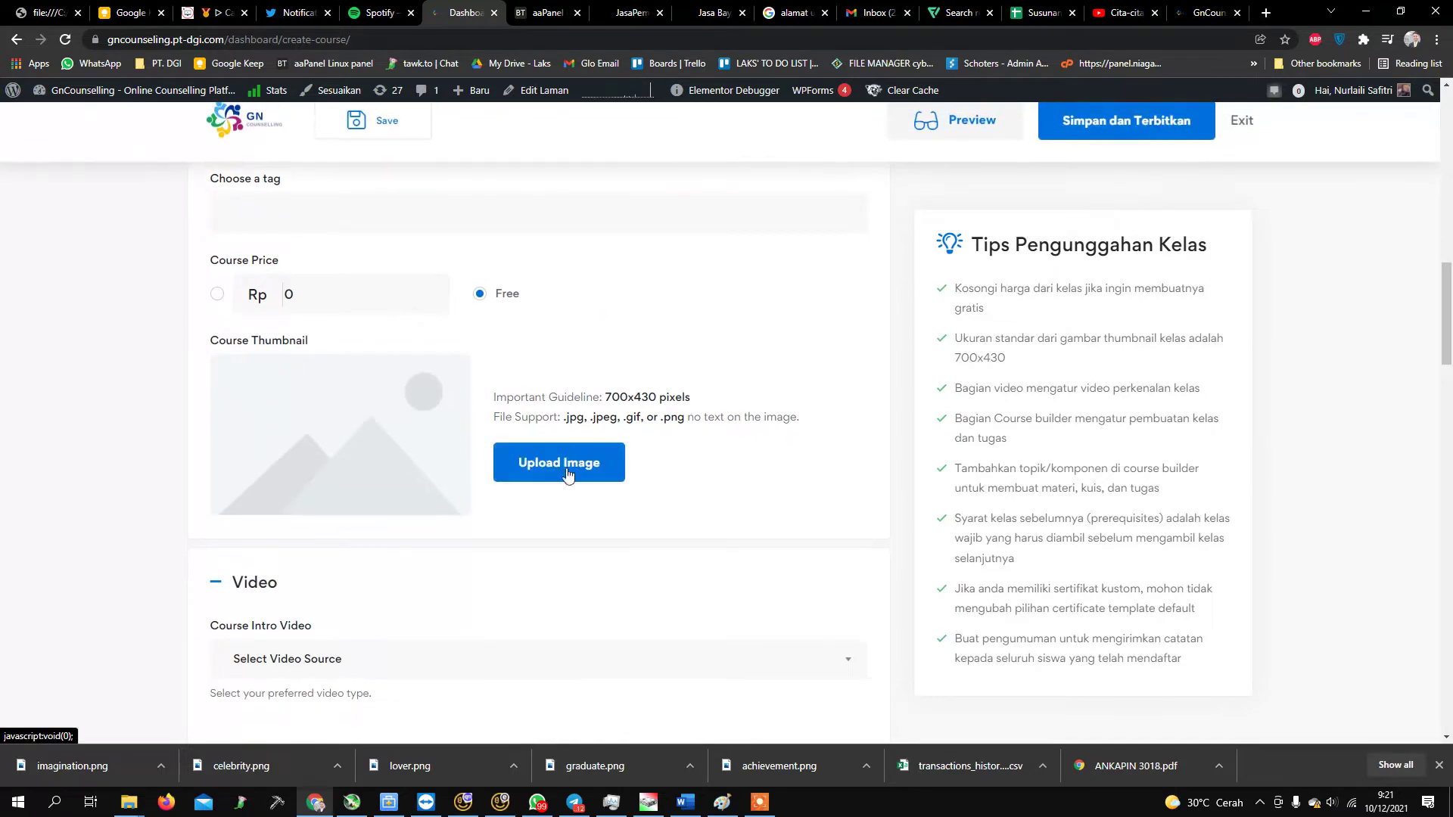
Upload imagination.png from Downloads and use it as the course thumbnail.
{"action": "left_click", "coordinate": [569, 466]}
{"action": "left_click", "coordinate": [103, 155]}
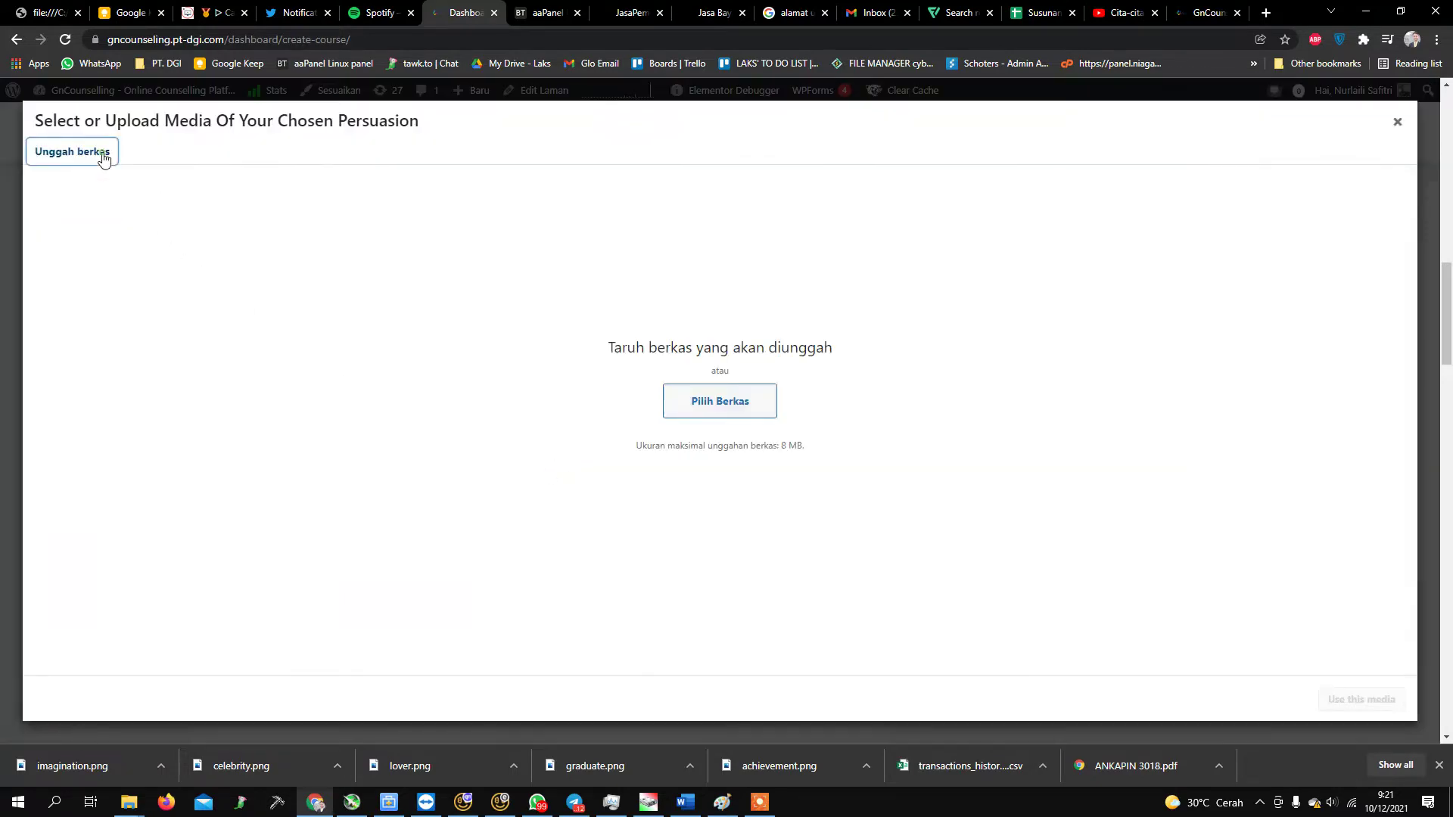
{"action": "left_click", "coordinate": [728, 408]}
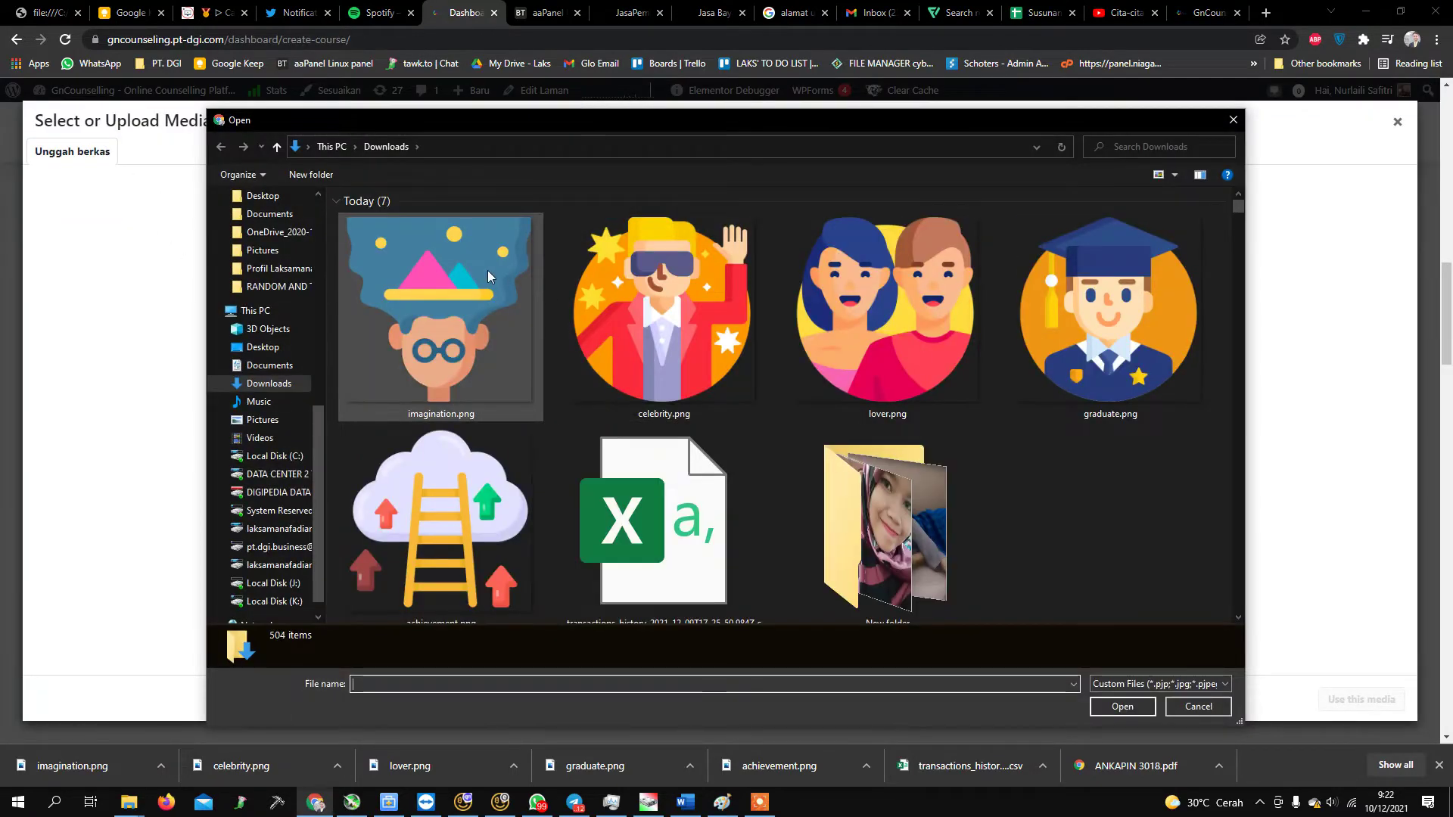
{"action": "double_click", "coordinate": [488, 276]}
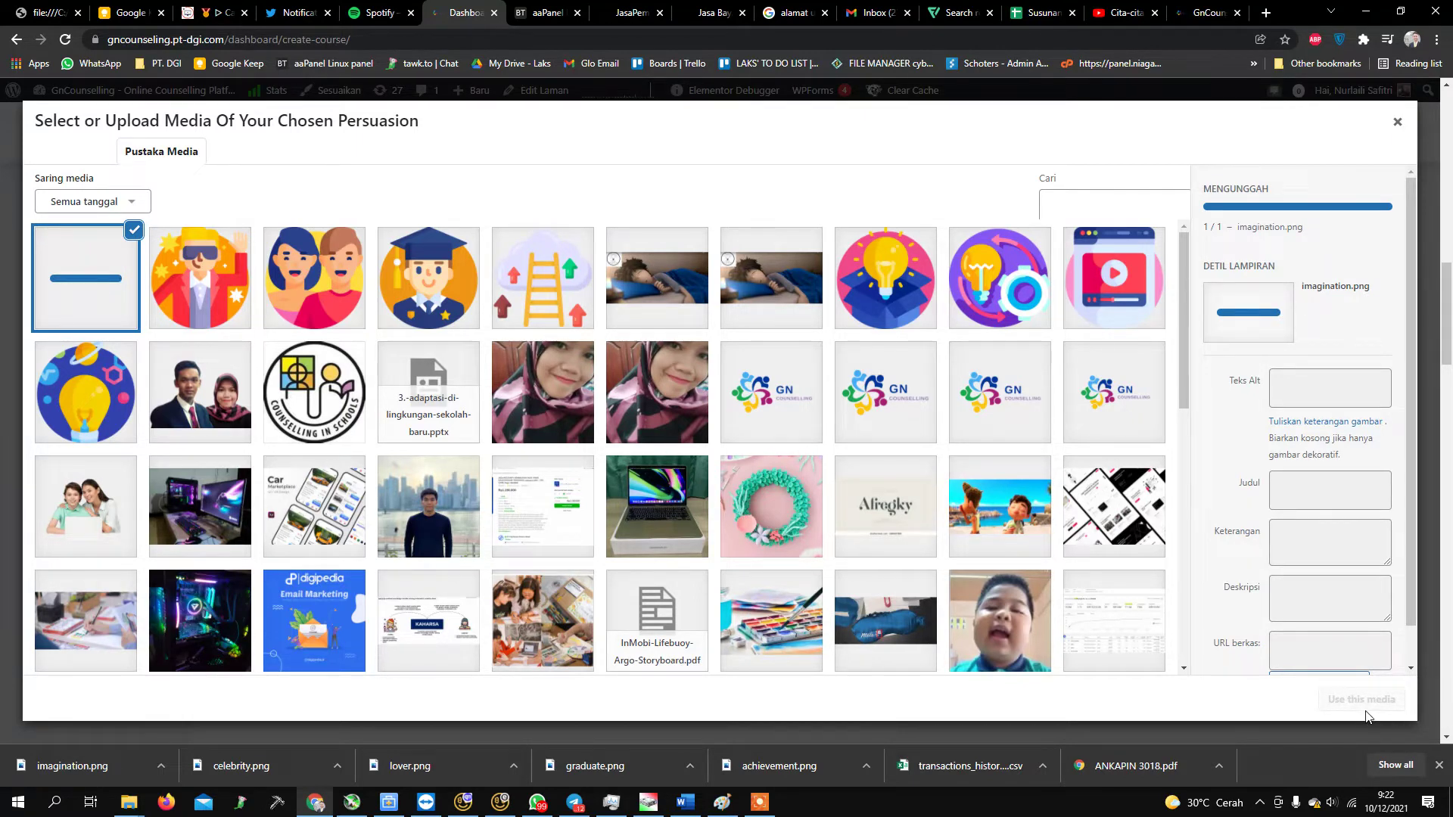
{"action": "left_click", "coordinate": [760, 804]}
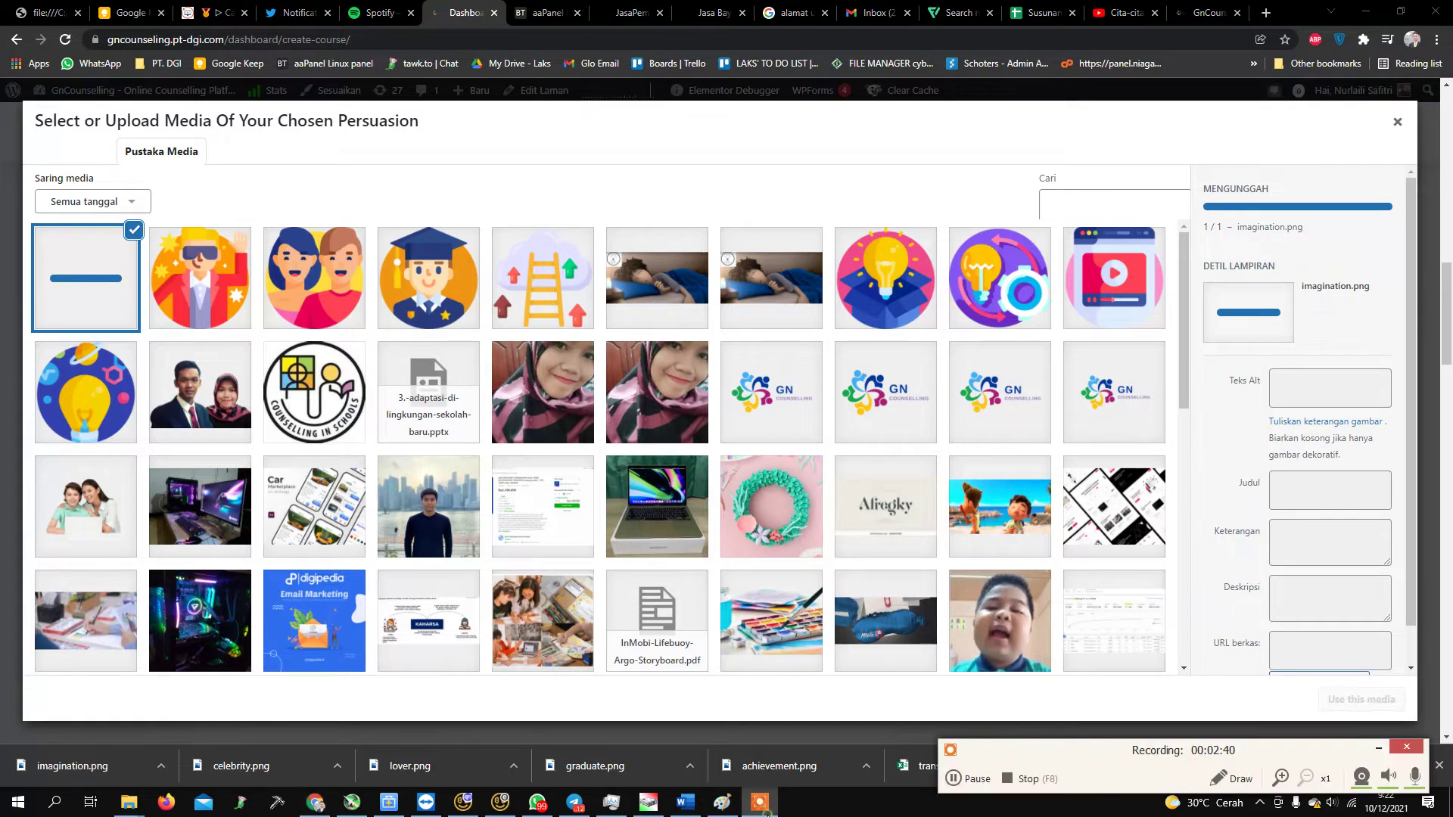
{"action": "left_click", "coordinate": [1198, 710]}
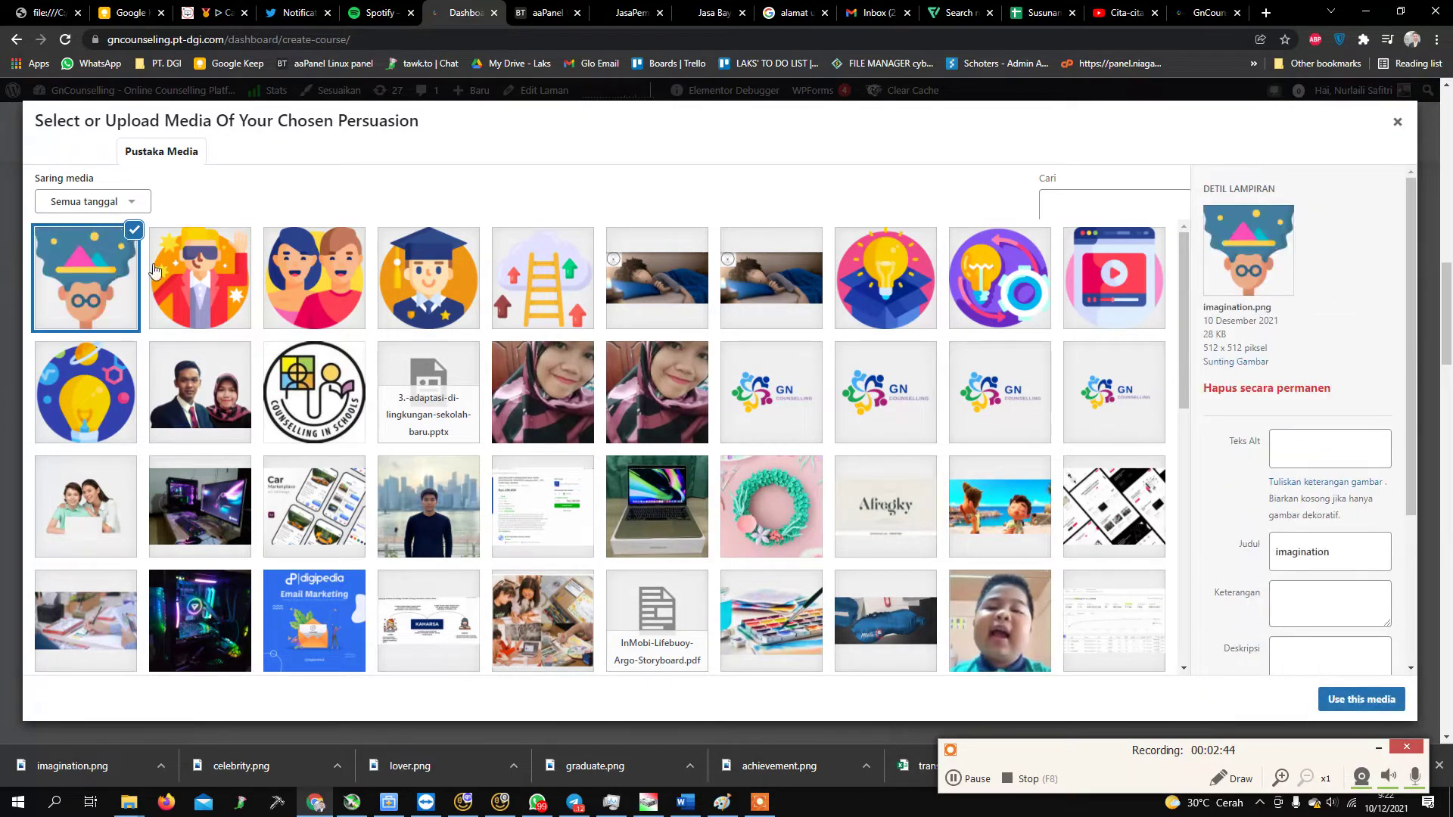
{"action": "left_click", "coordinate": [1359, 700]}
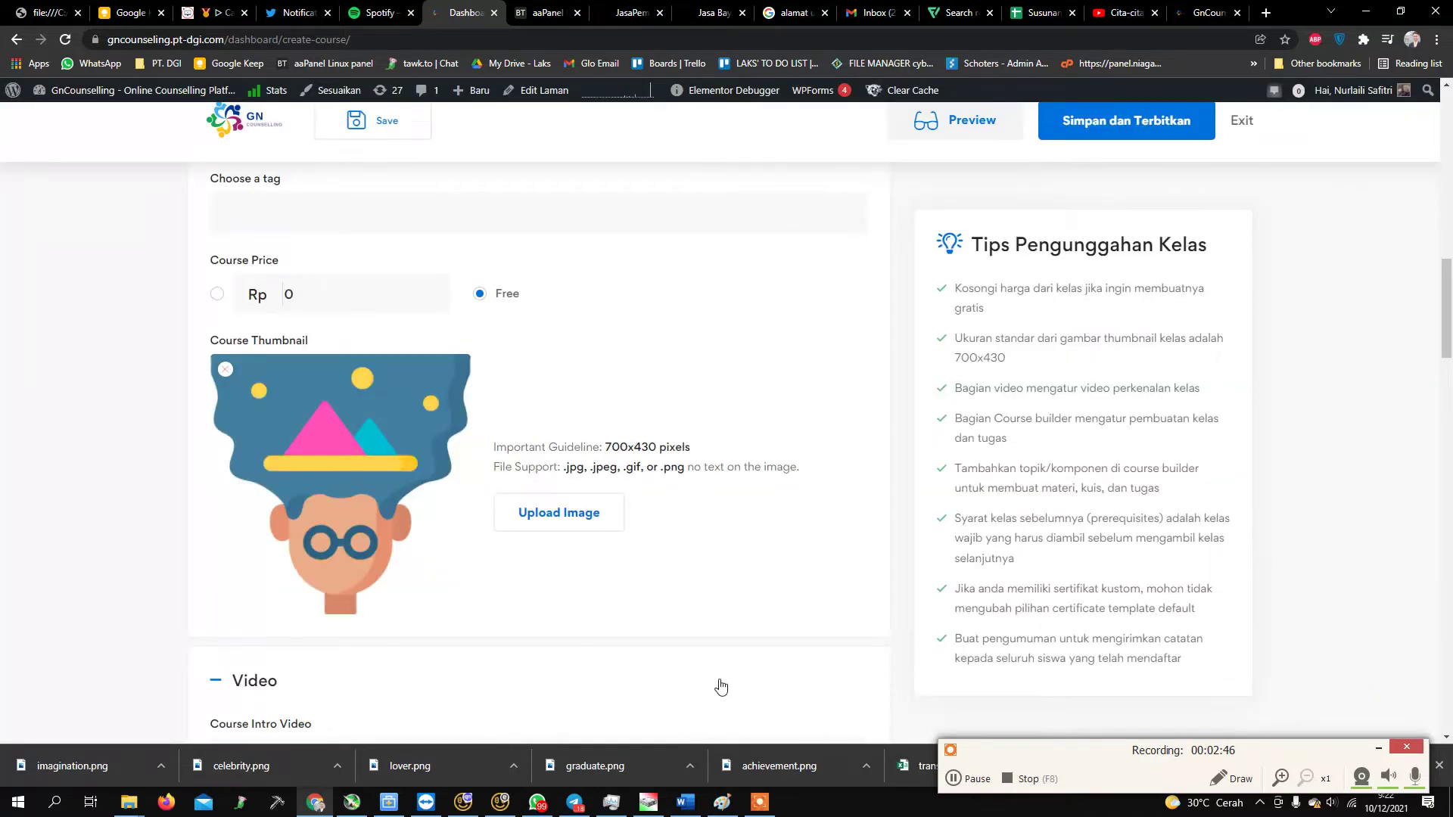
{"action": "scroll", "coordinate": [720, 687], "scroll_direction": "down", "scroll_amount": 3}
{"action": "left_click", "coordinate": [298, 522]}
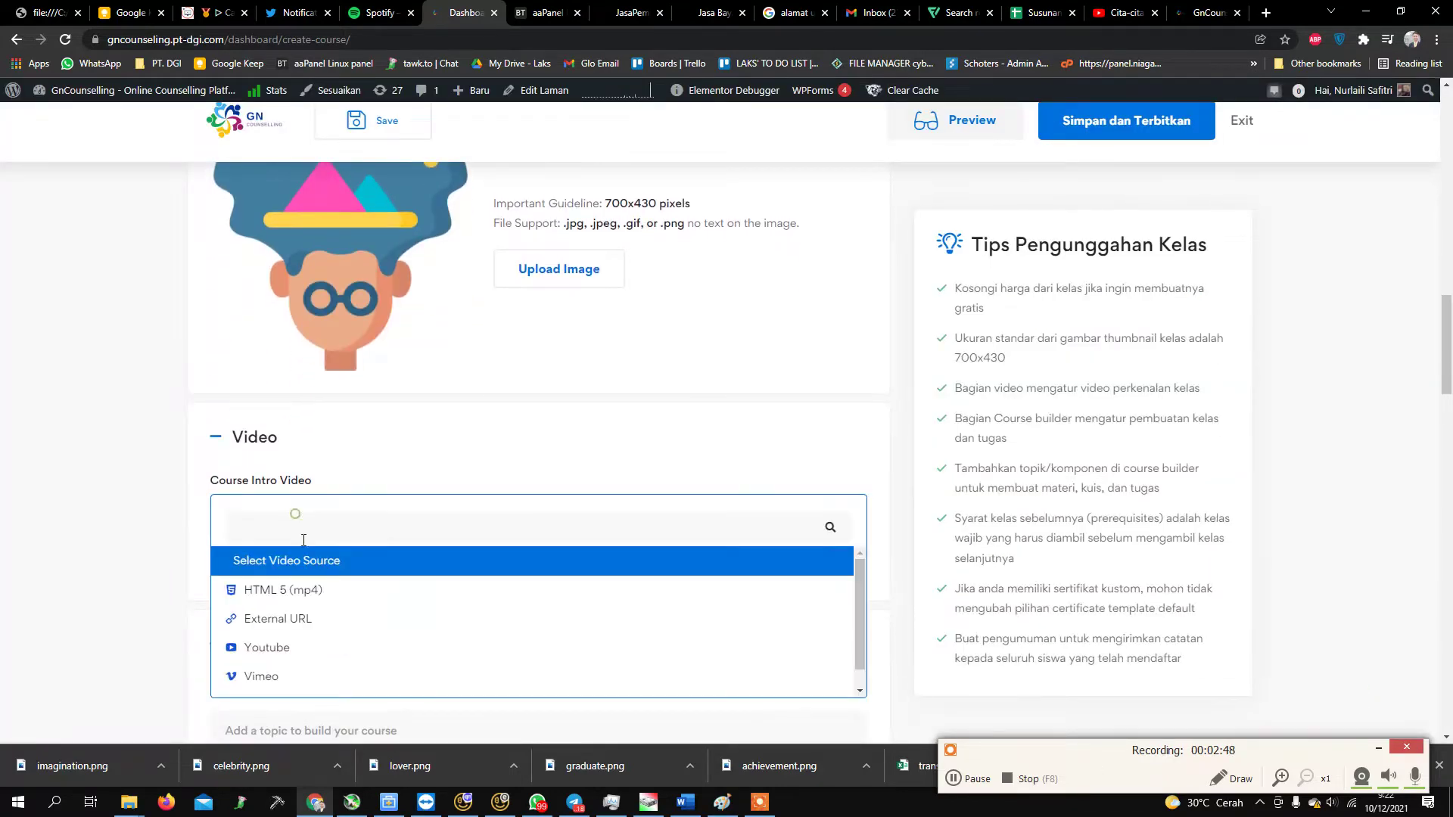
{"action": "left_click", "coordinate": [333, 647]}
{"action": "left_click", "coordinate": [341, 614]}
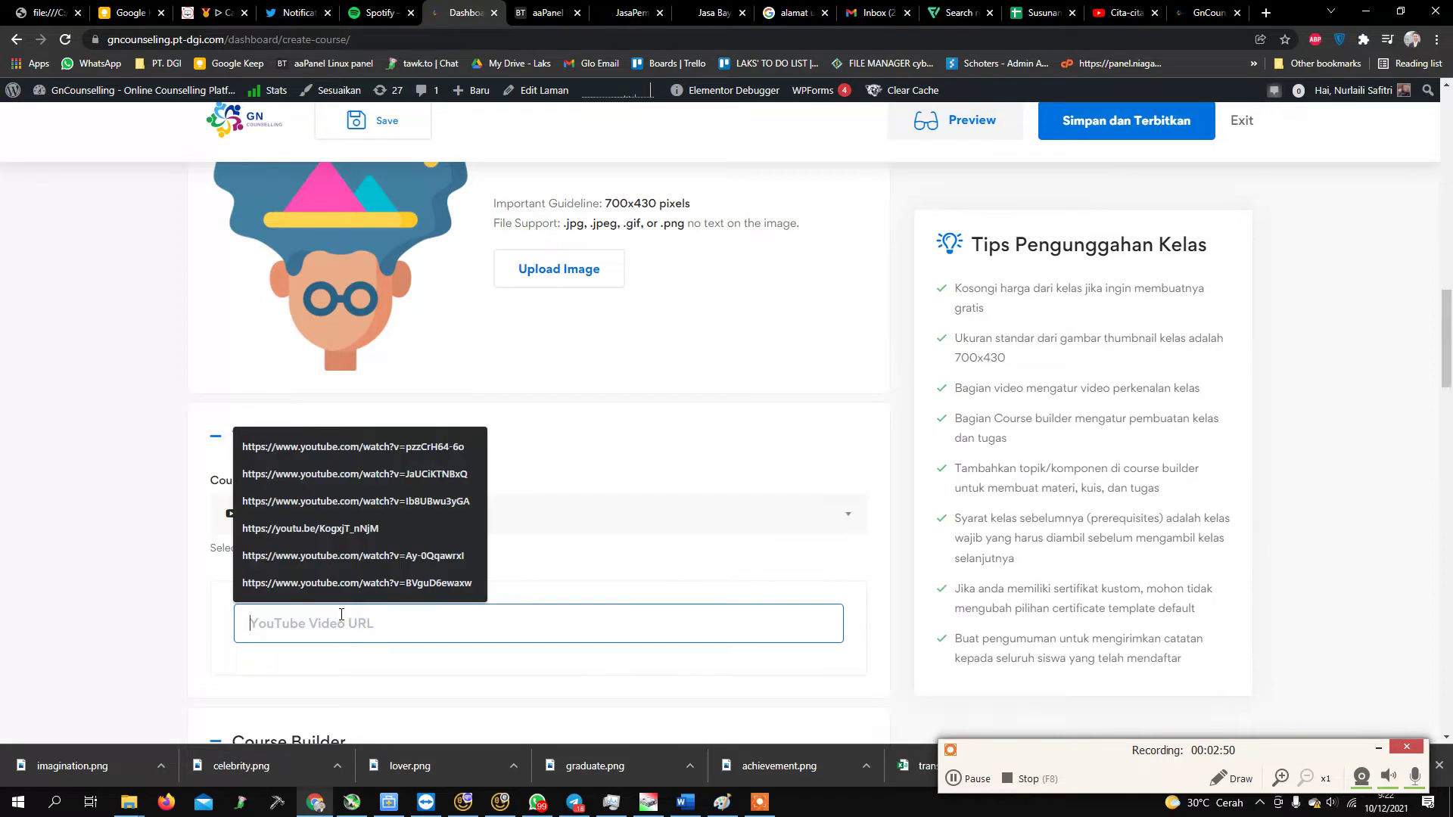
{"action": "key", "text": "super+v"}
{"action": "left_click", "coordinate": [386, 473]}
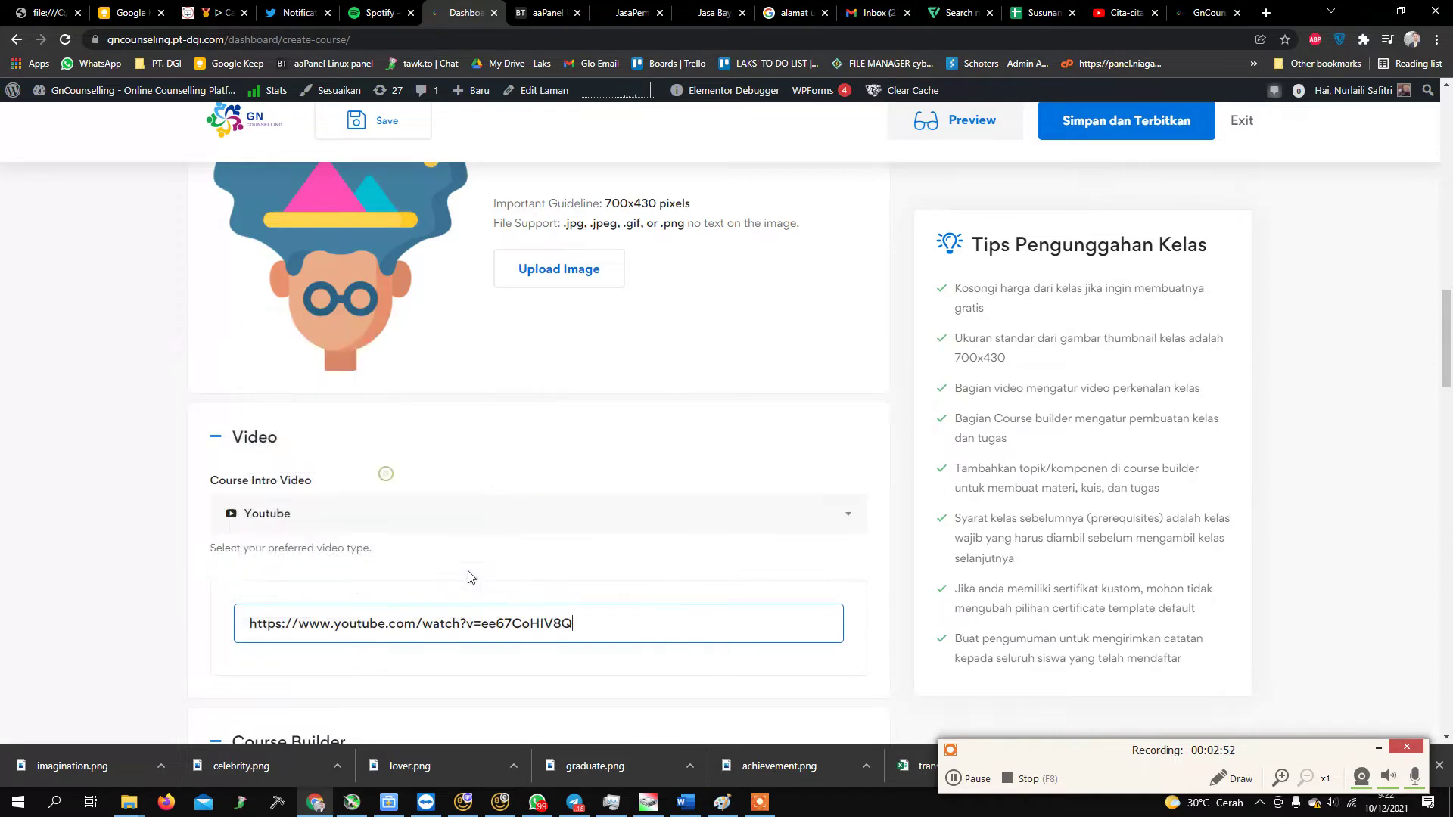
{"action": "scroll", "coordinate": [468, 578], "scroll_direction": "down", "scroll_amount": 2}
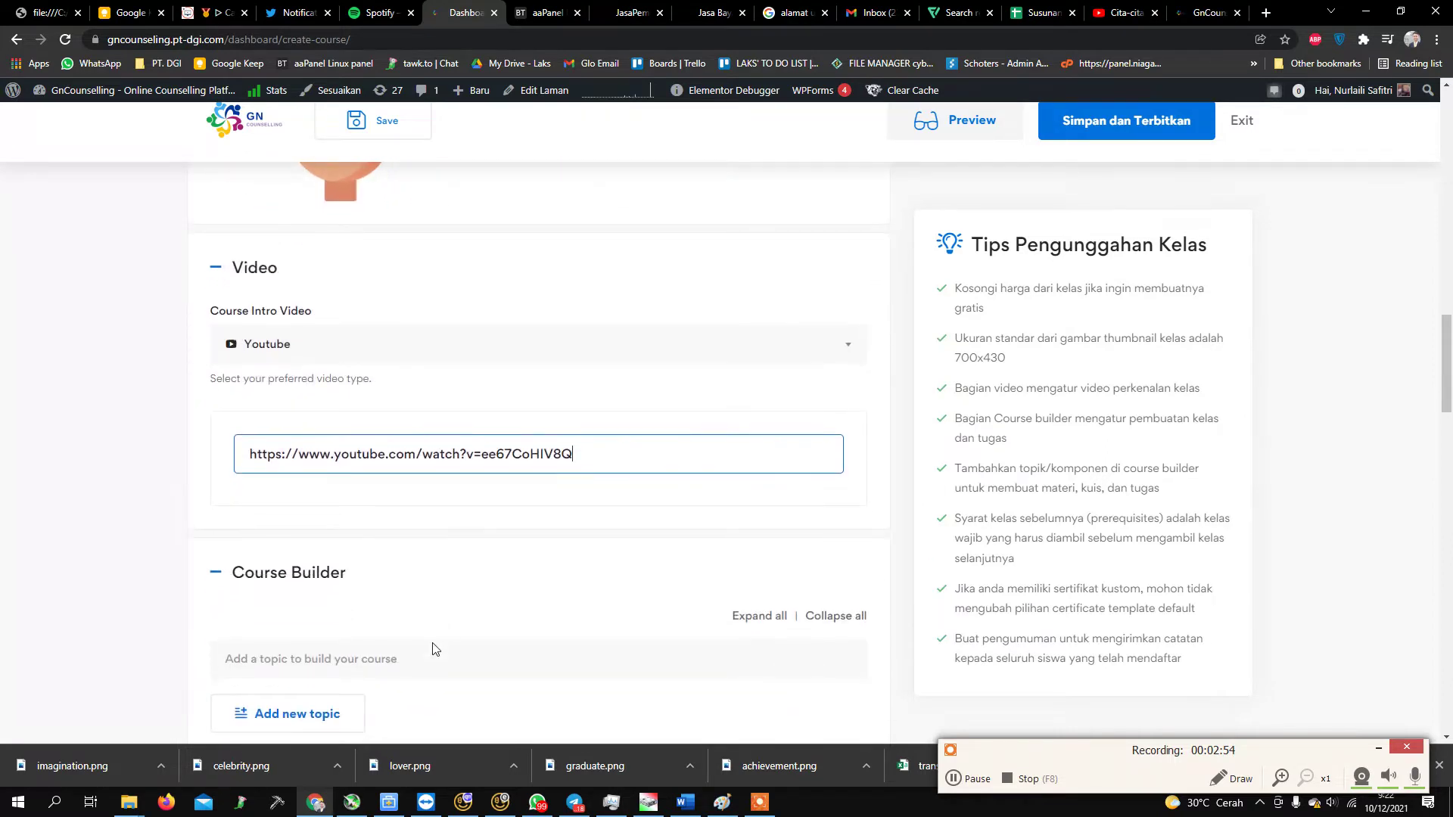
Open the Add Topic form in the Course Builder and select the course title 'Cita-cita setinggi tanah'.
{"action": "left_click", "coordinate": [325, 707]}
{"action": "scroll", "coordinate": [325, 681], "scroll_direction": "down", "scroll_amount": 3}
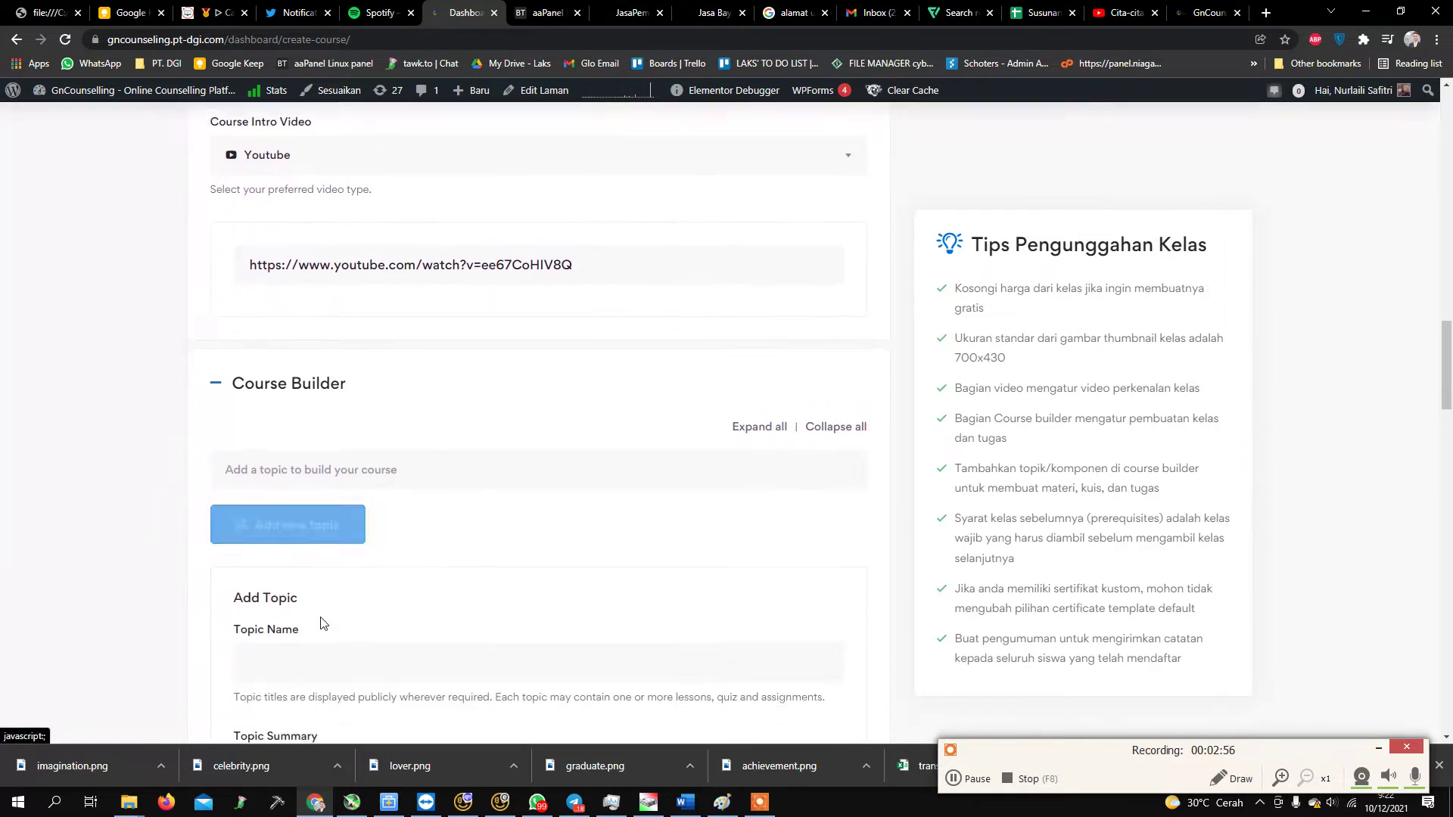
{"action": "left_click", "coordinate": [342, 492]}
{"action": "left_click", "coordinate": [350, 498]}
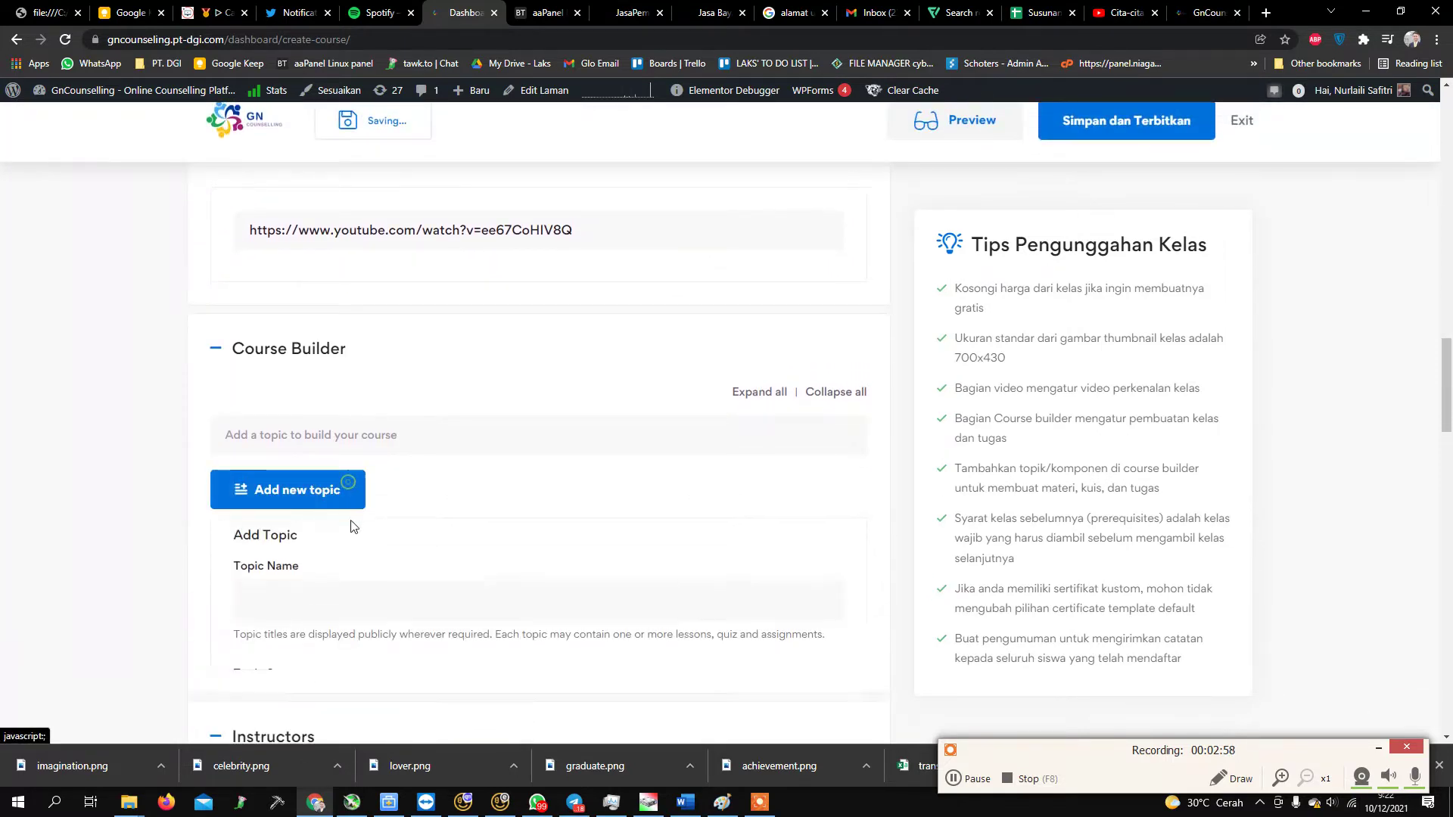
{"action": "left_click", "coordinate": [307, 628]}
{"action": "scroll", "coordinate": [412, 548], "scroll_direction": "down", "scroll_amount": 2}
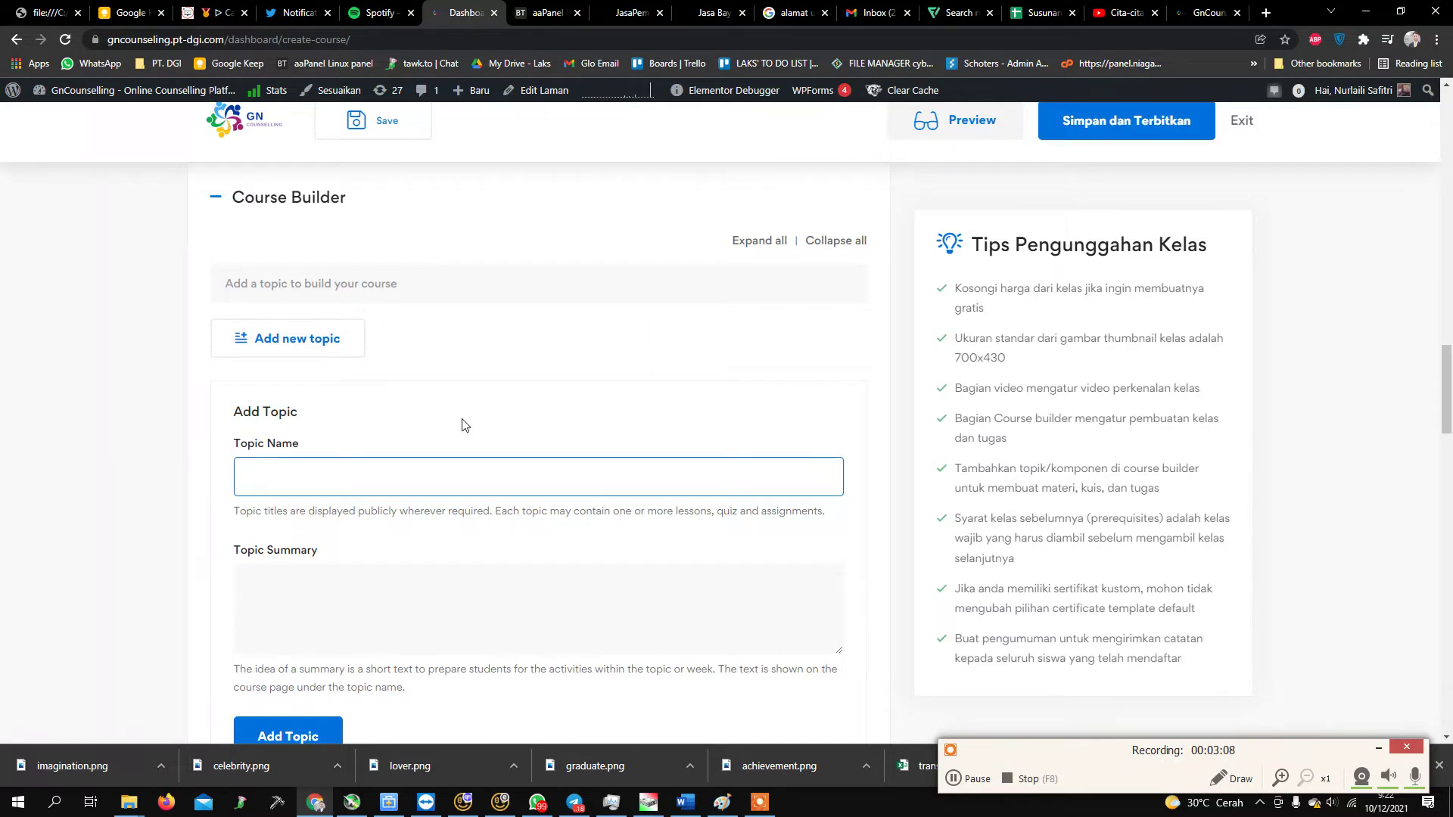
{"action": "left_click", "coordinate": [284, 475]}
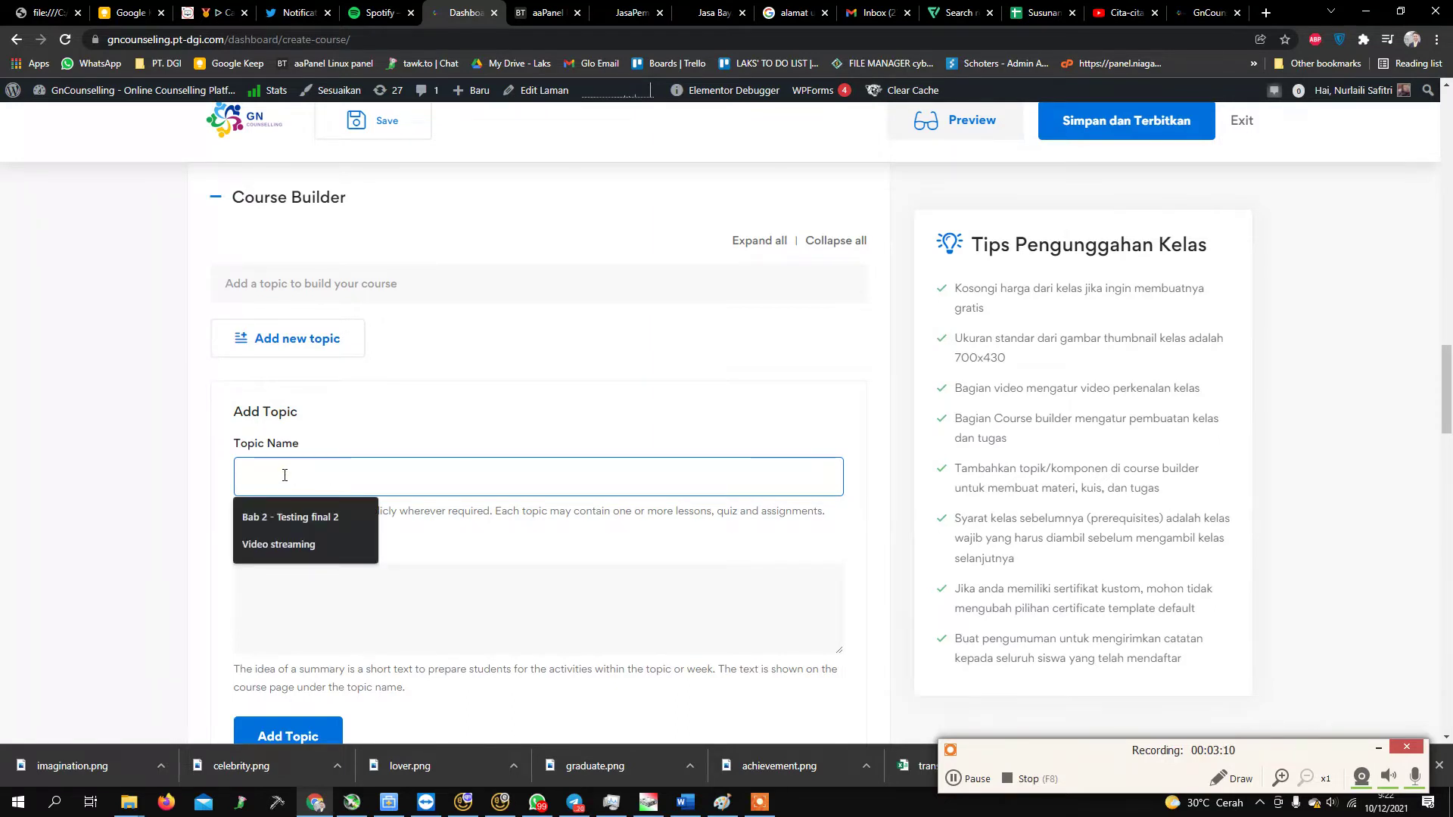
{"action": "scroll", "coordinate": [347, 411], "scroll_direction": "up", "scroll_amount": 15}
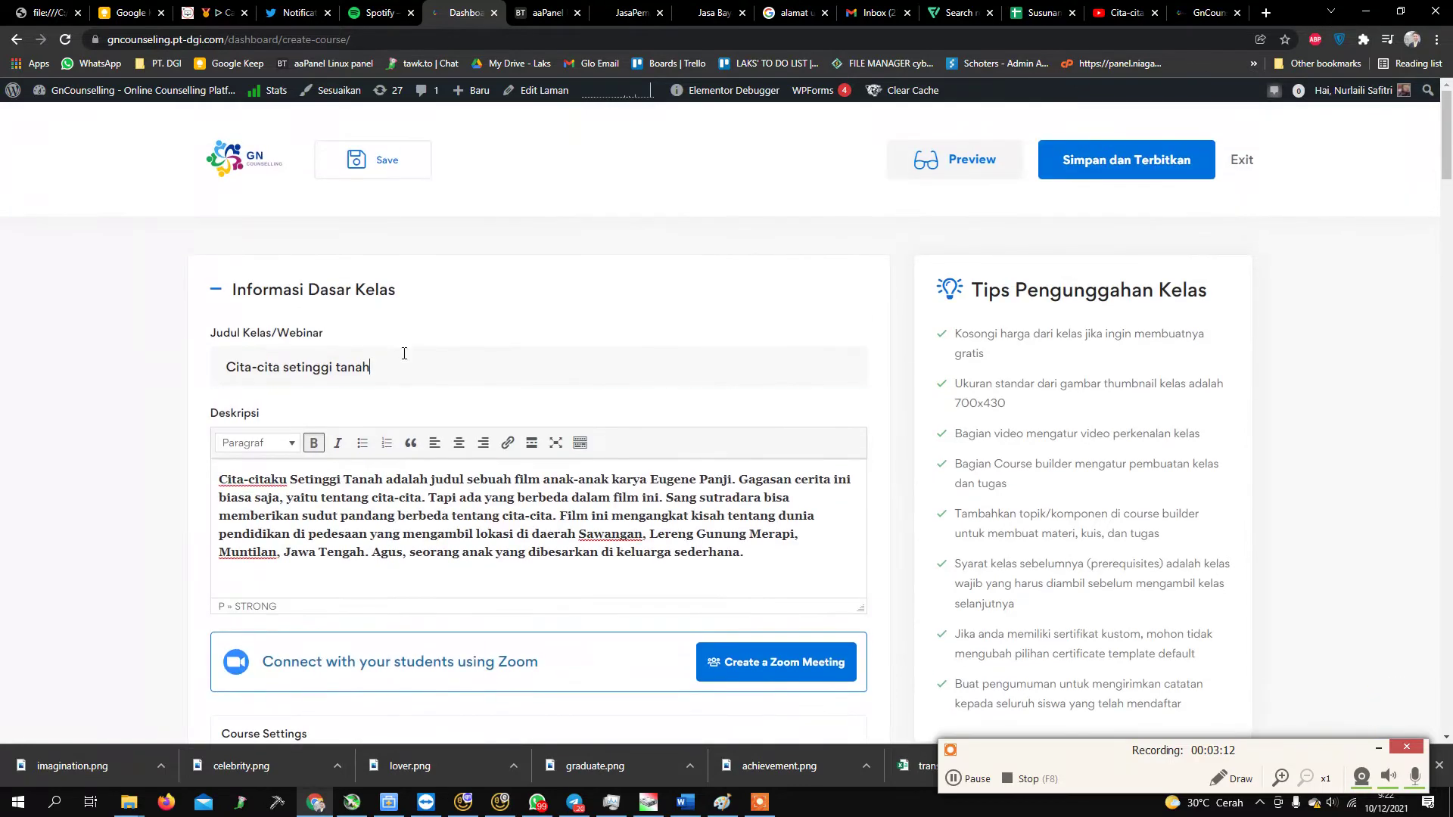
{"action": "triple_click", "coordinate": [404, 354]}
{"action": "scroll", "coordinate": [405, 354], "scroll_direction": "down", "scroll_amount": 15}
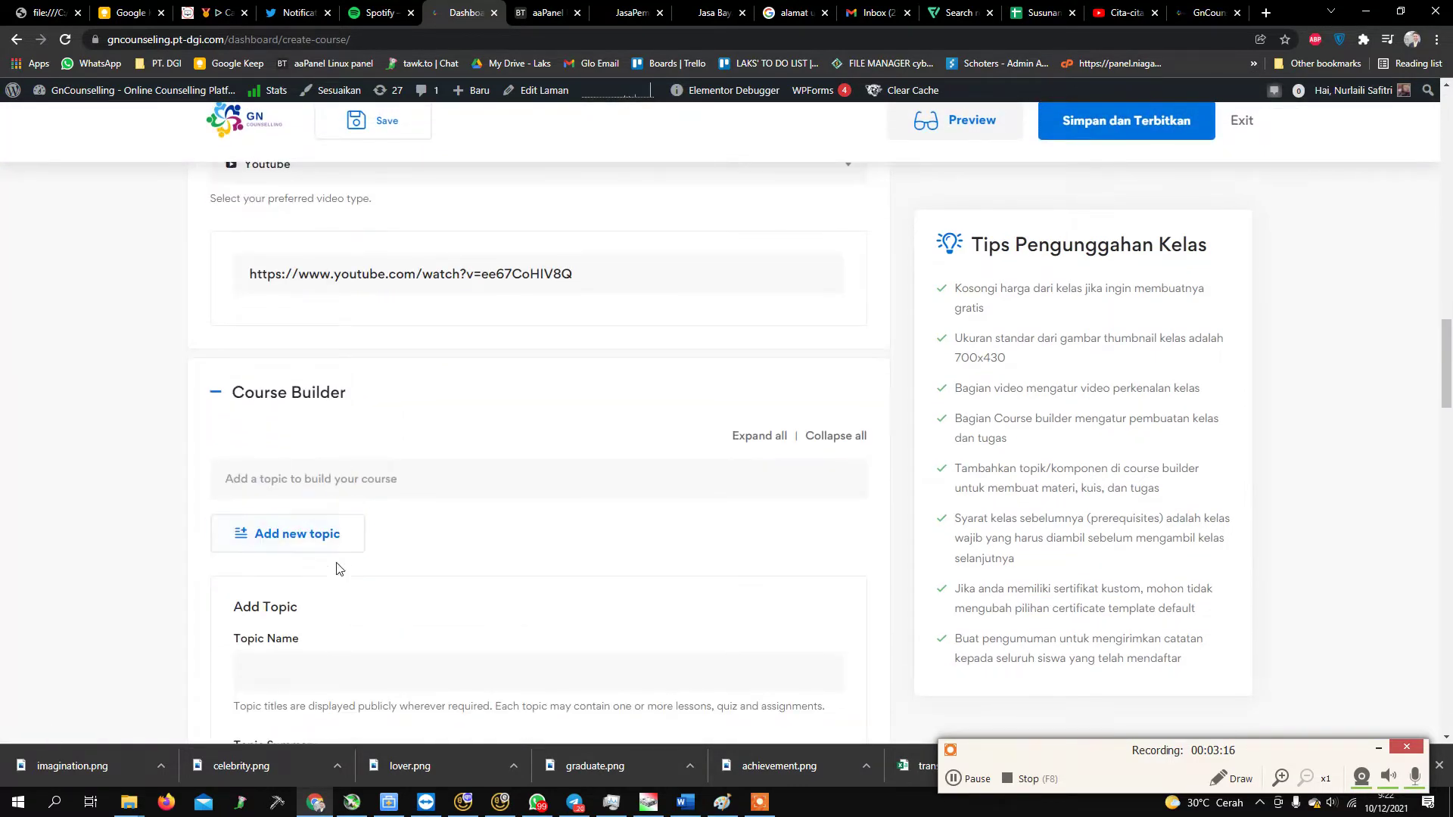
Name the topic 'Bab 1 - Cita-cita setinggi tanah' and save it with an empty summary.
{"action": "left_click", "coordinate": [321, 676]}
{"action": "type", "text": "Bab"}
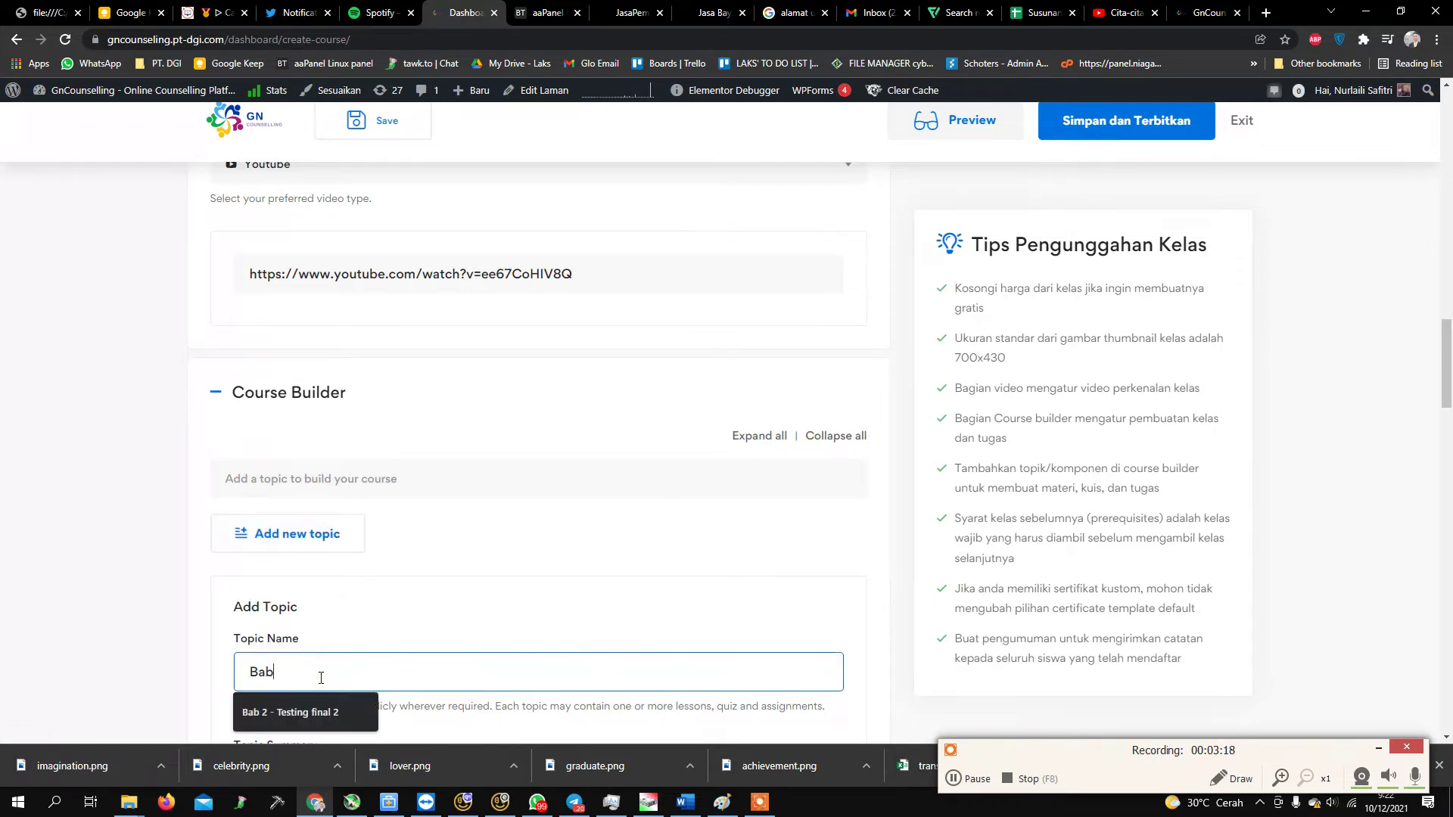
{"action": "type", "text": " 1 - Cita-cita setinggi tanah.  Apa itu"}
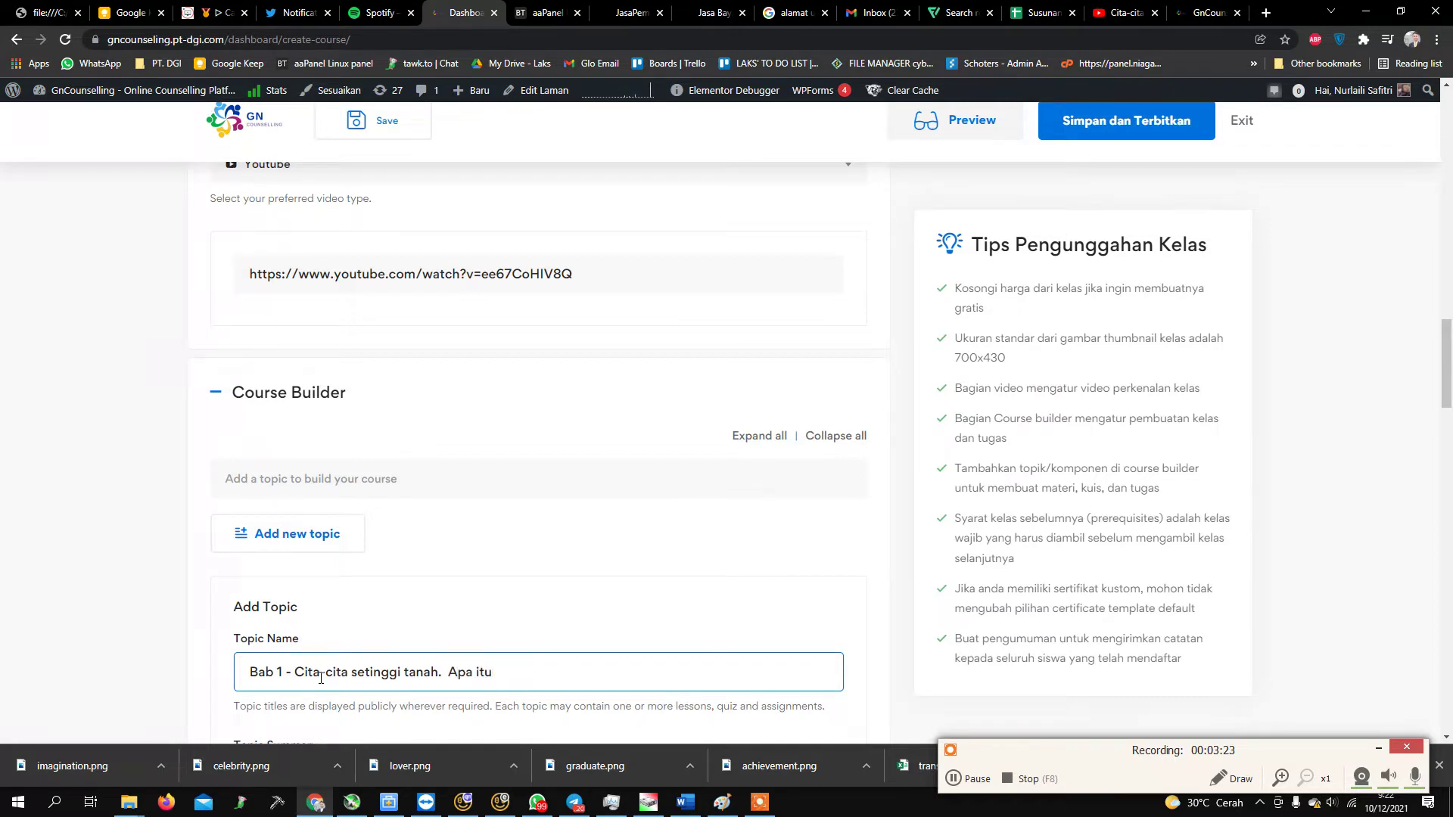
{"action": "scroll", "coordinate": [321, 678], "scroll_direction": "down", "scroll_amount": 3}
{"action": "left_click", "coordinate": [270, 574]}
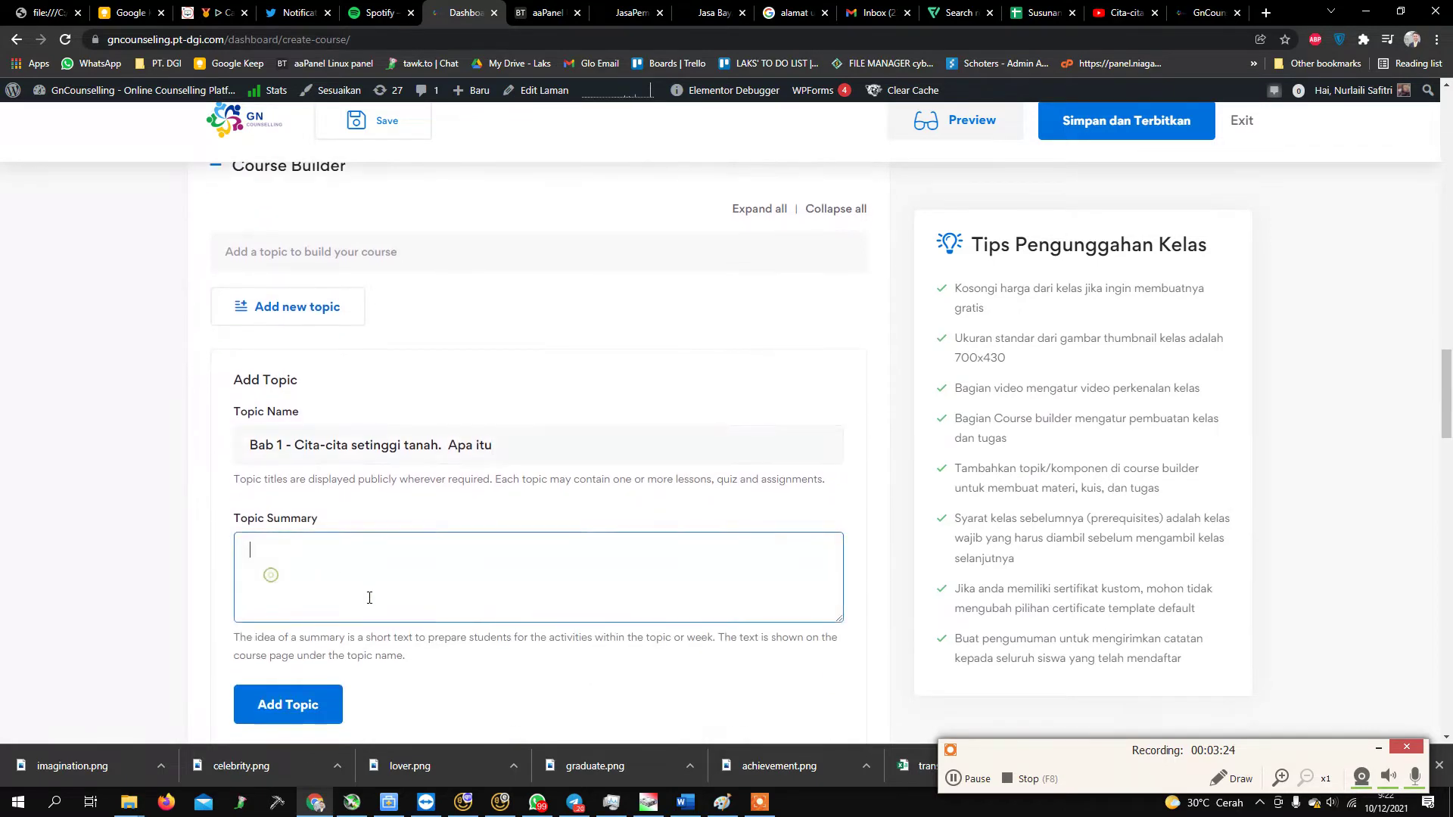
{"action": "scroll", "coordinate": [269, 574], "scroll_direction": "down", "scroll_amount": 1}
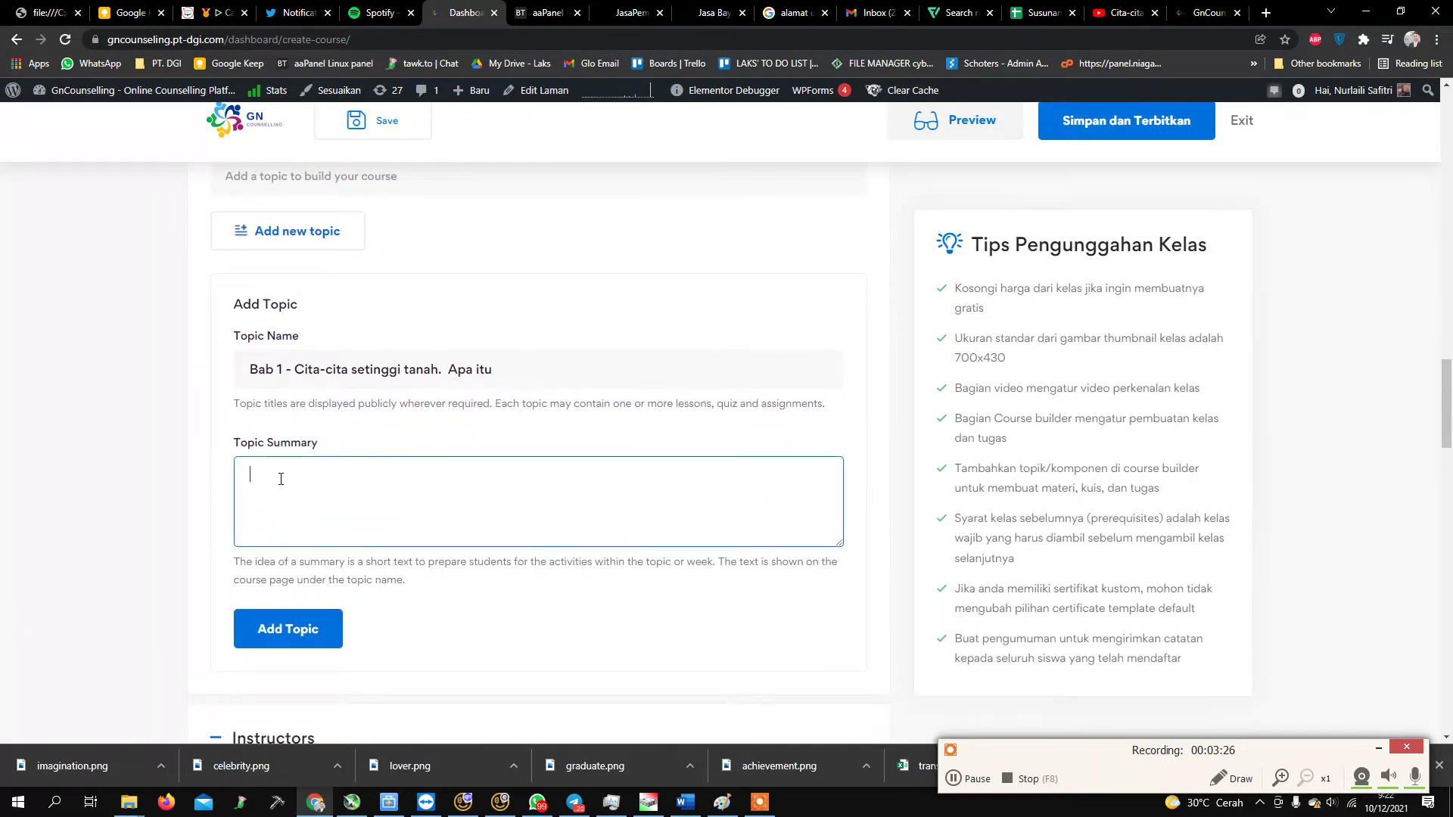
{"action": "left_click", "coordinate": [316, 642]}
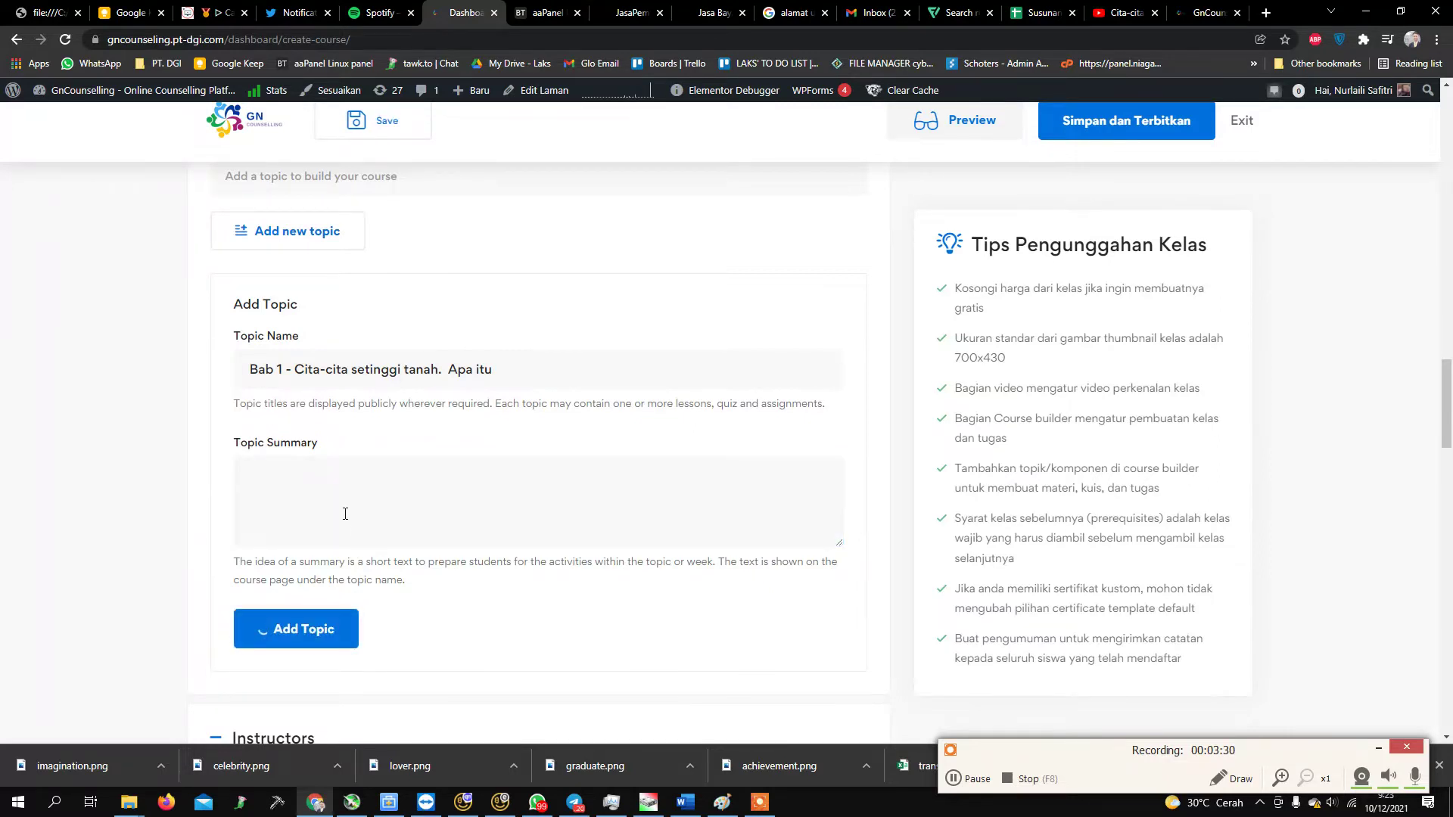
{"action": "scroll", "coordinate": [346, 518], "scroll_direction": "down", "scroll_amount": 1}
{"action": "scroll", "coordinate": [325, 461], "scroll_direction": "up", "scroll_amount": 2}
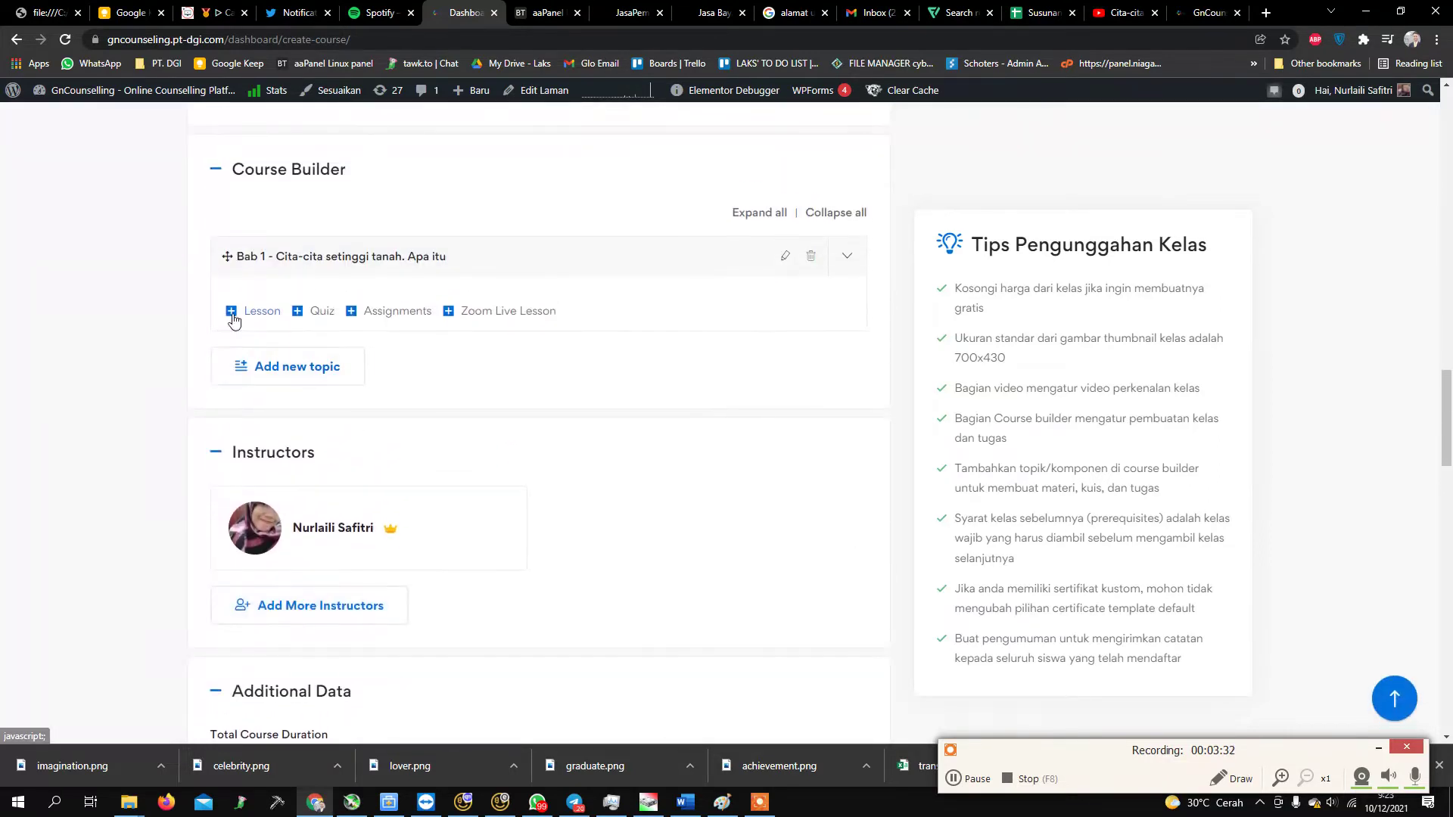
Add a lesson under Bab 1 titled 'Video Cita-cita setinggi tanah'.
{"action": "left_click", "coordinate": [233, 316]}
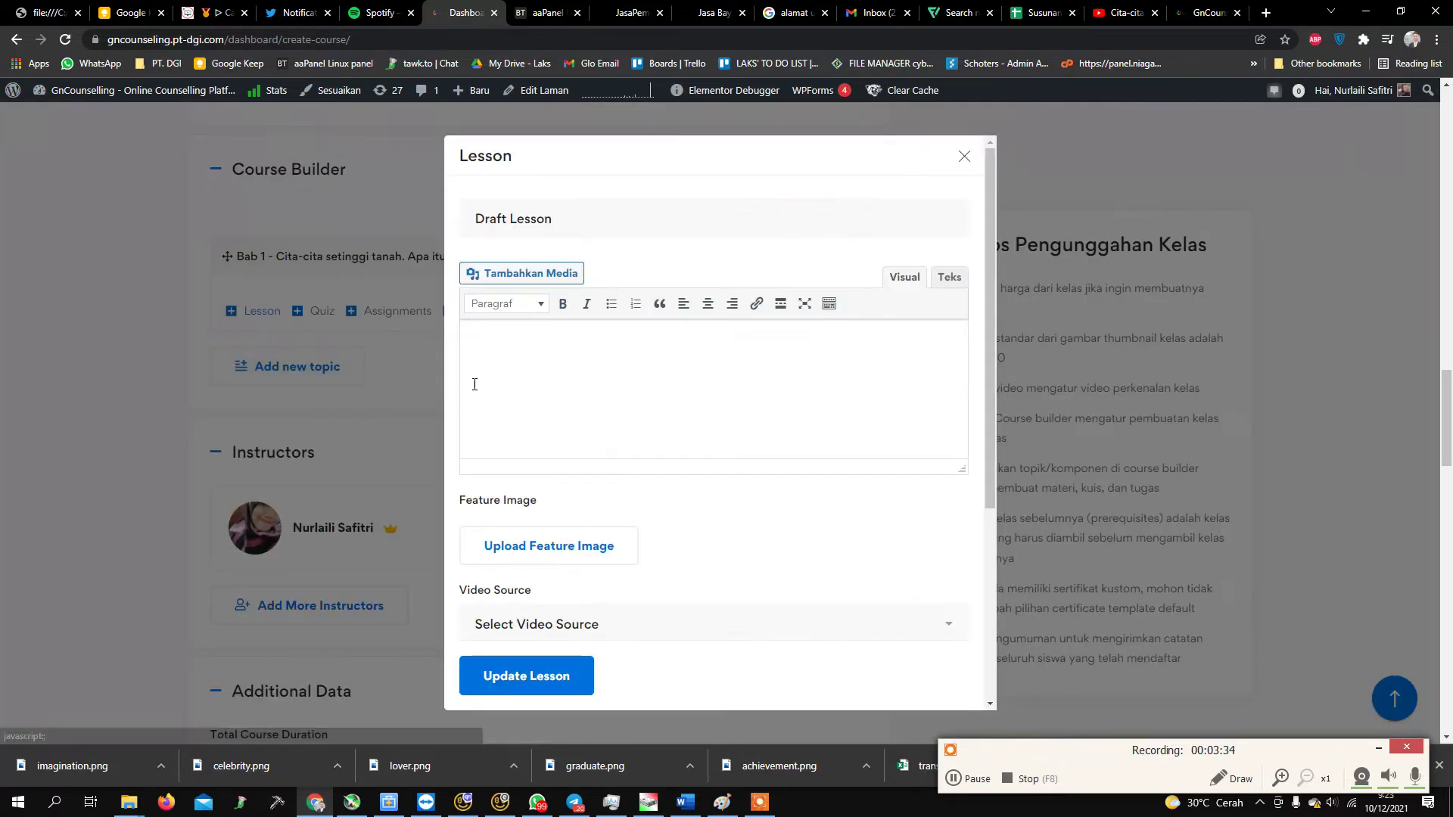
{"action": "triple_click", "coordinate": [516, 218]}
{"action": "type", "text": "Video"}
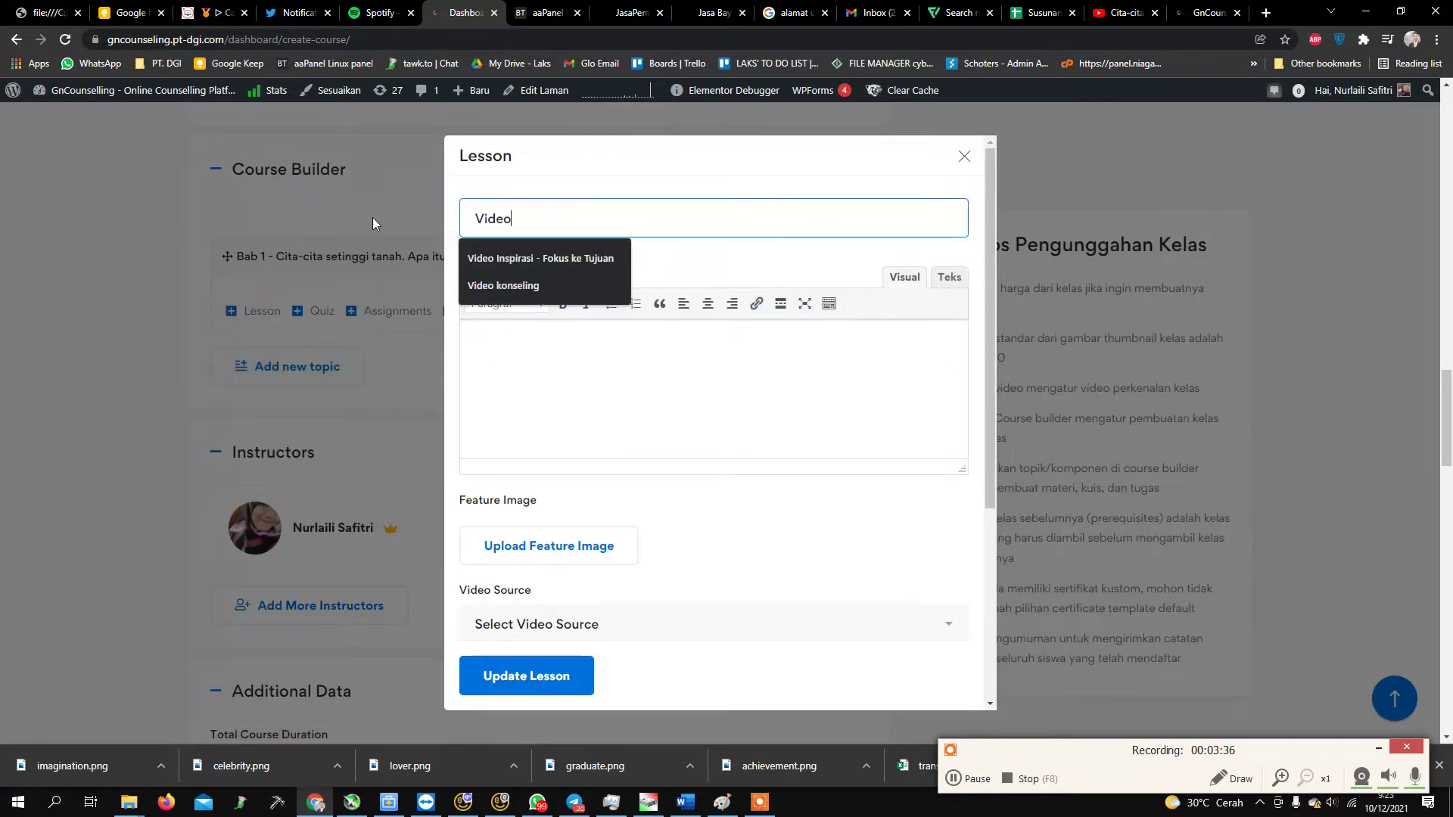
{"action": "key", "text": "super+v"}
{"action": "key", "text": "Return"}
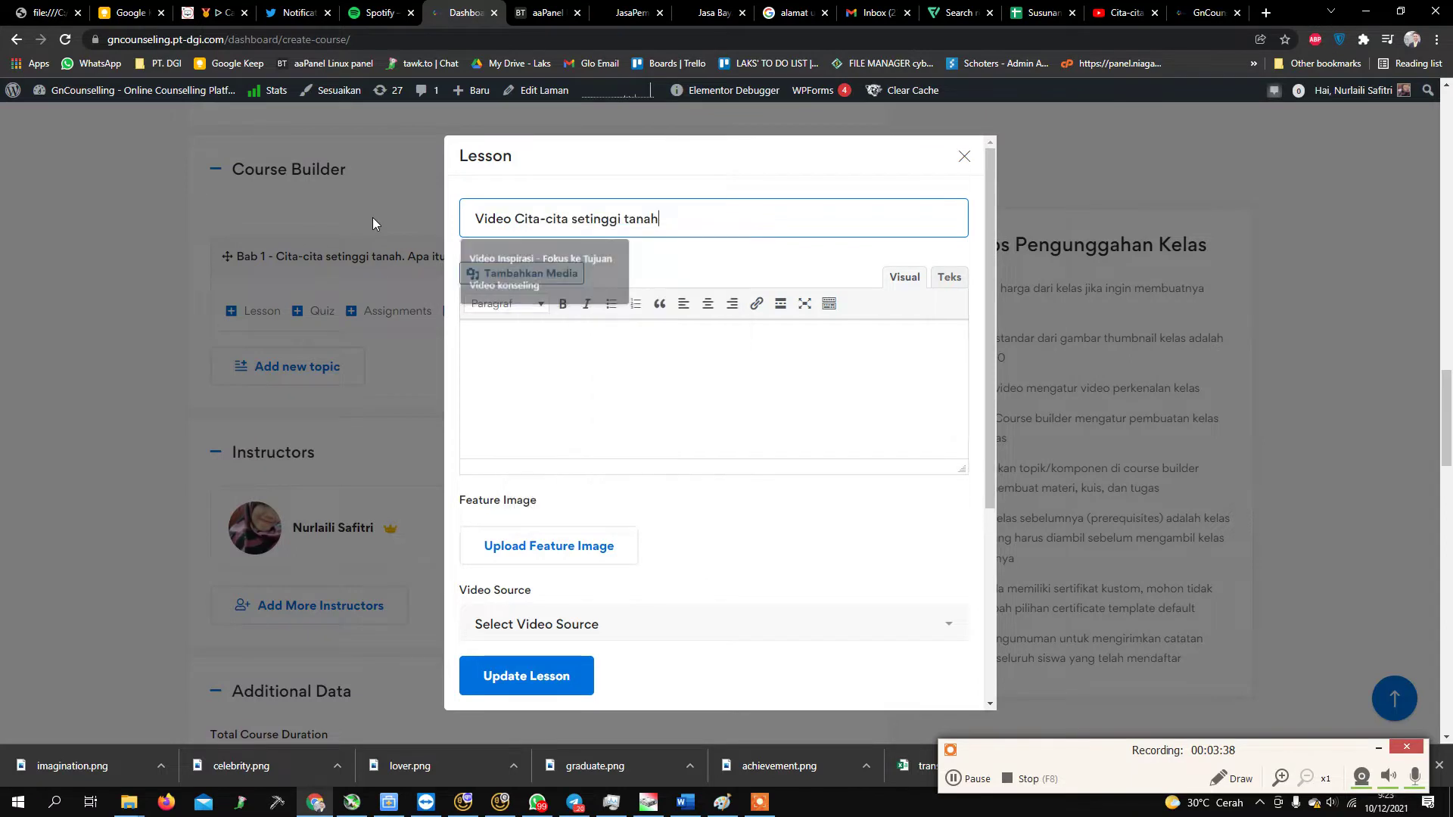
Paste 'Klik video untuk mempelajari lebih lanjut' as the lesson description.
{"action": "left_click", "coordinate": [520, 383]}
{"action": "key", "text": "super+v"}
{"action": "scroll", "coordinate": [602, 456], "scroll_direction": "down", "scroll_amount": 5}
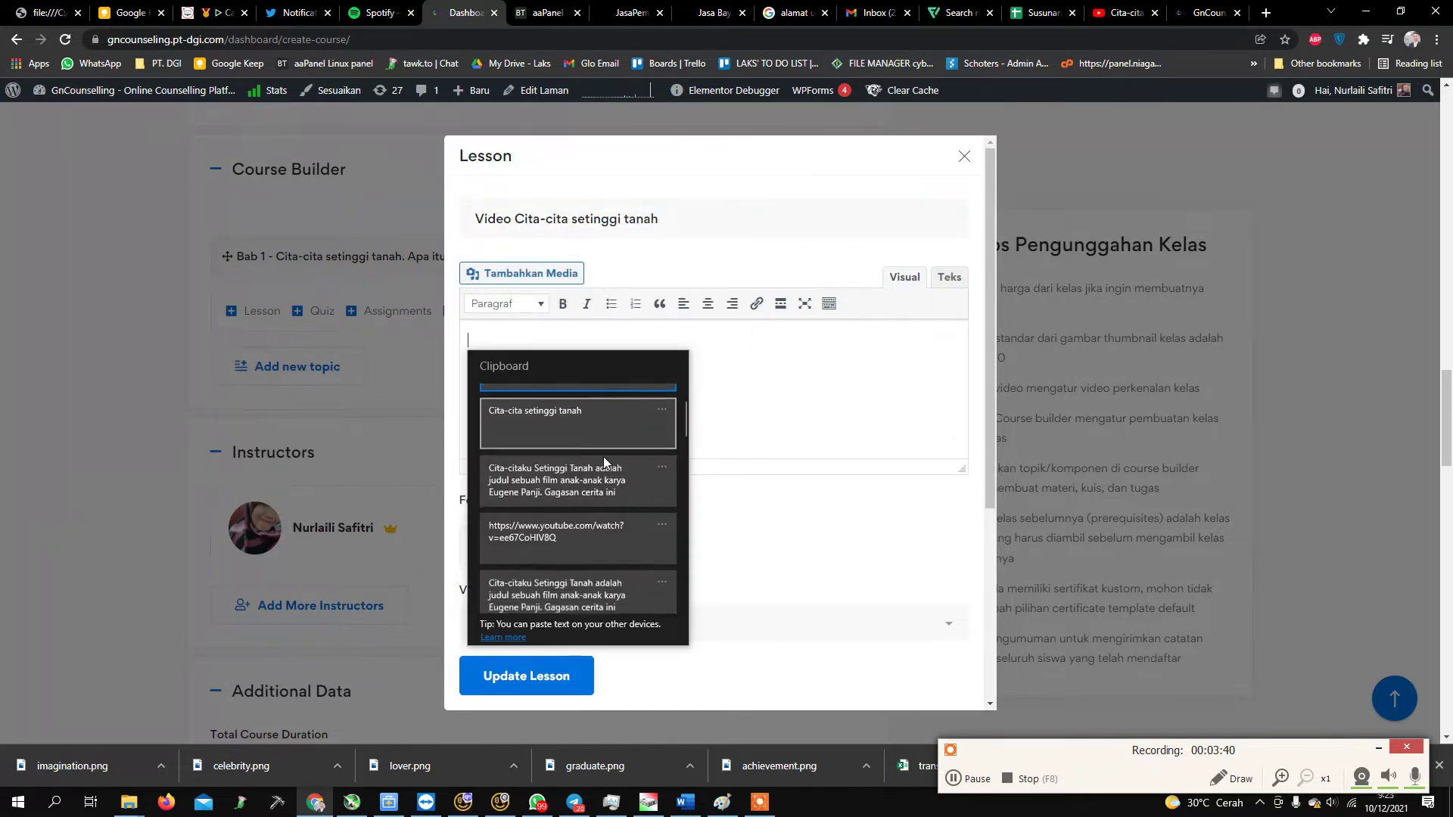
{"action": "scroll", "coordinate": [606, 557], "scroll_direction": "down", "scroll_amount": 5}
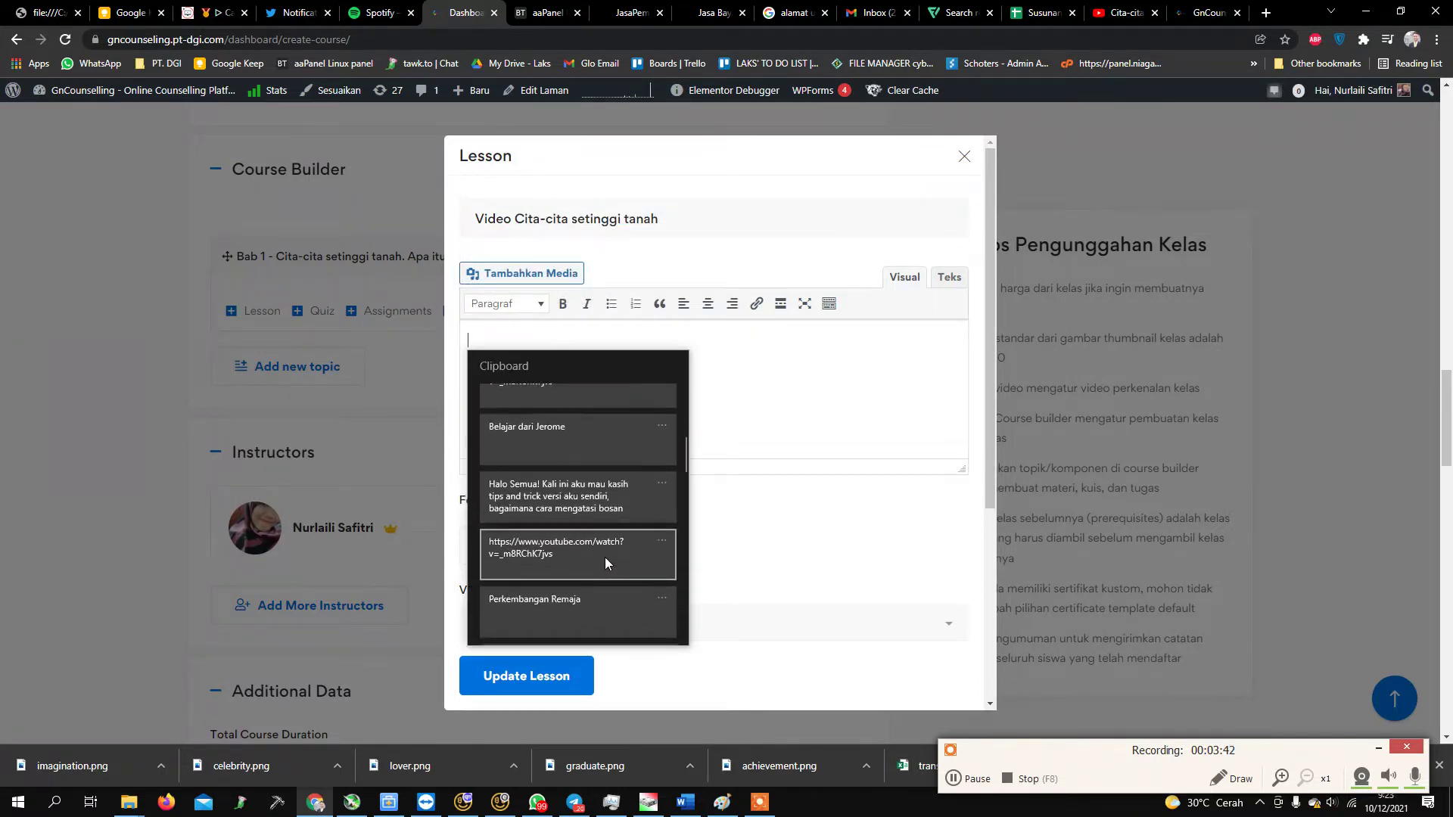
{"action": "scroll", "coordinate": [597, 598], "scroll_direction": "down", "scroll_amount": 5}
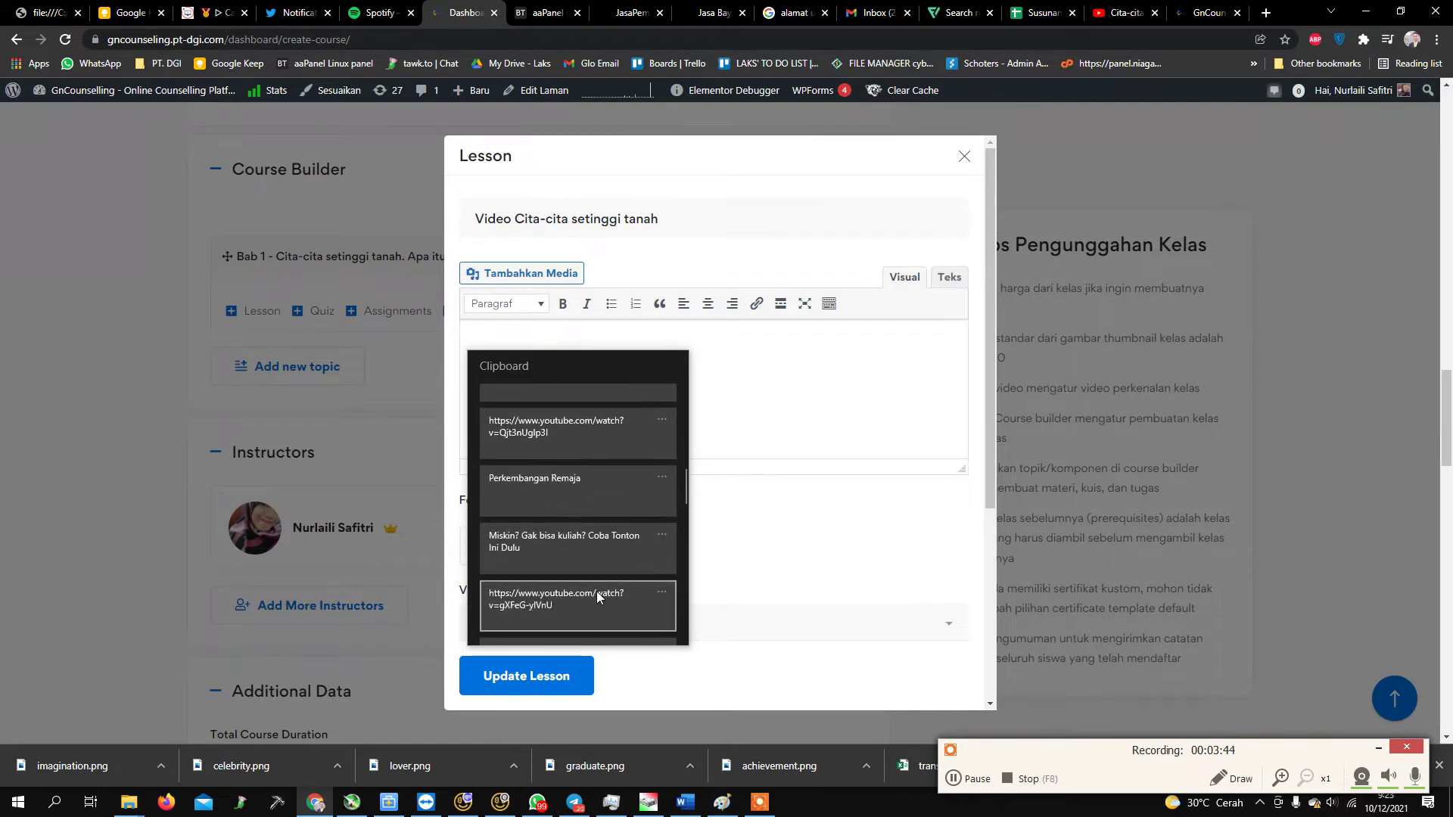
{"action": "left_click", "coordinate": [621, 588]}
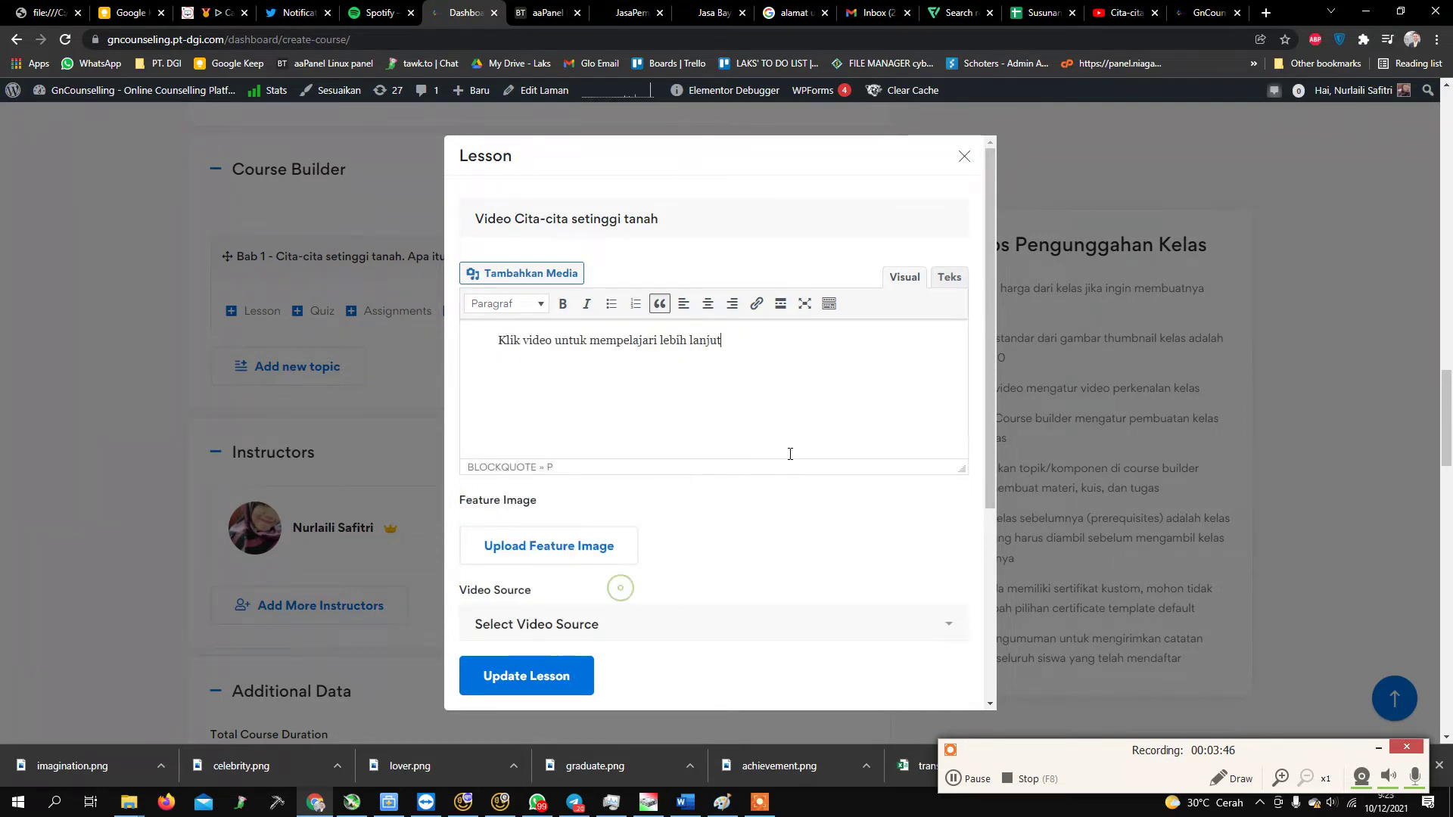
{"action": "scroll", "coordinate": [666, 454], "scroll_direction": "down", "scroll_amount": 3}
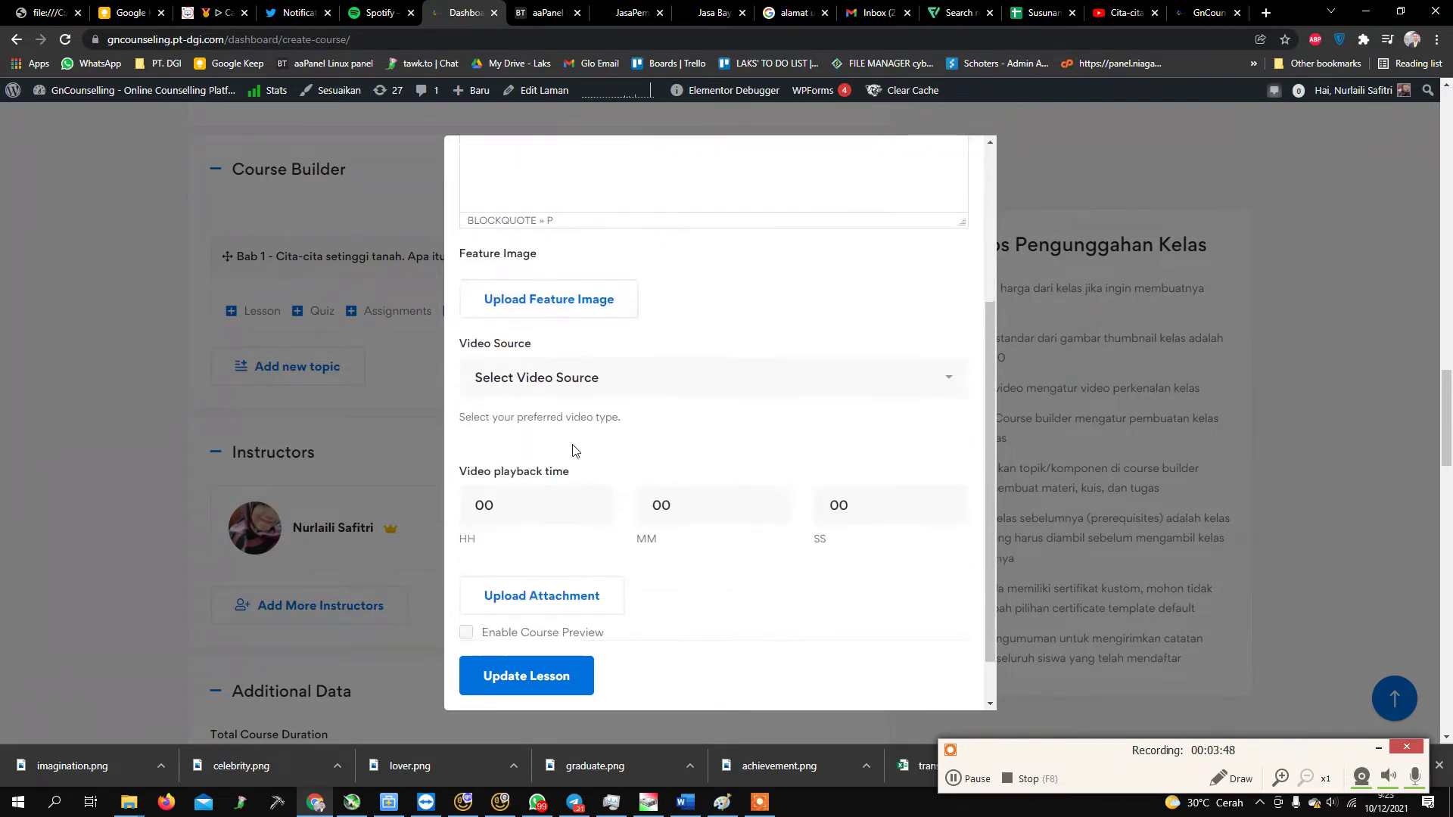
Set the video source to Youtube with the ee67CoHIV8Q link and a 5-minute playback time.
{"action": "left_click", "coordinate": [590, 377]}
{"action": "left_click", "coordinate": [573, 457]}
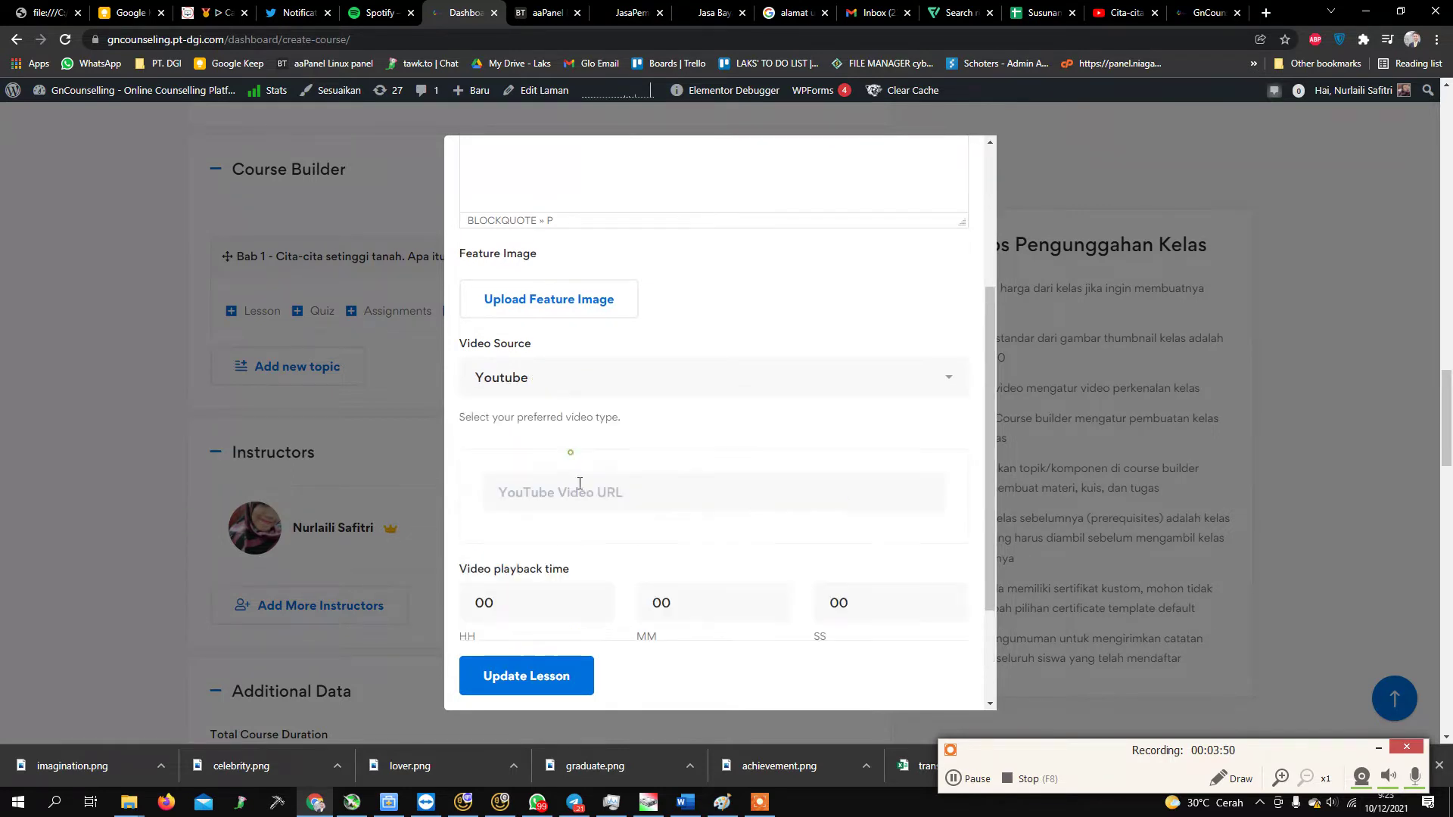
{"action": "scroll", "coordinate": [583, 422], "scroll_direction": "down", "scroll_amount": 1}
{"action": "left_click", "coordinate": [584, 422]}
{"action": "key", "text": "super+v"}
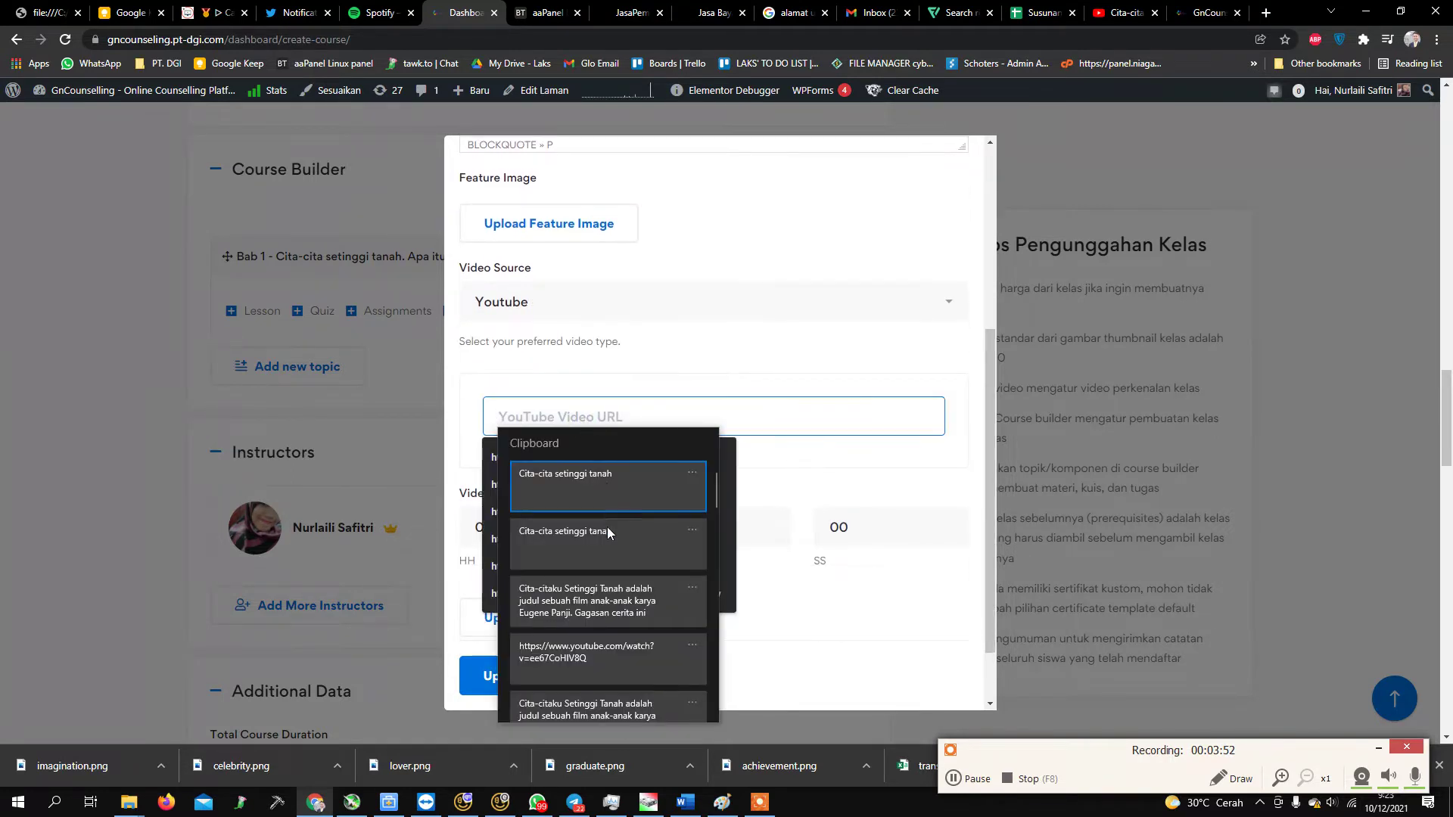
{"action": "left_click", "coordinate": [624, 642]}
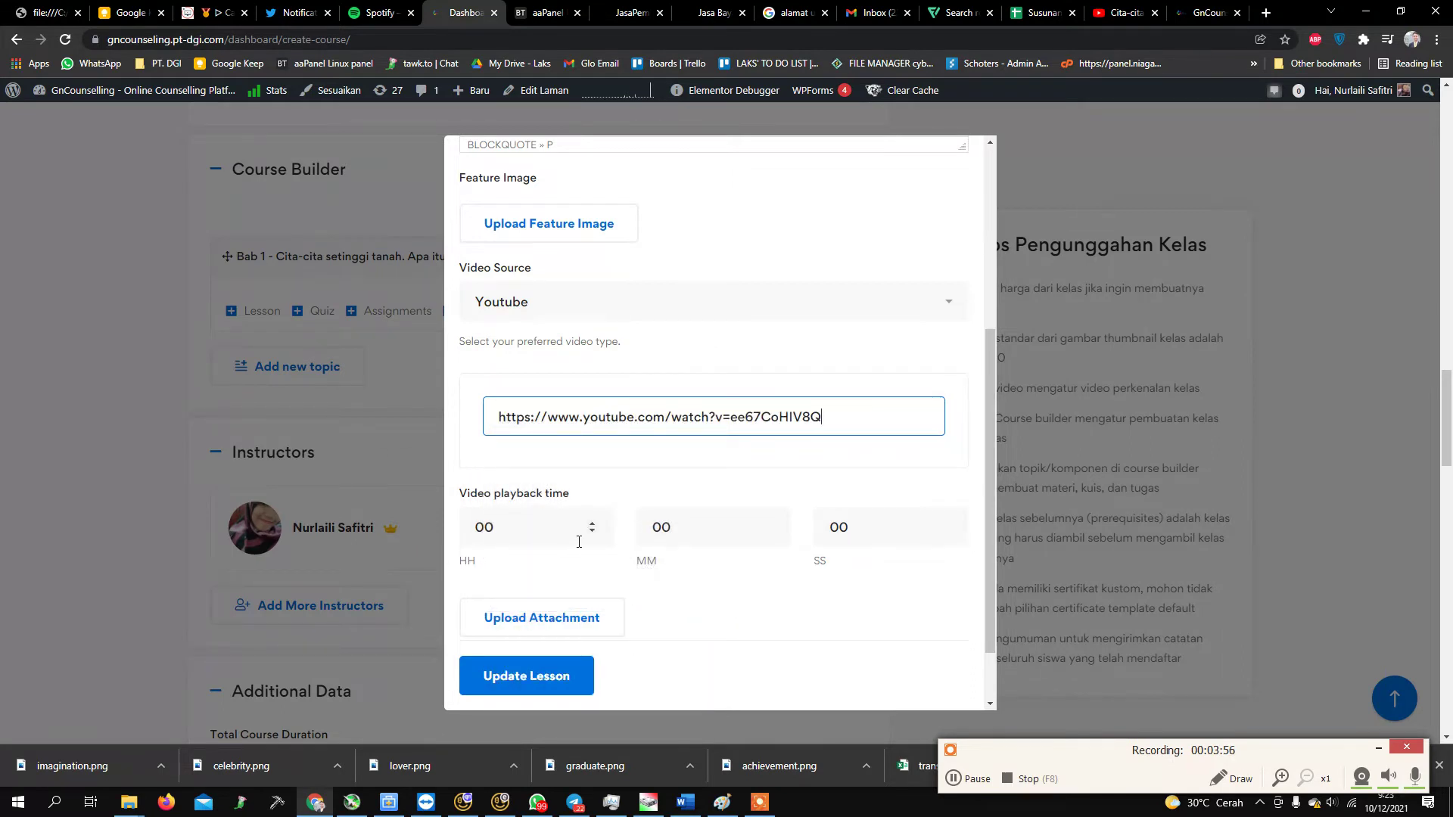
{"action": "double_click", "coordinate": [699, 516]}
{"action": "type", "text": "5"}
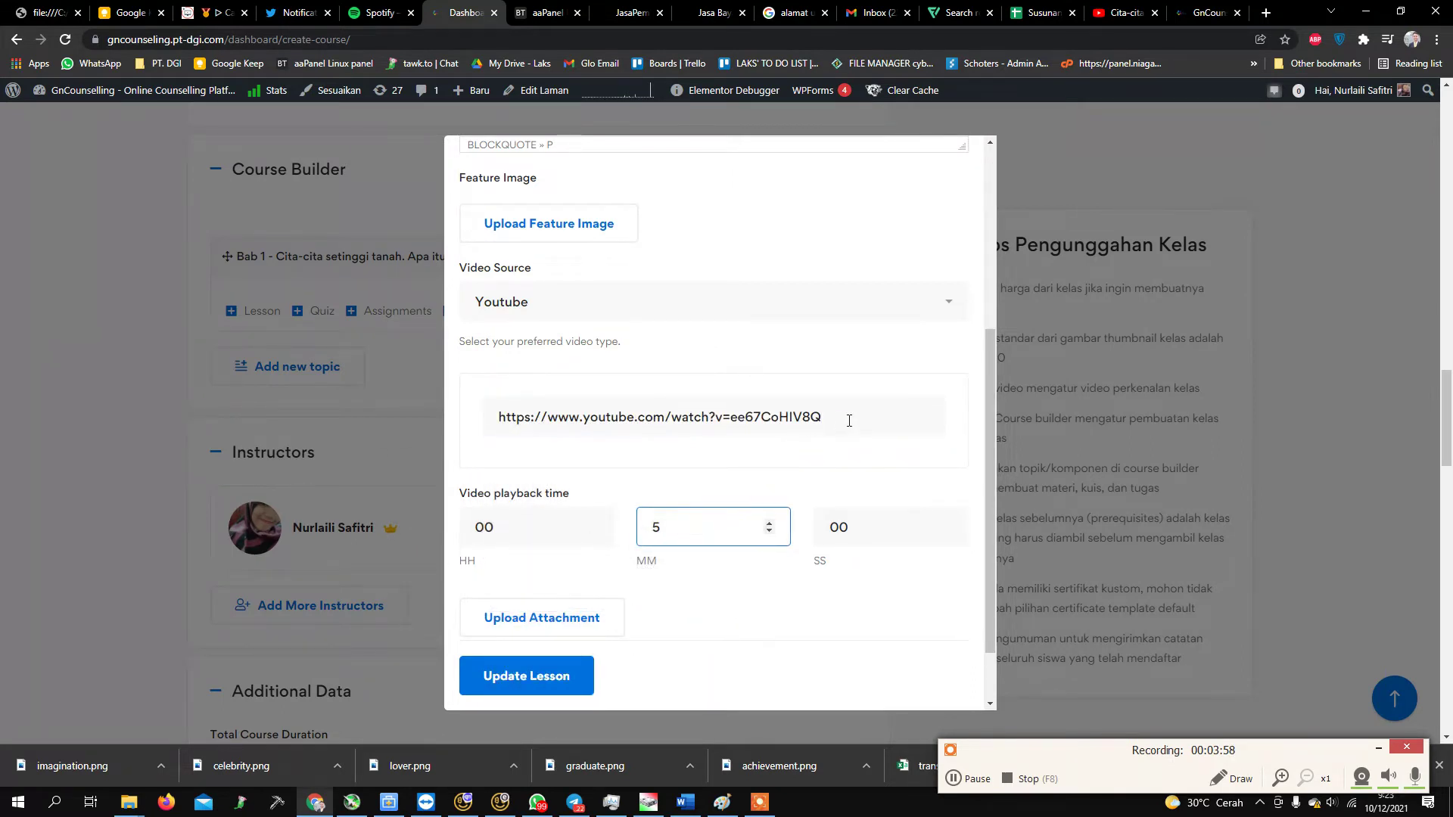
Check the URL against the YouTube tab and save the lesson with Update Lesson.
{"action": "left_click_drag", "start_coordinate": [850, 421], "coordinate": [460, 406]}
{"action": "key", "text": "ctrl+c"}
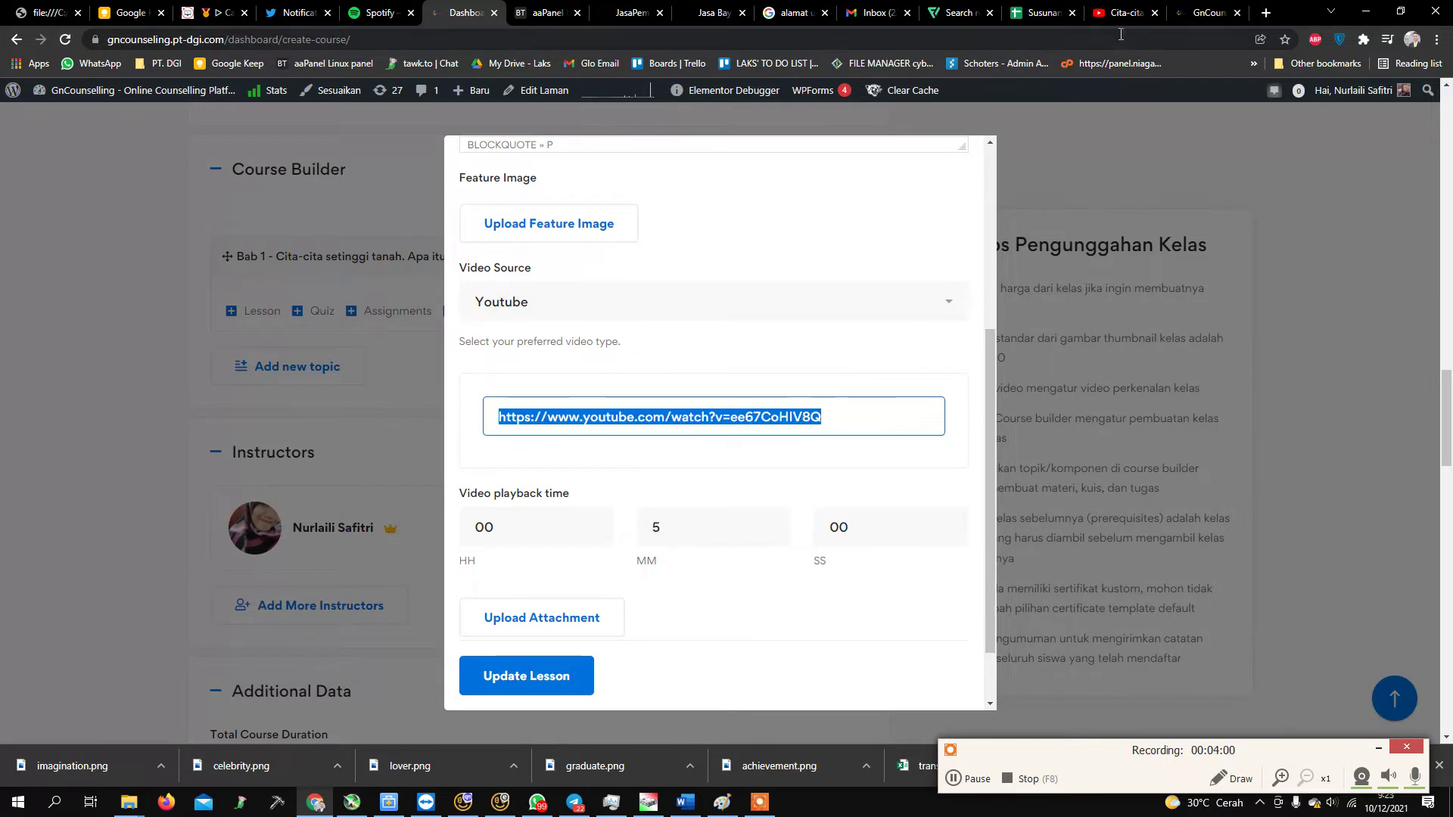
{"action": "left_click", "coordinate": [1124, 12]}
{"action": "left_click", "coordinate": [440, 9]}
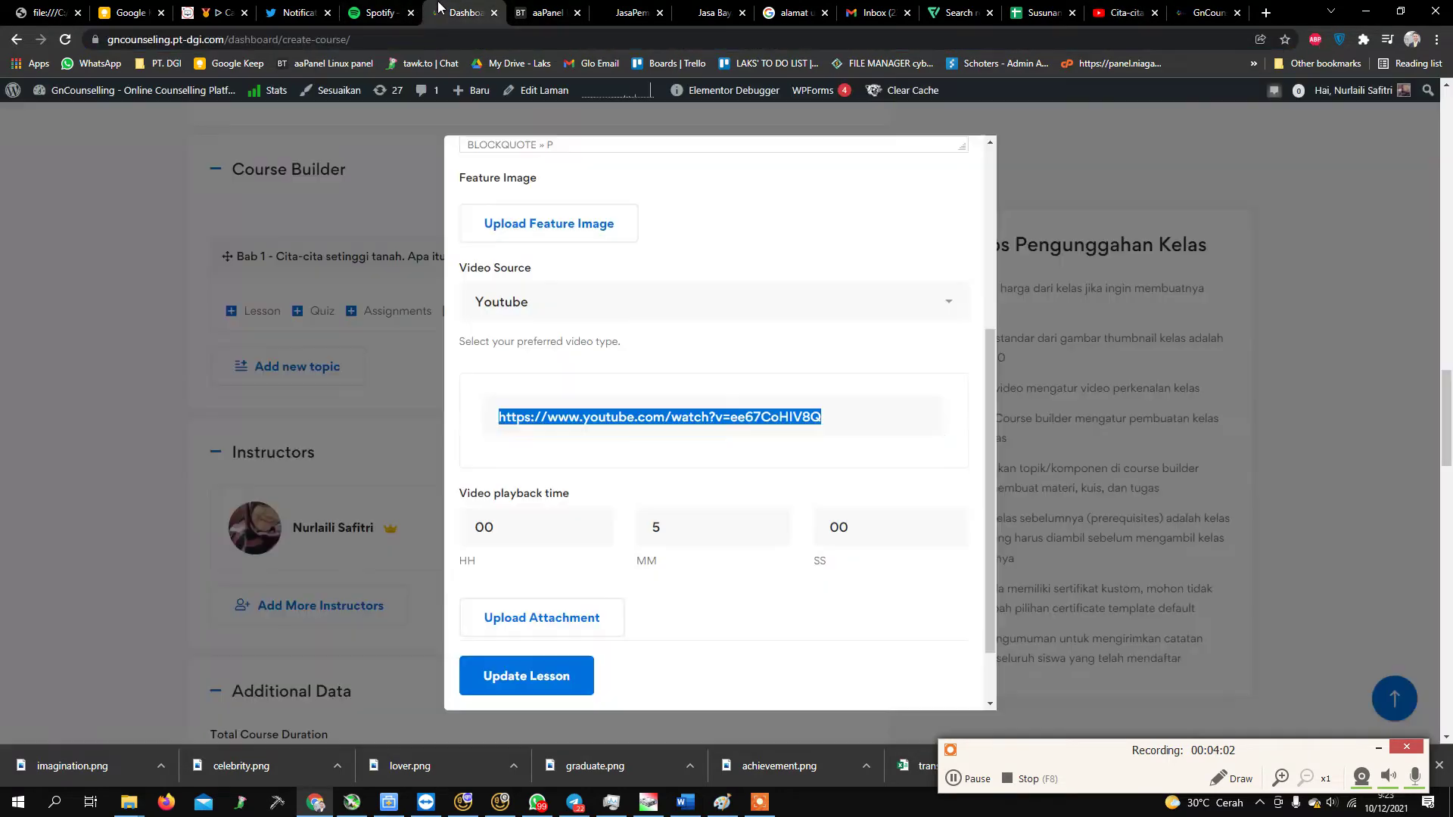
{"action": "key", "text": "ctrl+v"}
{"action": "key", "text": "ctrl+a"}
{"action": "key", "text": "ctrl+v"}
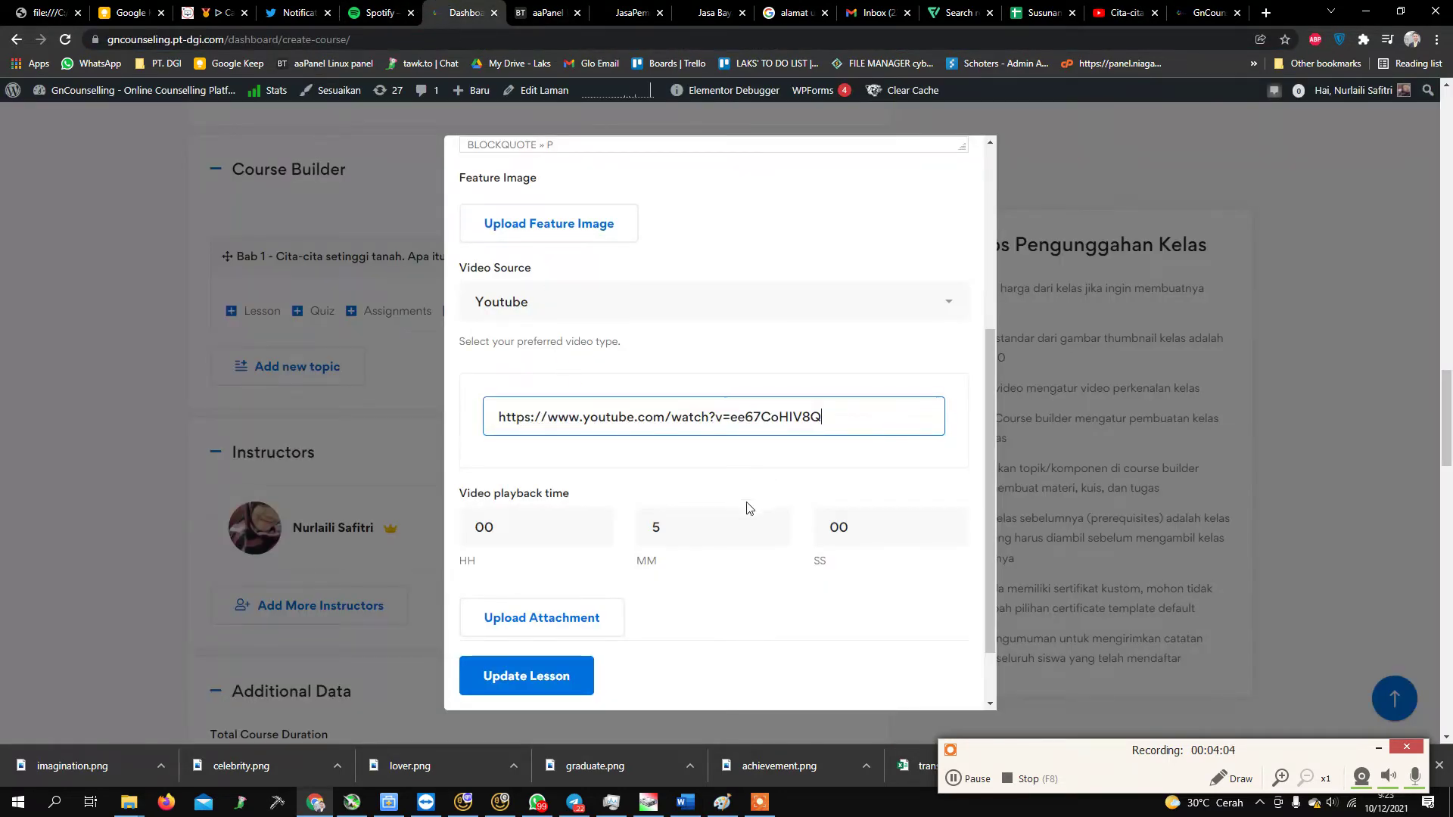
{"action": "scroll", "coordinate": [747, 508], "scroll_direction": "down", "scroll_amount": 1}
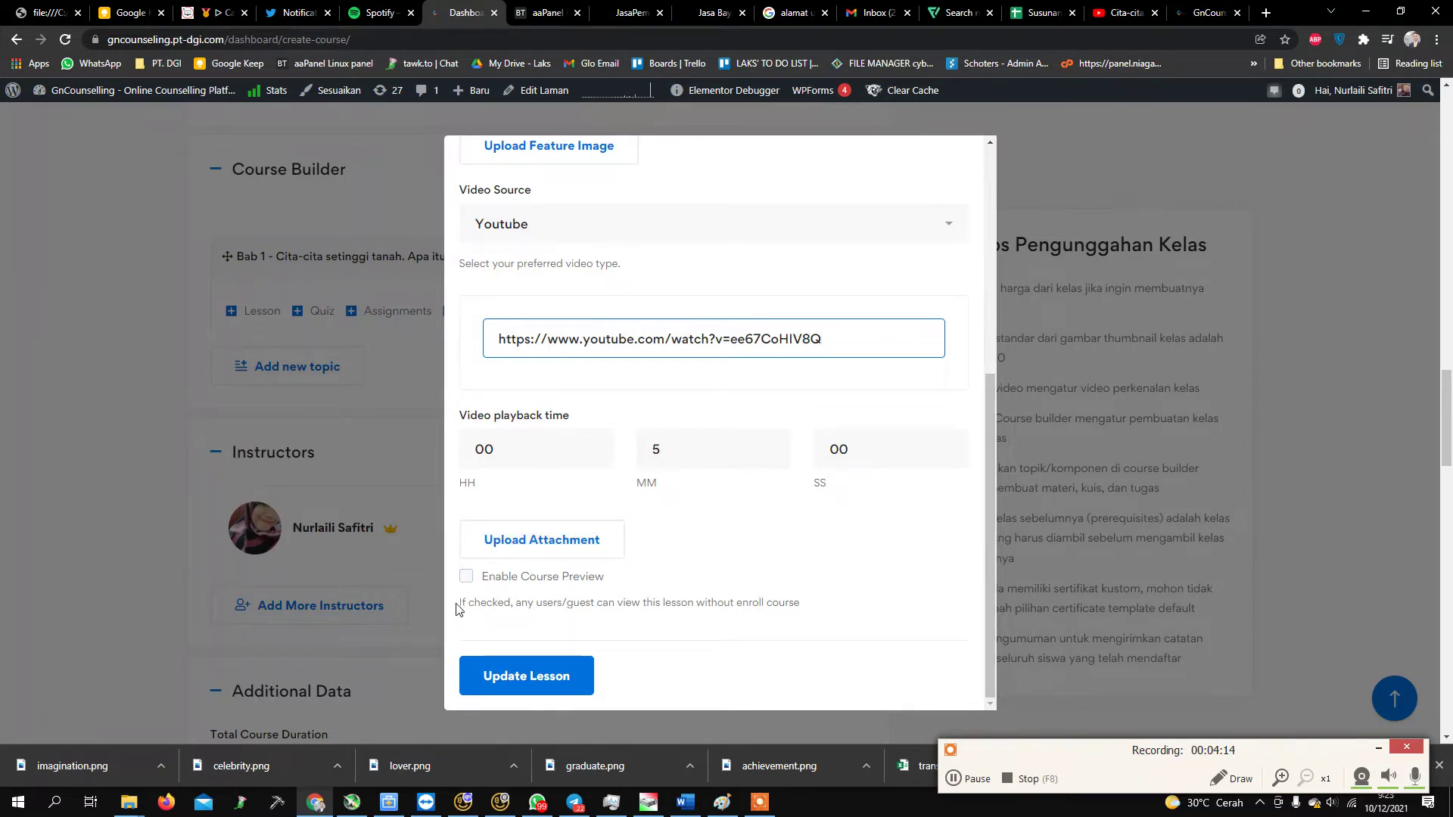
{"action": "left_click_drag", "start_coordinate": [456, 609], "coordinate": [796, 597]}
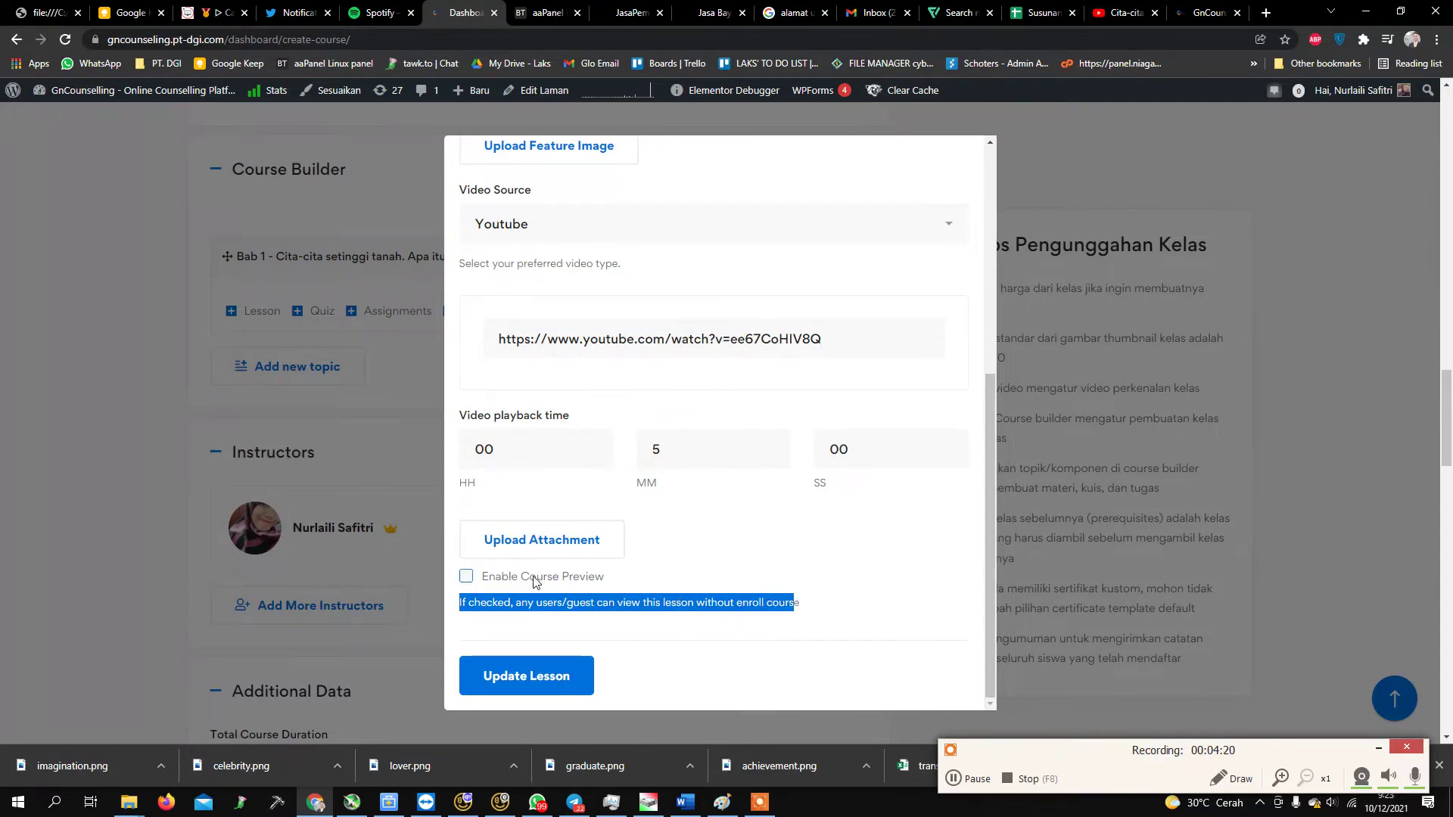
{"action": "left_click", "coordinate": [557, 677]}
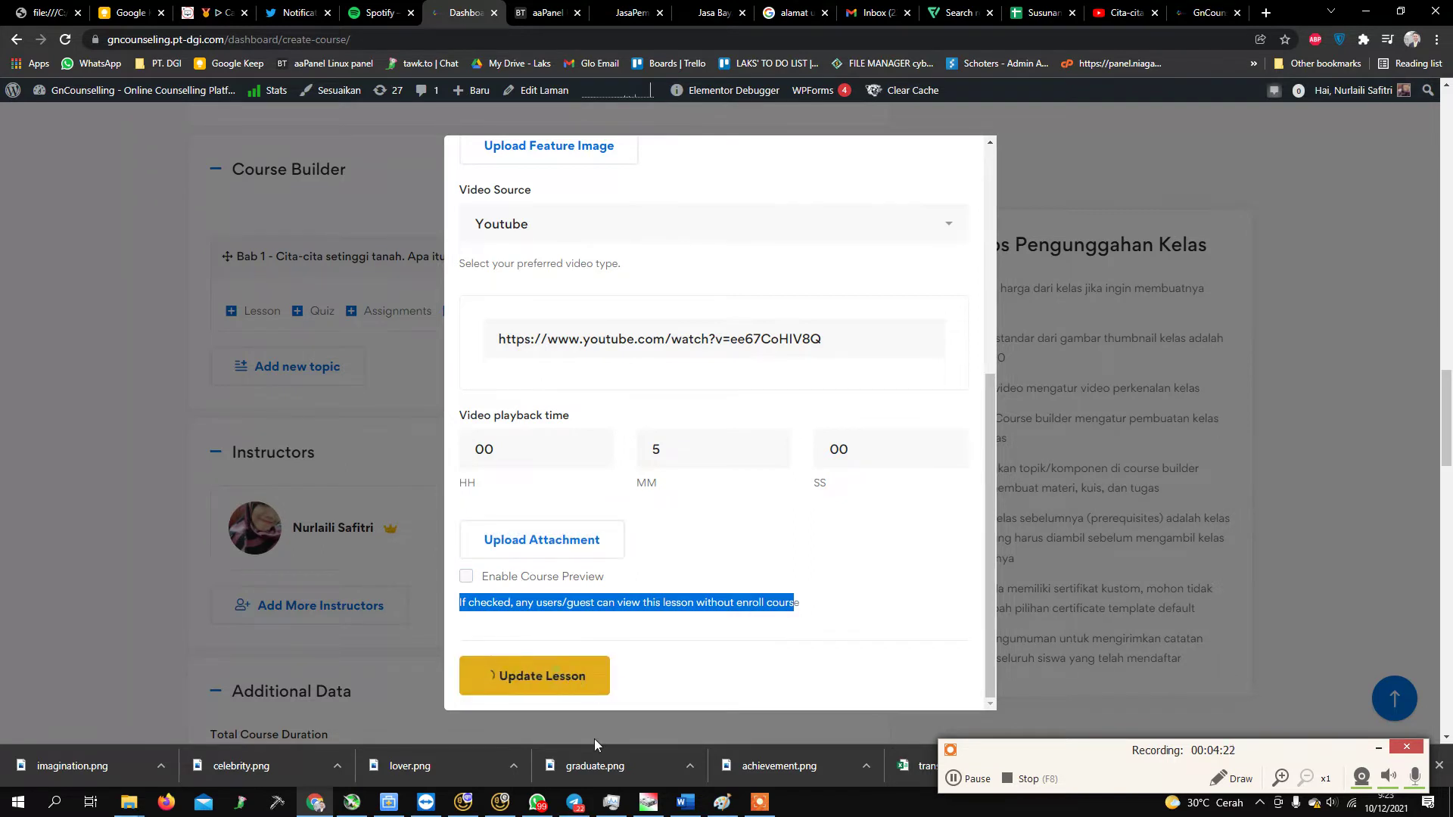
{"action": "mouse_move", "coordinate": [611, 809]}
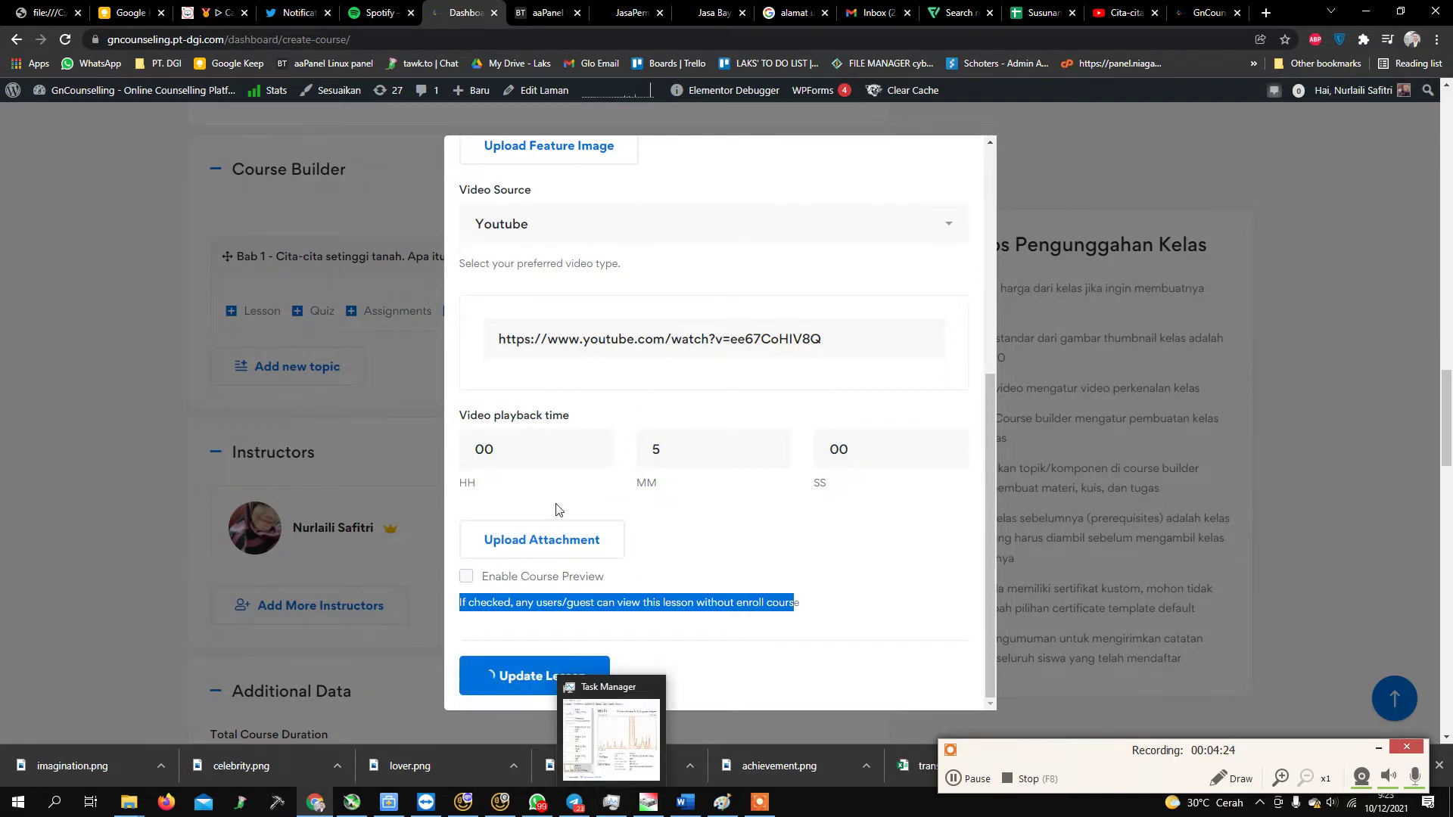
{"action": "scroll", "coordinate": [550, 513], "scroll_direction": "down", "scroll_amount": 5}
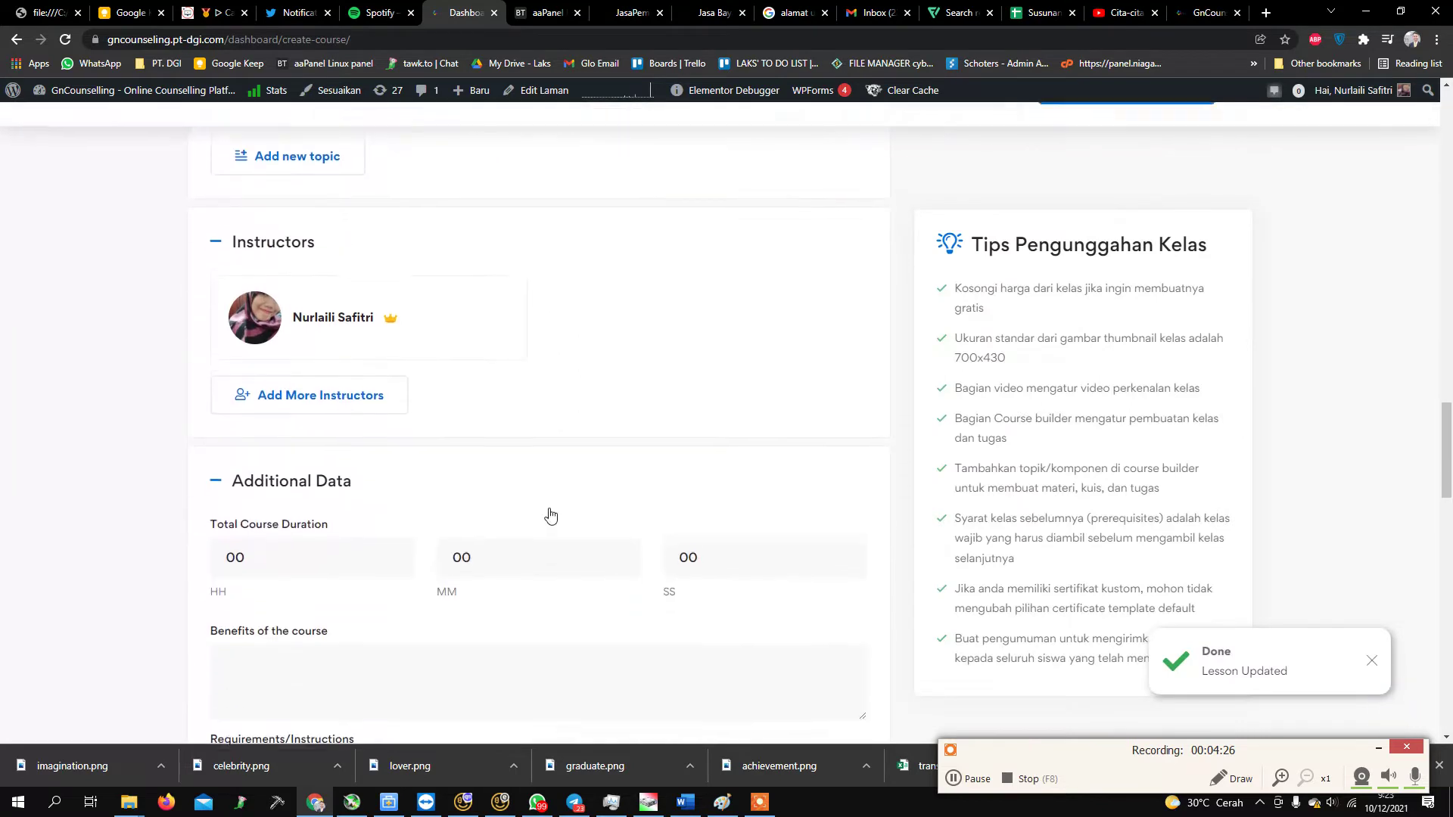
Set the total course duration to 10 minutes and leave the benefits box empty.
{"action": "left_click", "coordinate": [516, 398]}
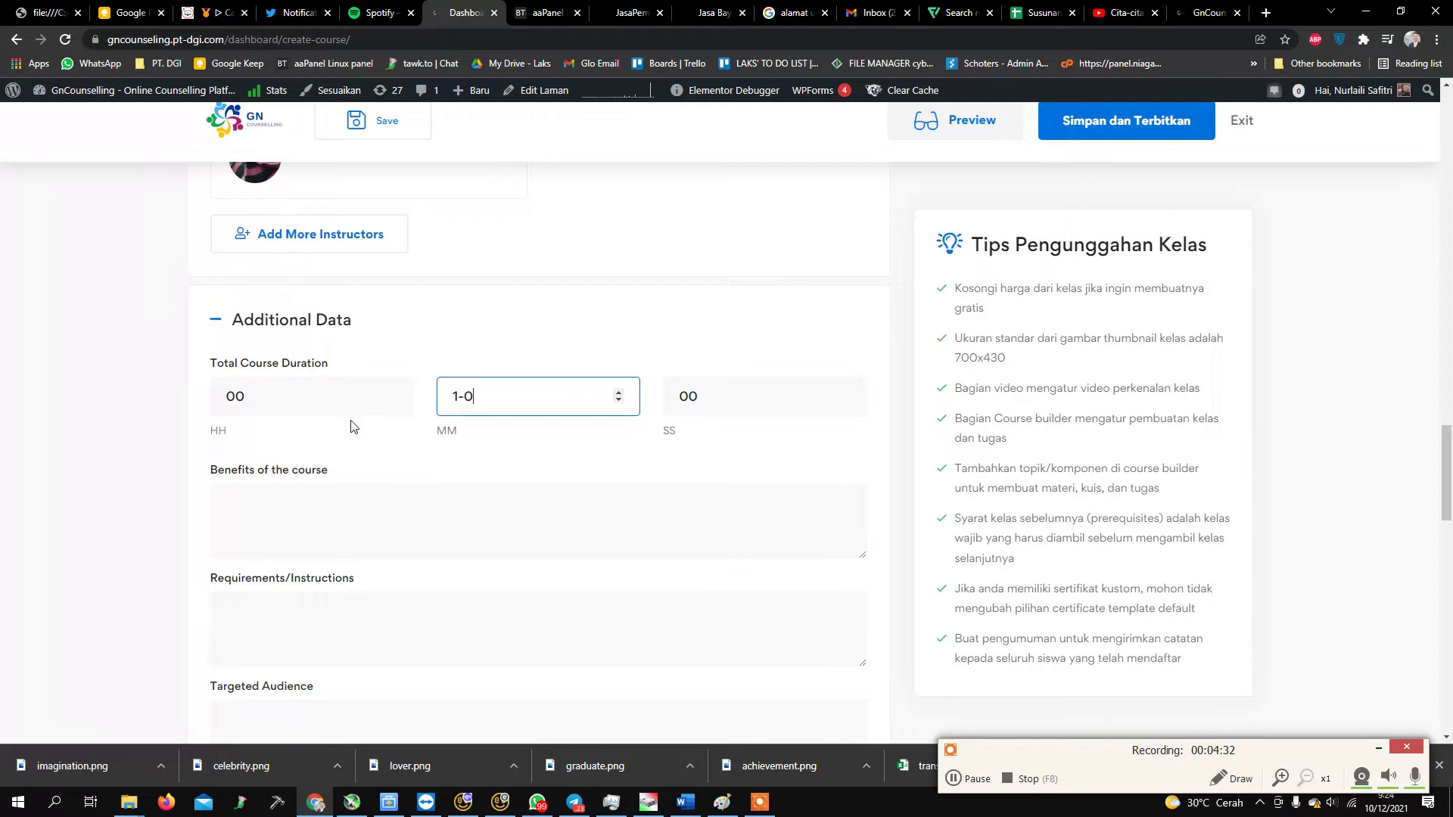
{"action": "type", "text": "10"}
{"action": "left_click", "coordinate": [231, 497]}
{"action": "triple_click", "coordinate": [348, 475]}
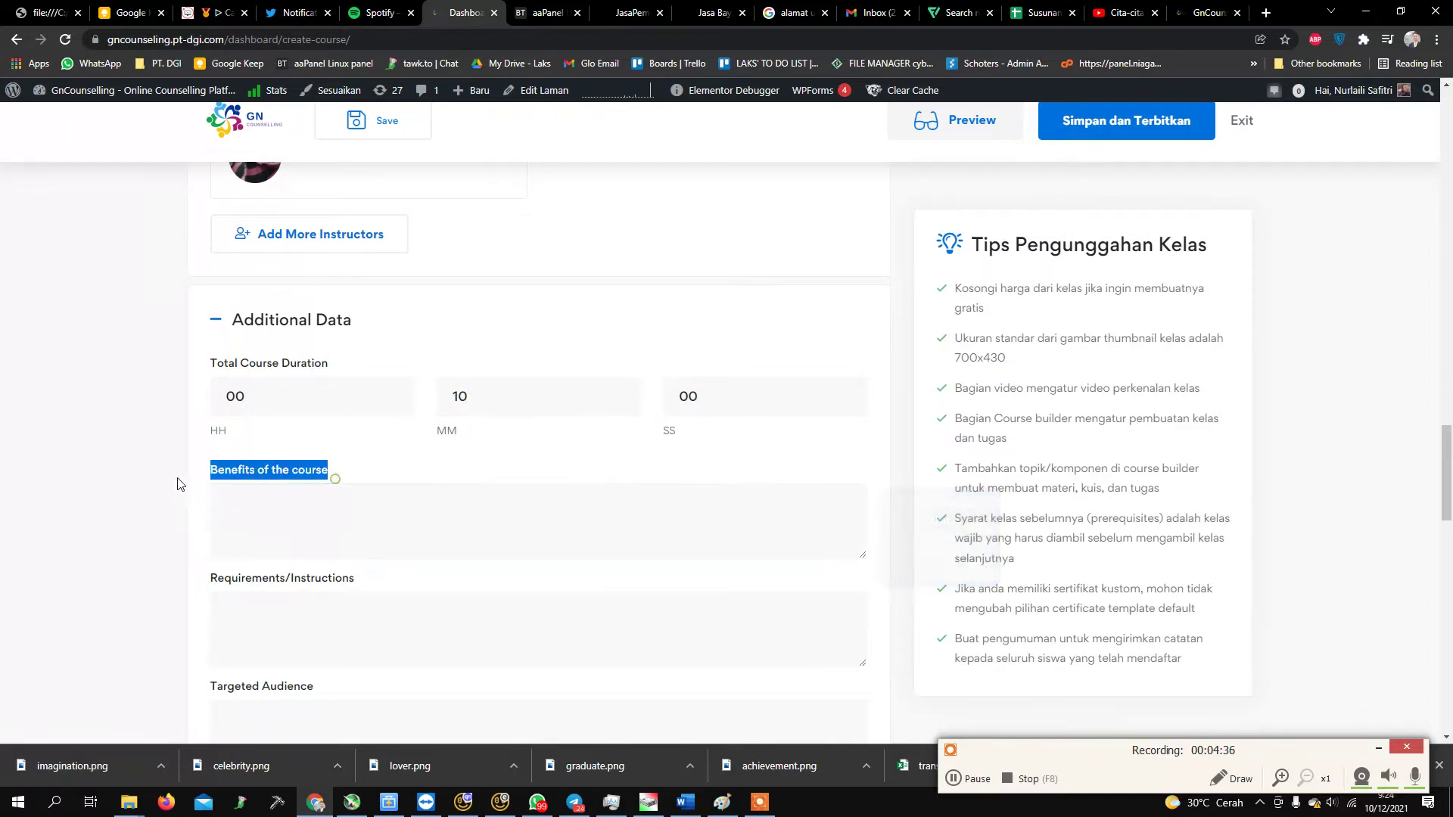
{"action": "left_click", "coordinate": [282, 548]}
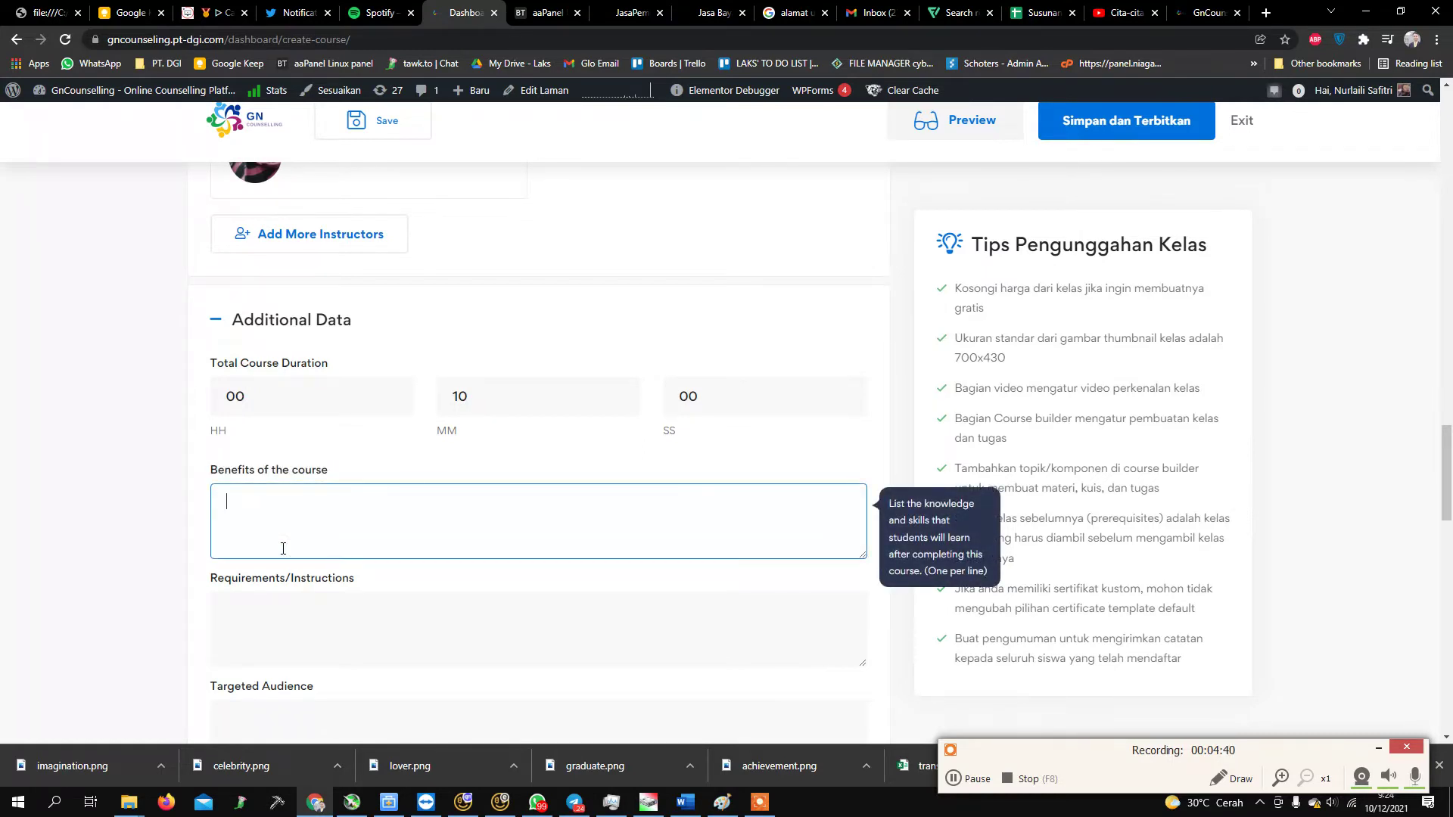
Enter 'Pelajari dulu buku mengenai ....' as the course requirements.
{"action": "left_click", "coordinate": [318, 626]}
{"action": "scroll", "coordinate": [318, 633], "scroll_direction": "down", "scroll_amount": 3}
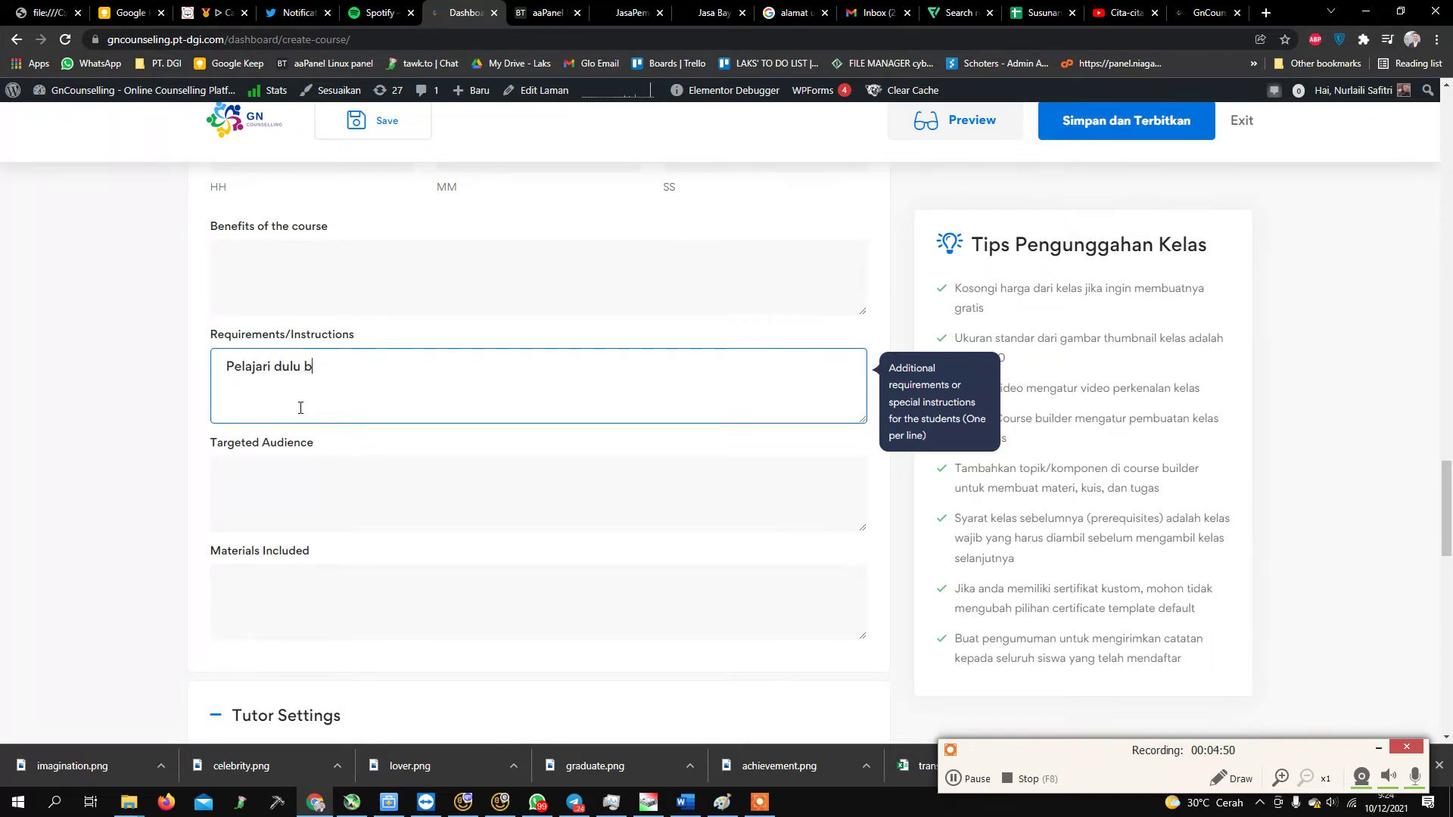
{"action": "type", "text": "Pelajari dulu buku meneenai ...."}
{"action": "key", "text": "ctrl+a"}
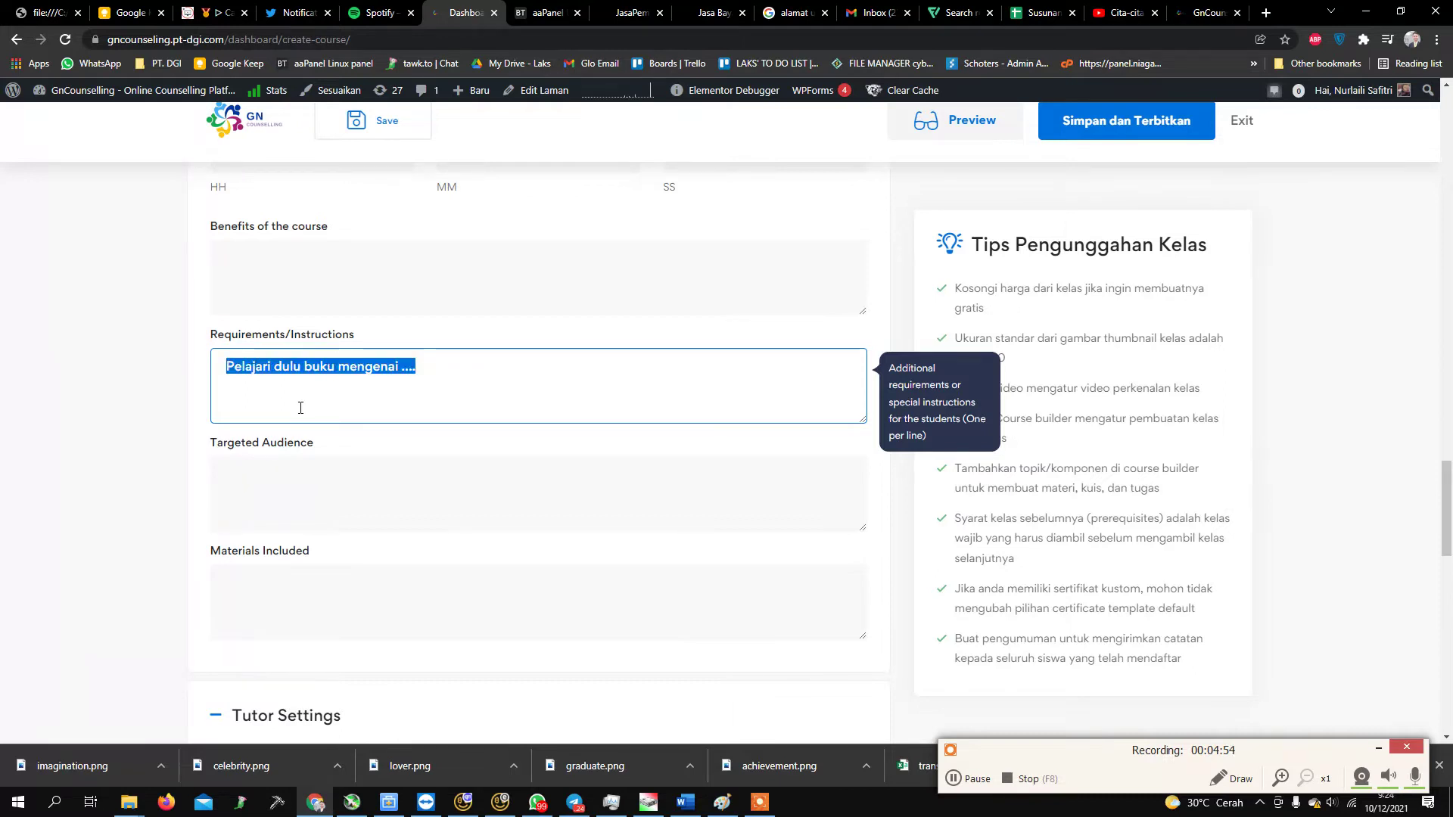
Leave the Targeted Audience and Materials Included fields empty.
{"action": "left_click", "coordinate": [309, 482]}
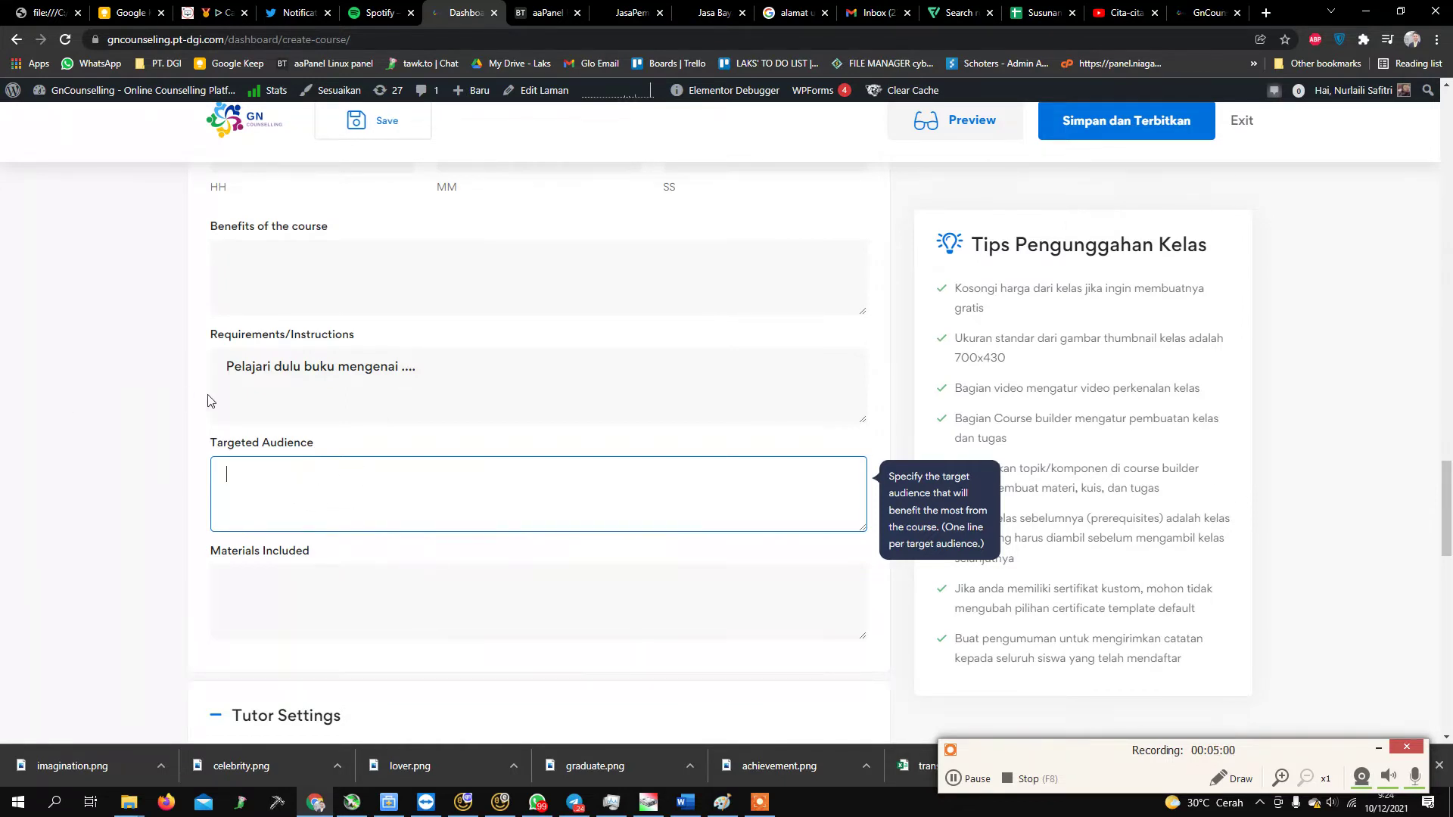
{"action": "left_click", "coordinate": [289, 575]}
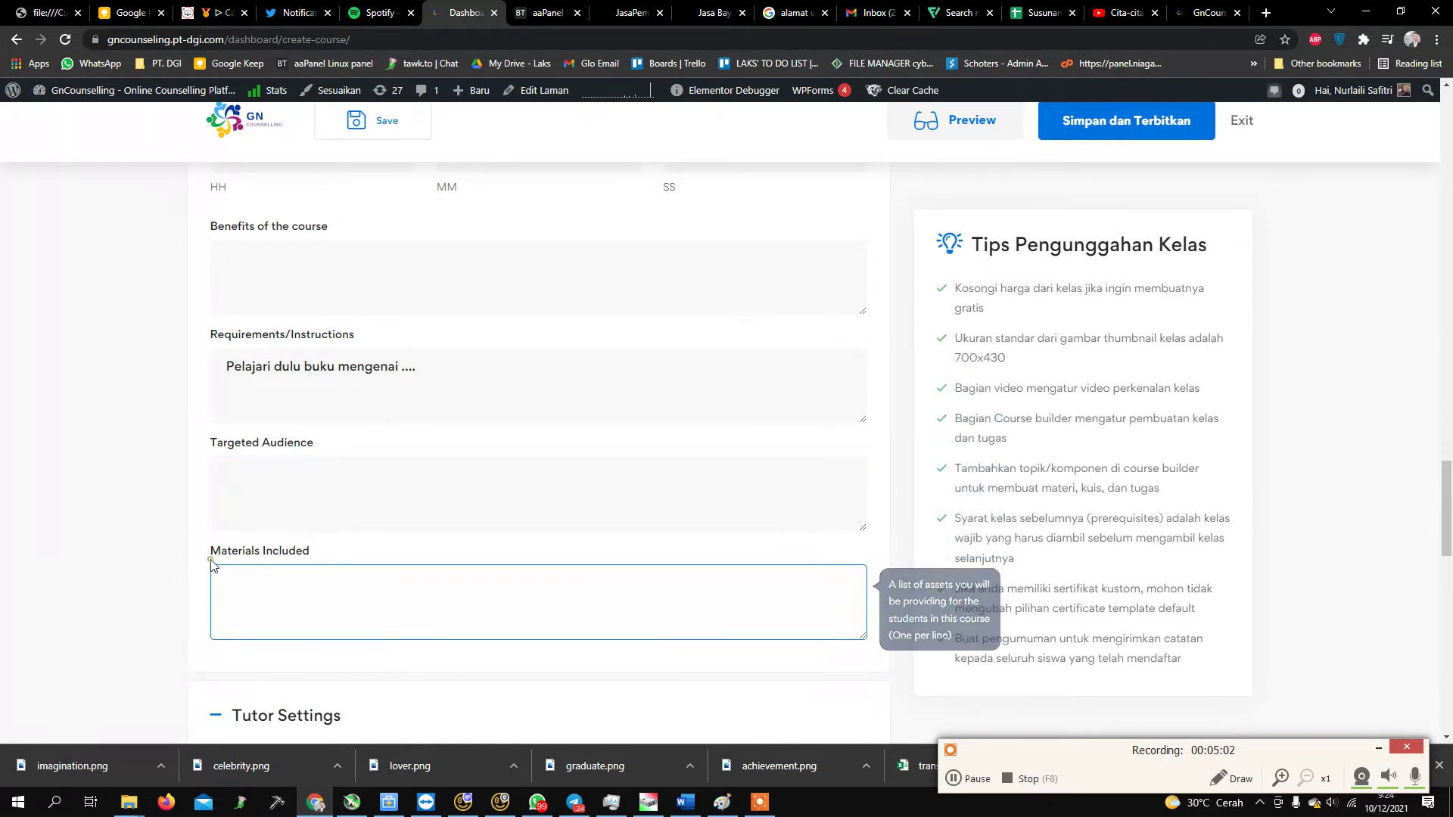
{"action": "left_click_drag", "start_coordinate": [212, 551], "coordinate": [311, 554]}
{"action": "left_click", "coordinate": [295, 603]}
{"action": "scroll", "coordinate": [356, 643], "scroll_direction": "down", "scroll_amount": 3}
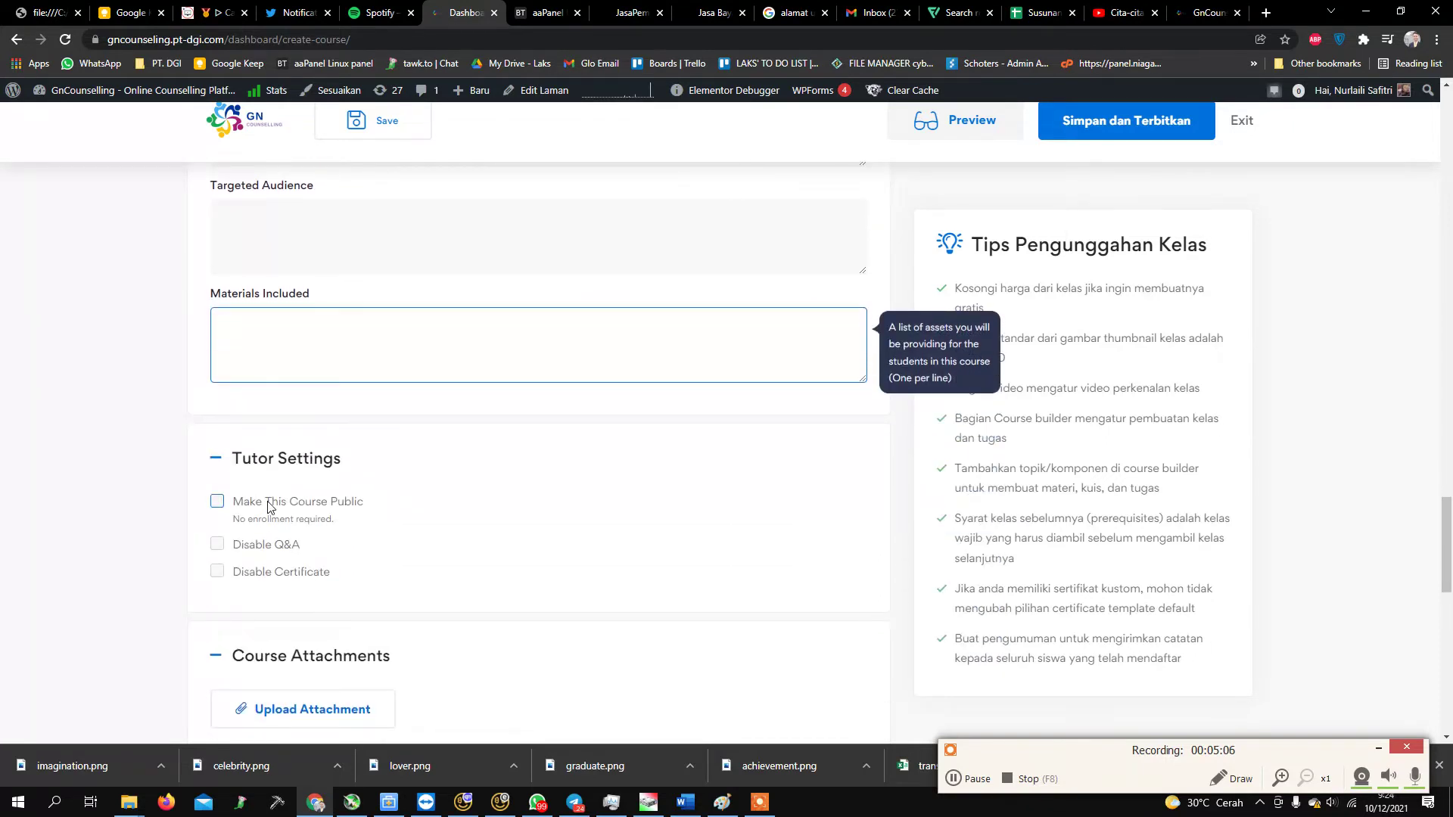
Tick 'Make This Course Public' and 'Disable Certificate' in Tutor Settings.
{"action": "left_click", "coordinate": [268, 504]}
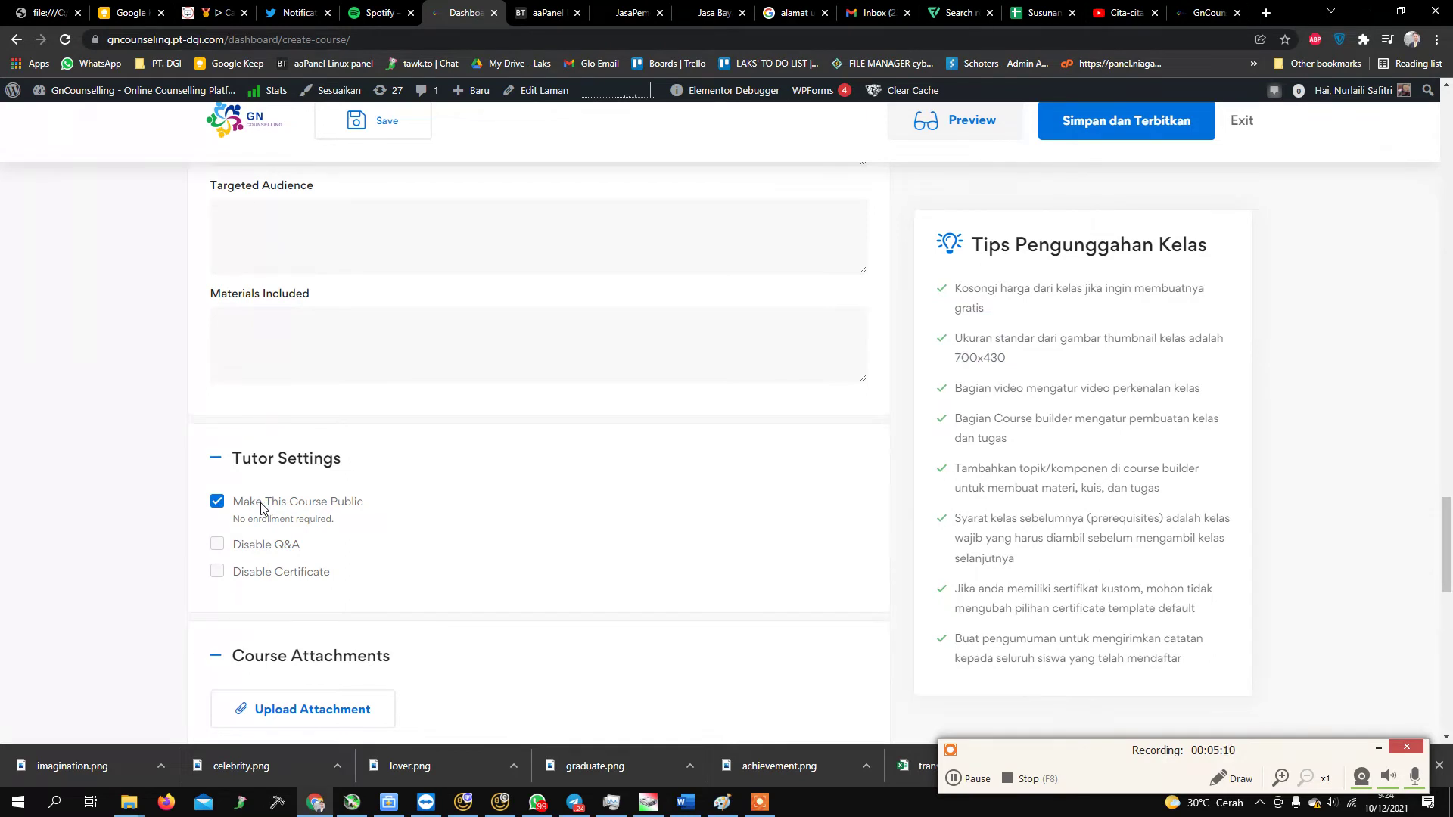
{"action": "left_click", "coordinate": [266, 578]}
{"action": "scroll", "coordinate": [382, 580], "scroll_direction": "down", "scroll_amount": 8}
{"action": "scroll", "coordinate": [383, 575], "scroll_direction": "up", "scroll_amount": 3}
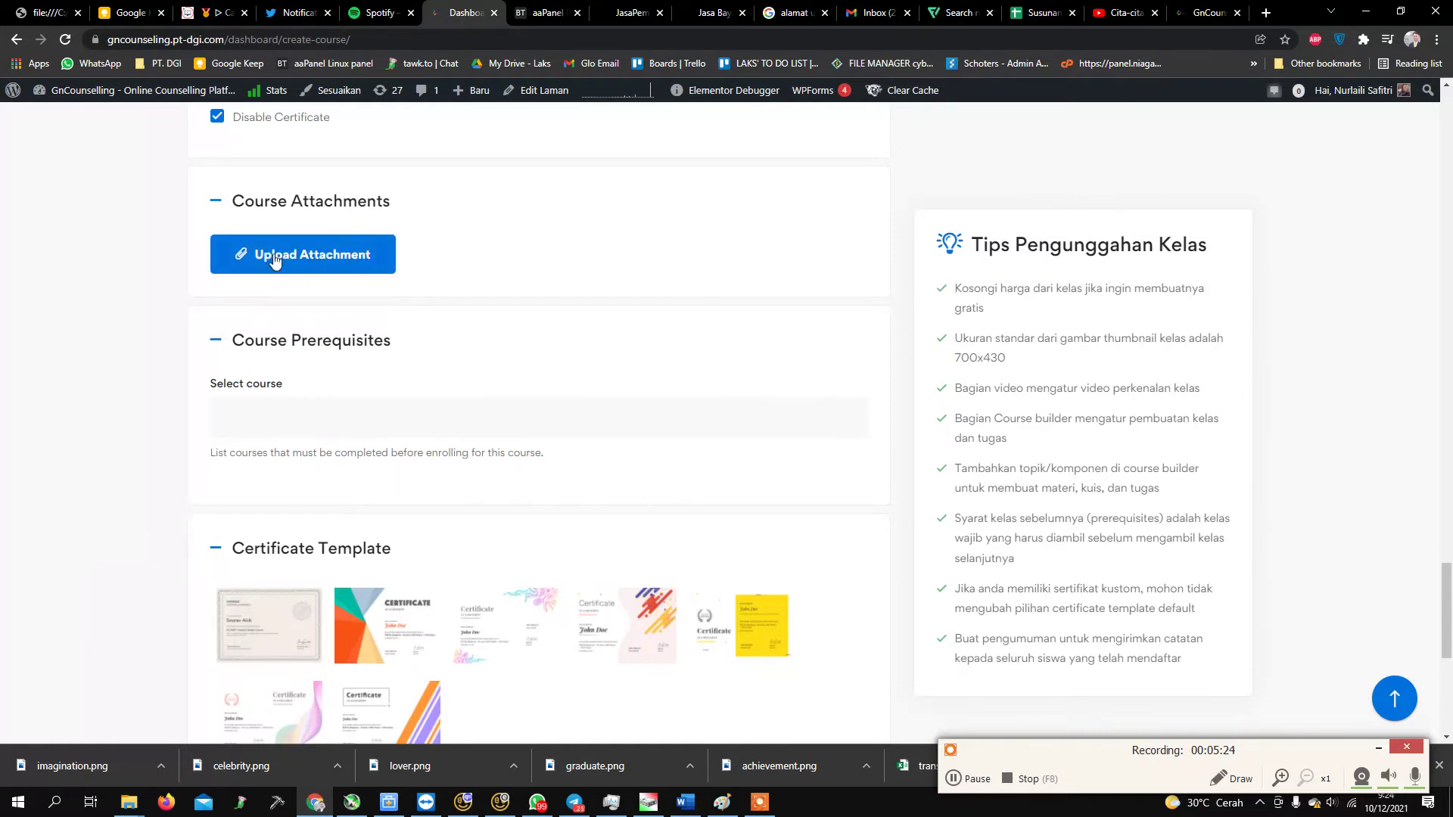
Leave the course prerequisite empty, closing the prerequisite course list without choosing any course.
{"action": "left_click", "coordinate": [361, 410]}
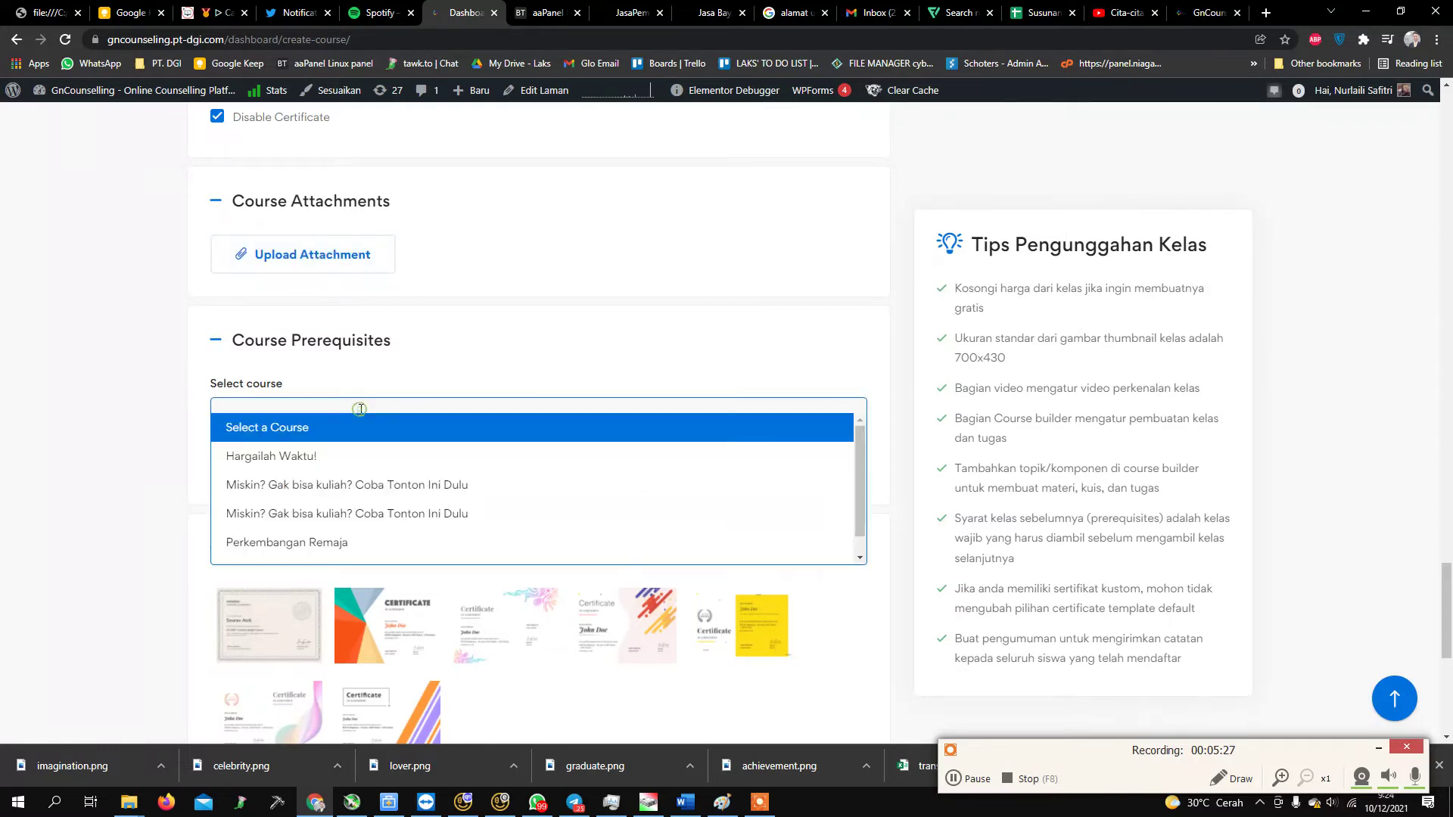
{"action": "left_click", "coordinate": [288, 359]}
{"action": "left_click_drag", "start_coordinate": [288, 358], "coordinate": [278, 422]}
{"action": "left_click", "coordinate": [281, 424]}
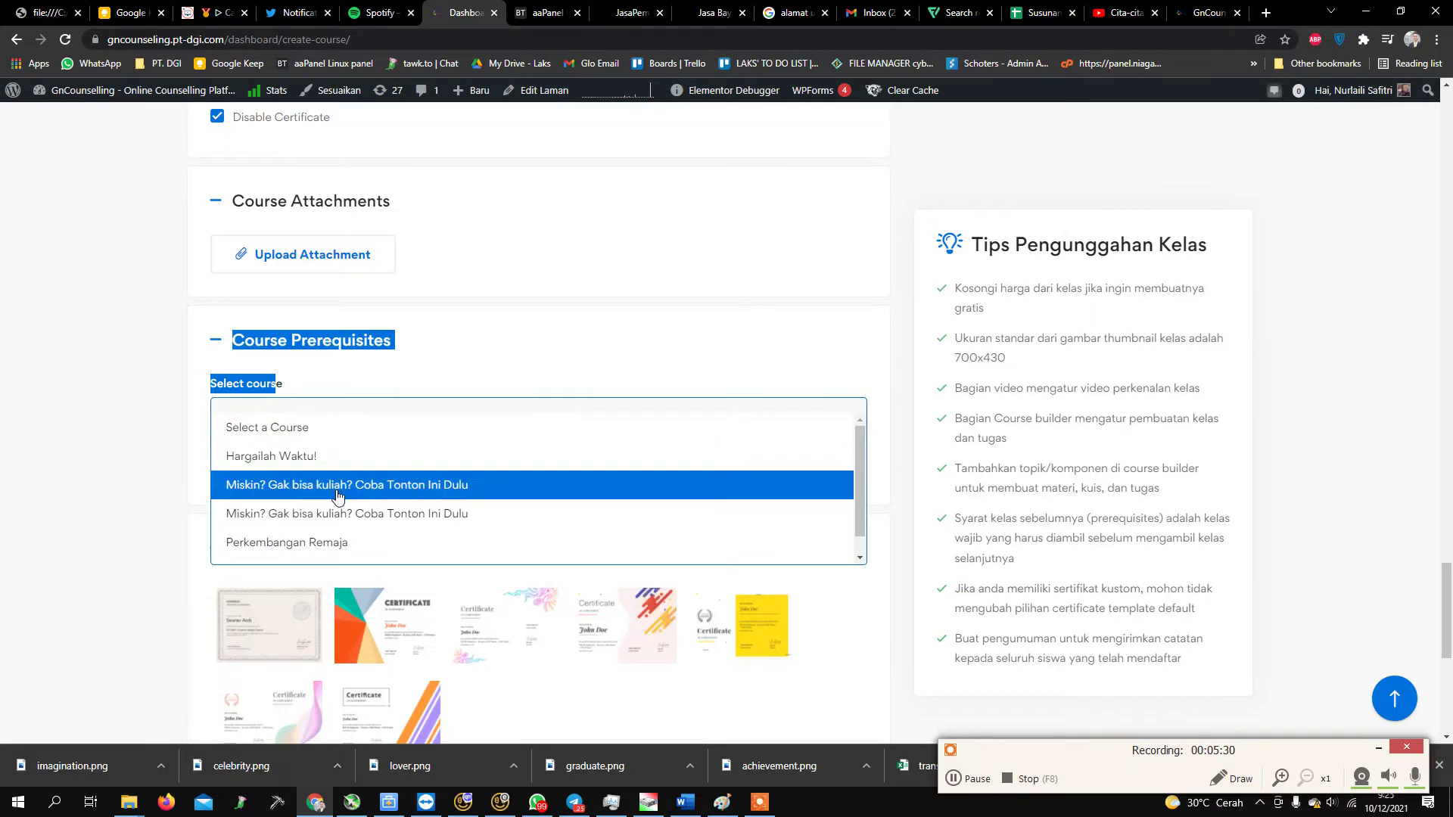
{"action": "scroll", "coordinate": [383, 535], "scroll_direction": "down", "scroll_amount": 2}
{"action": "left_click", "coordinate": [132, 427]}
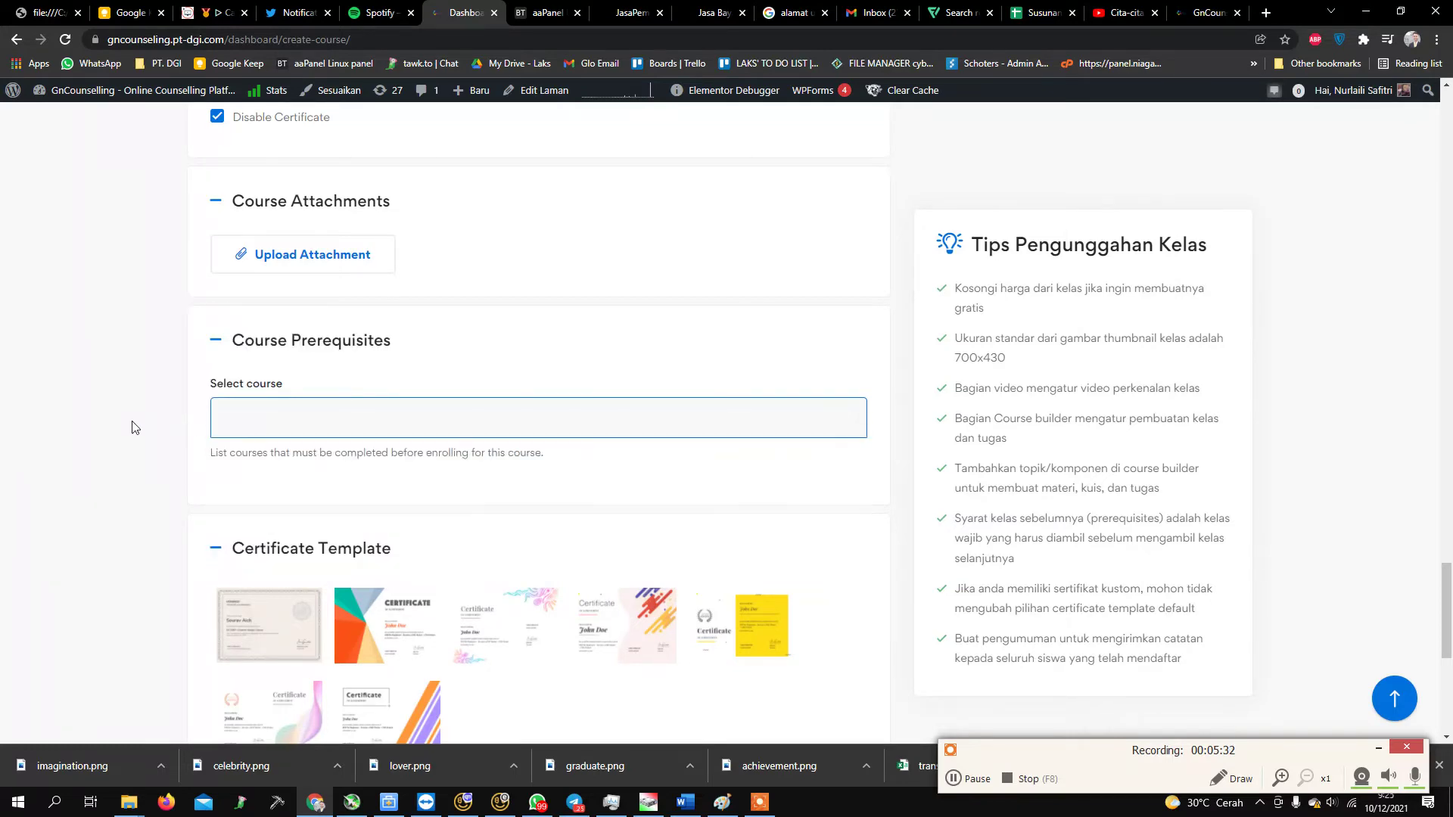
{"action": "scroll", "coordinate": [373, 237], "scroll_direction": "up", "scroll_amount": 20}
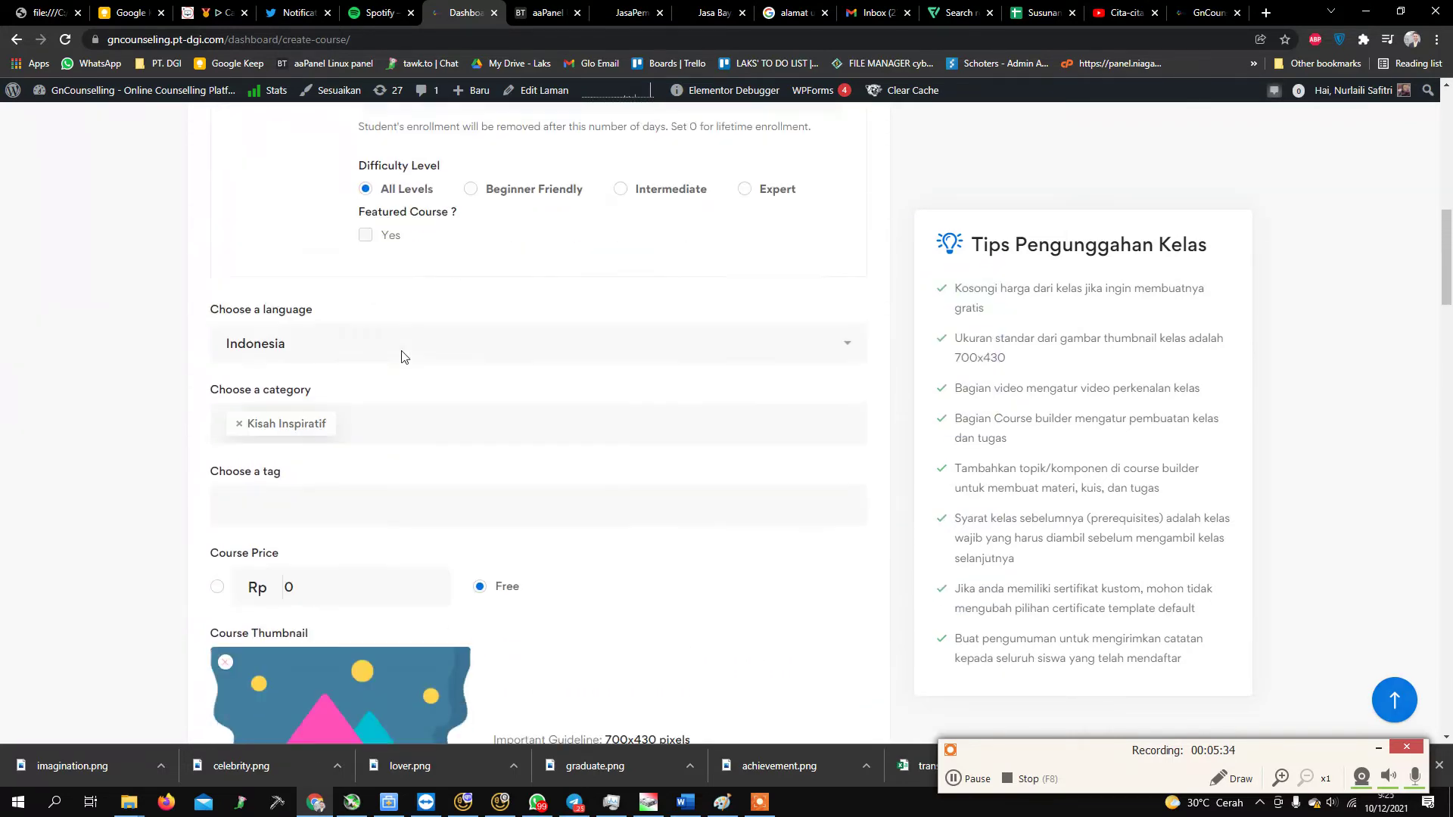
{"action": "scroll", "coordinate": [402, 357], "scroll_direction": "down", "scroll_amount": 20}
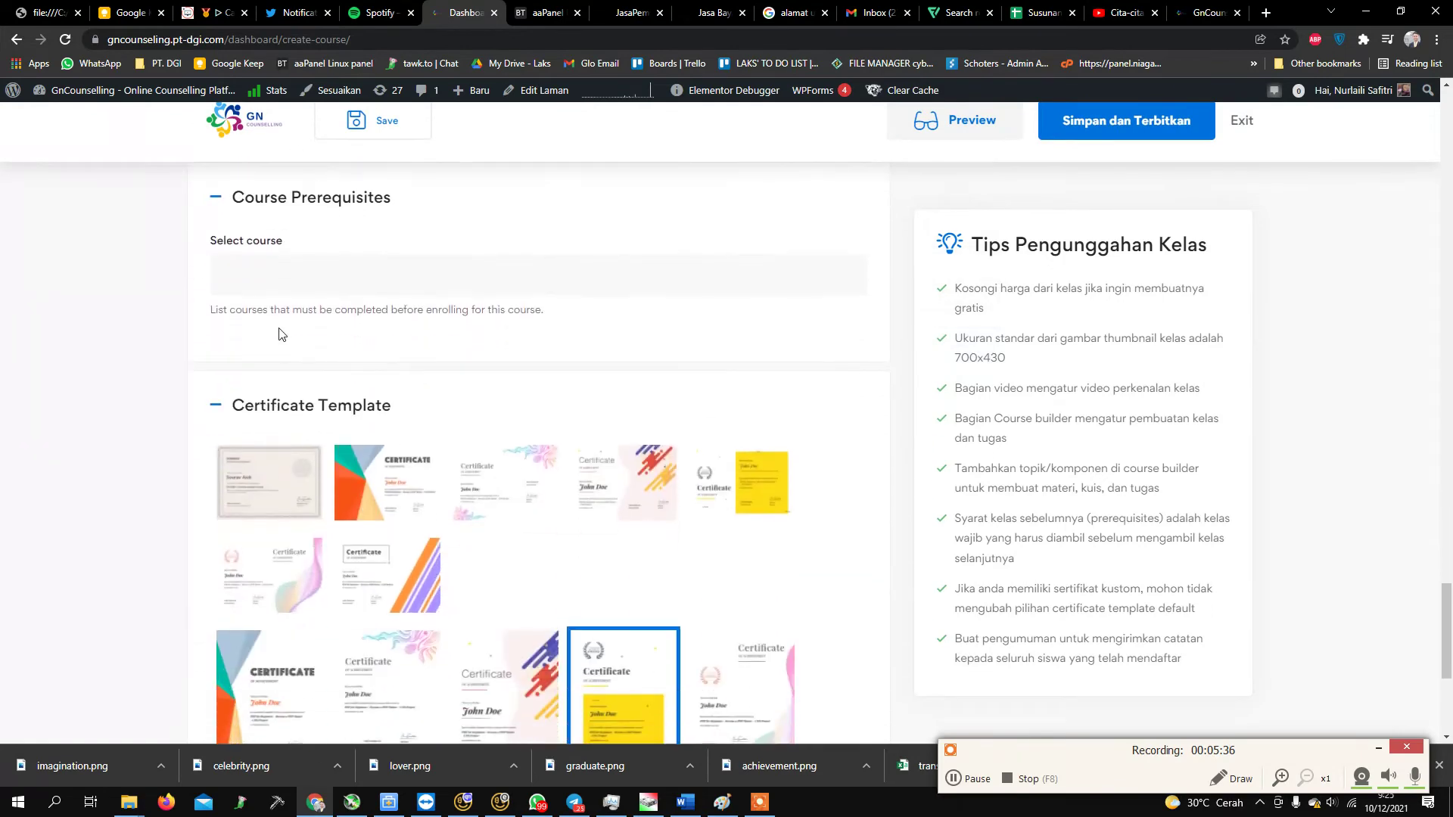
{"action": "left_click", "coordinate": [279, 285]}
{"action": "left_click", "coordinate": [78, 297]}
{"action": "scroll", "coordinate": [454, 521], "scroll_direction": "down", "scroll_amount": 5}
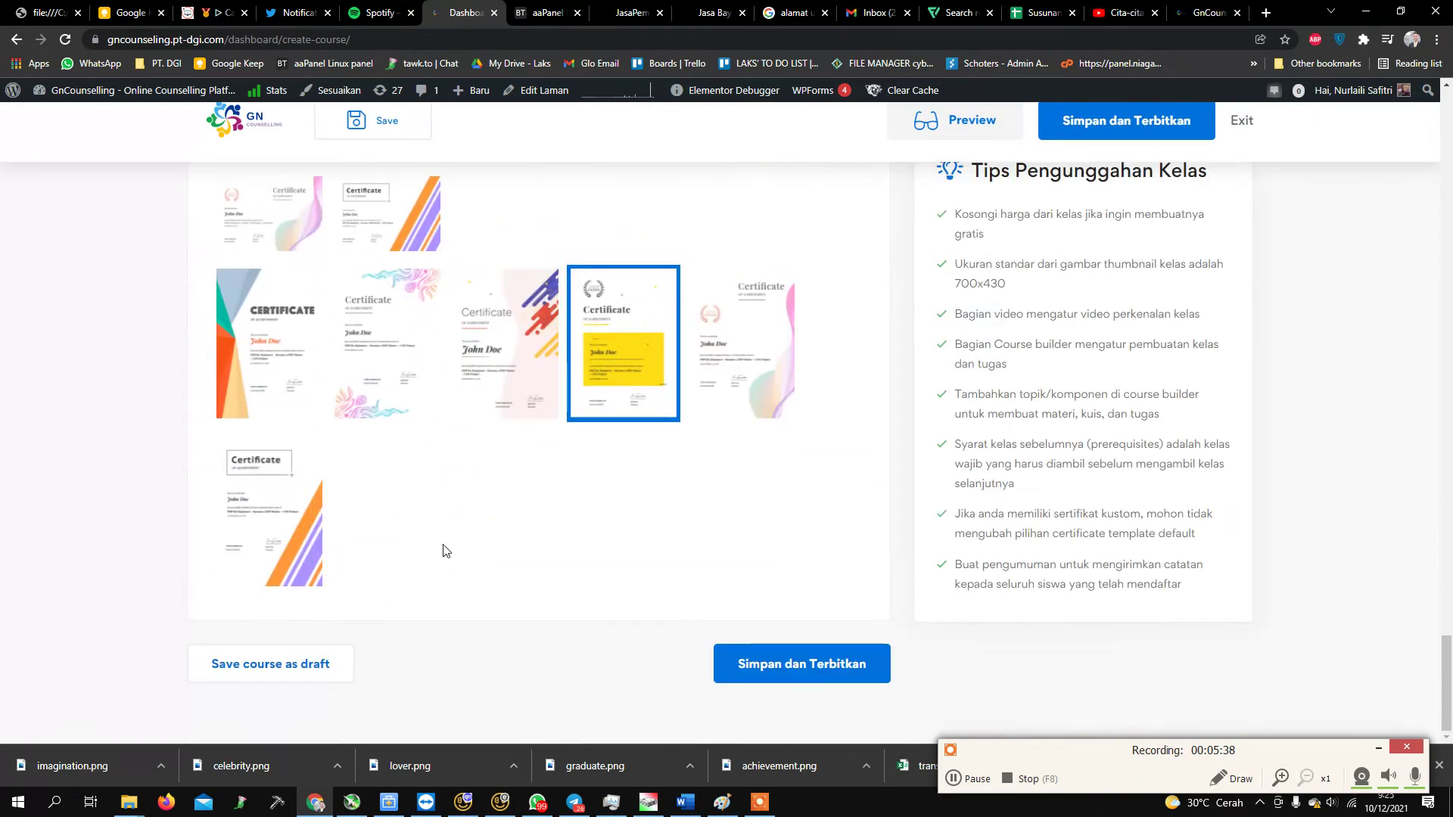
Save and publish the course with 'Simpan dan Terbitkan' and switch to the live site.
{"action": "left_click", "coordinate": [792, 667]}
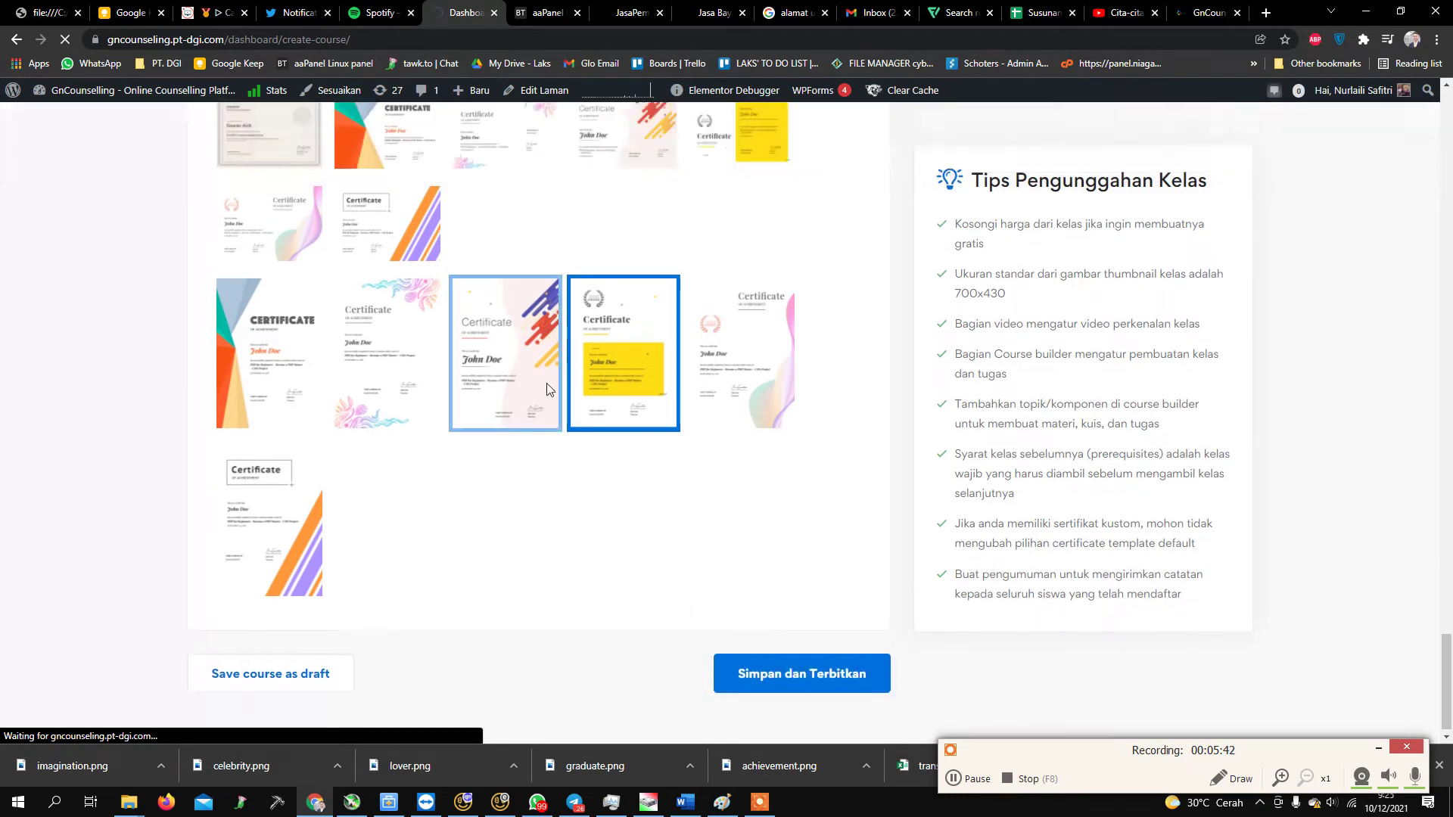
{"action": "scroll", "coordinate": [536, 383], "scroll_direction": "up", "scroll_amount": 20}
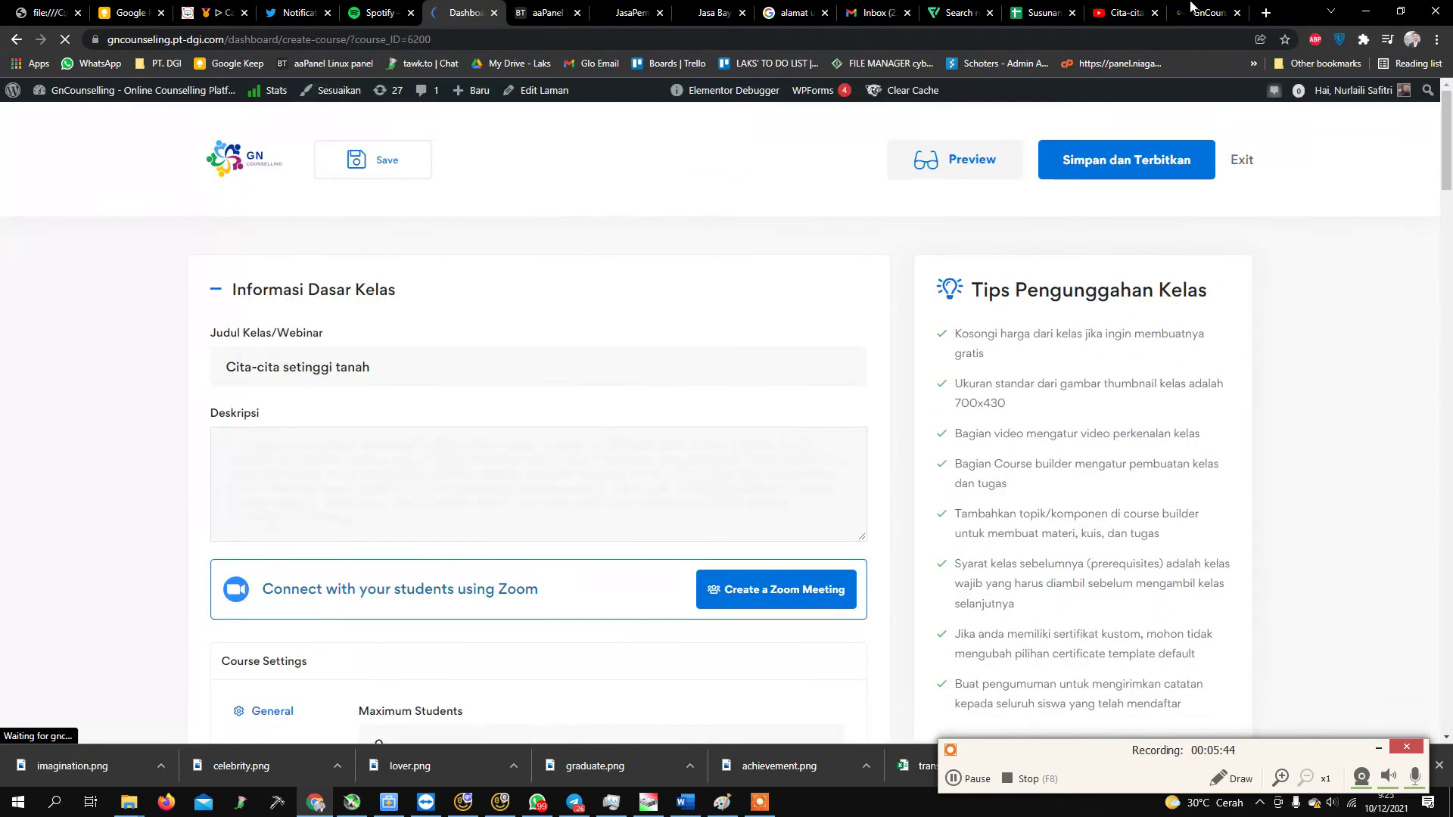
{"action": "left_click", "coordinate": [1203, 9]}
Reload the homepage, open the new 'Cita-cita setinggi tanah' course page, then return via the GN logo.
{"action": "left_click", "coordinate": [65, 39]}
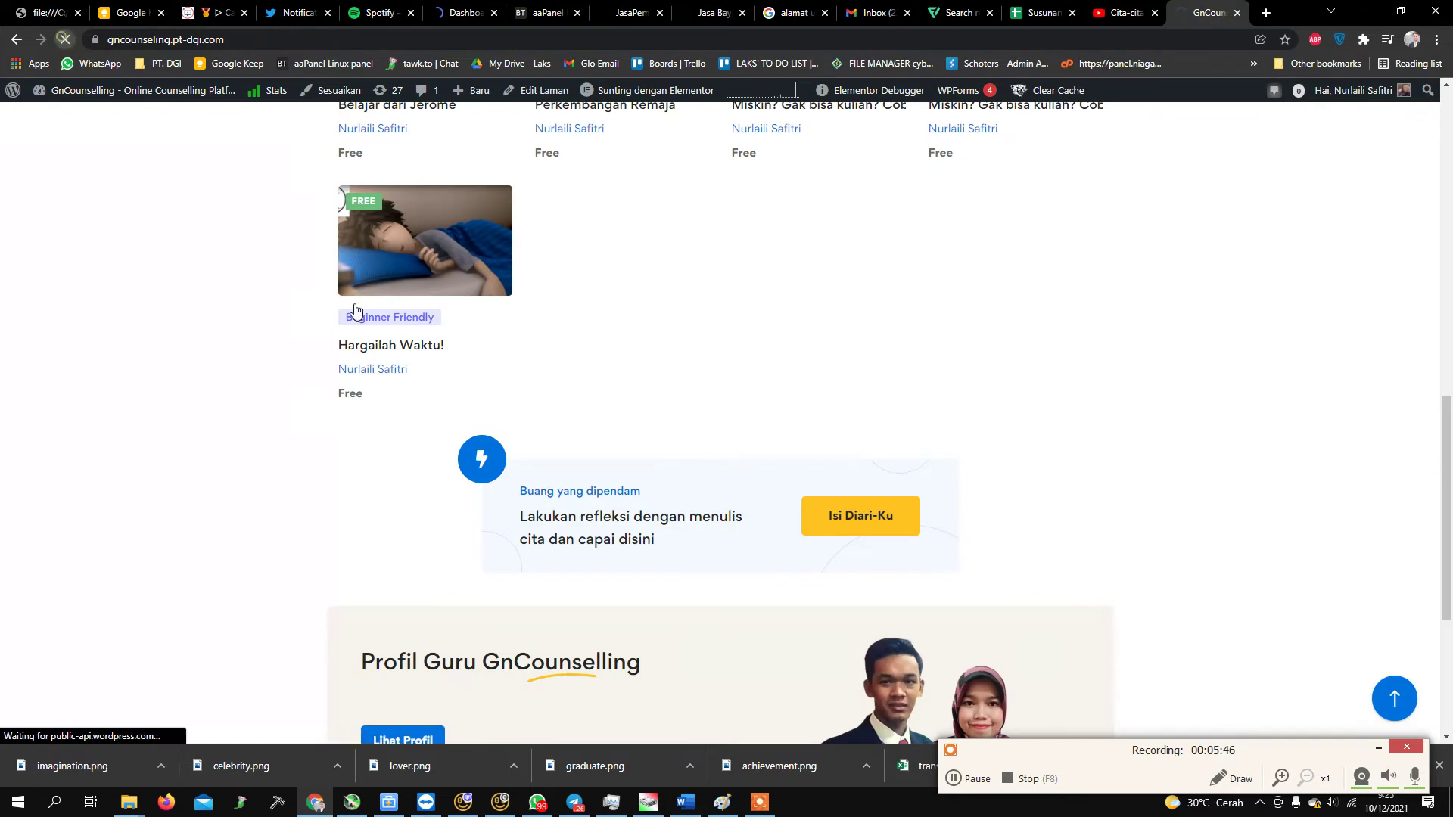
{"action": "scroll", "coordinate": [417, 362], "scroll_direction": "up", "scroll_amount": 3}
{"action": "scroll", "coordinate": [416, 356], "scroll_direction": "up", "scroll_amount": 2}
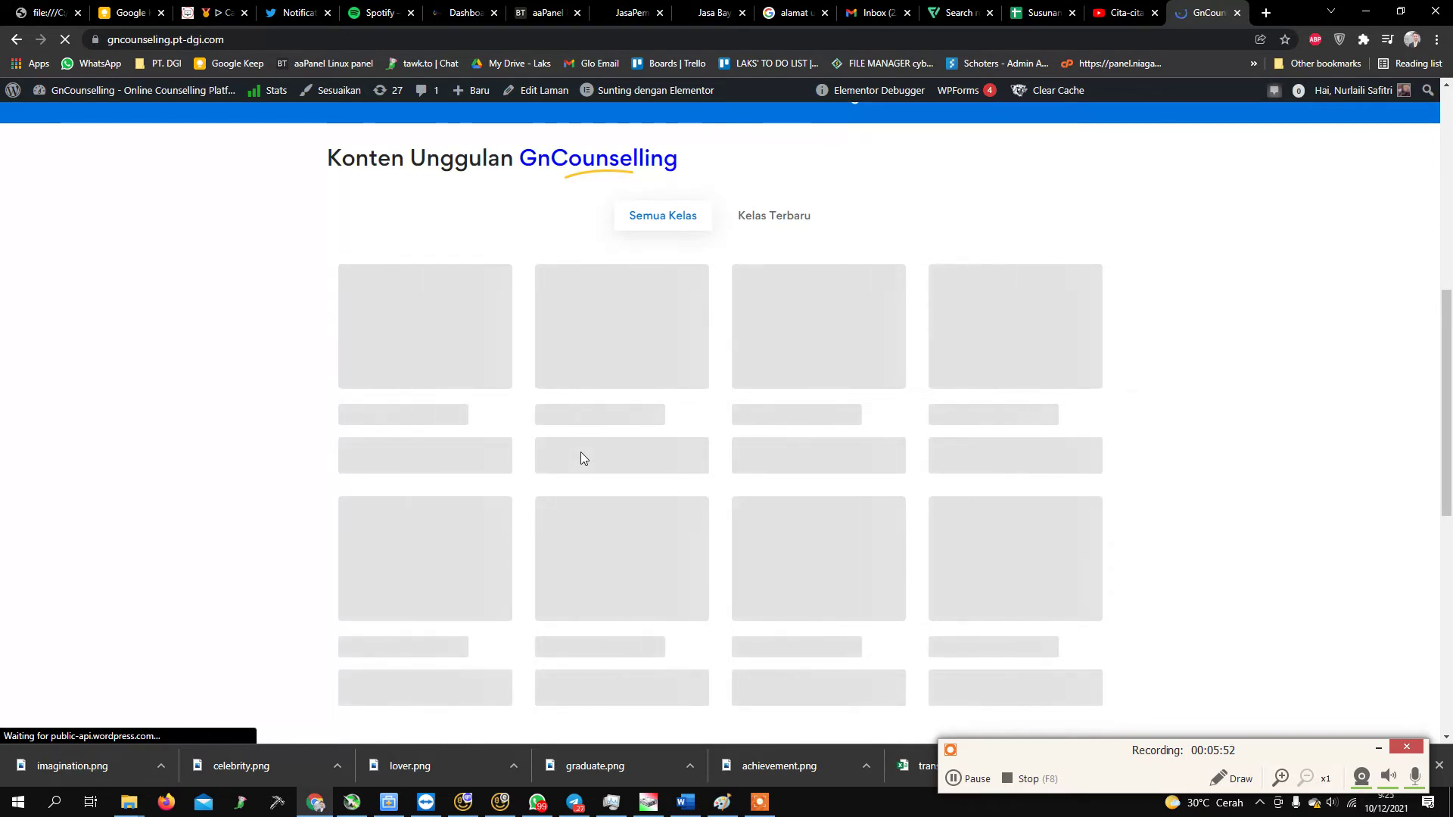
{"action": "scroll", "coordinate": [580, 454], "scroll_direction": "up", "scroll_amount": 2}
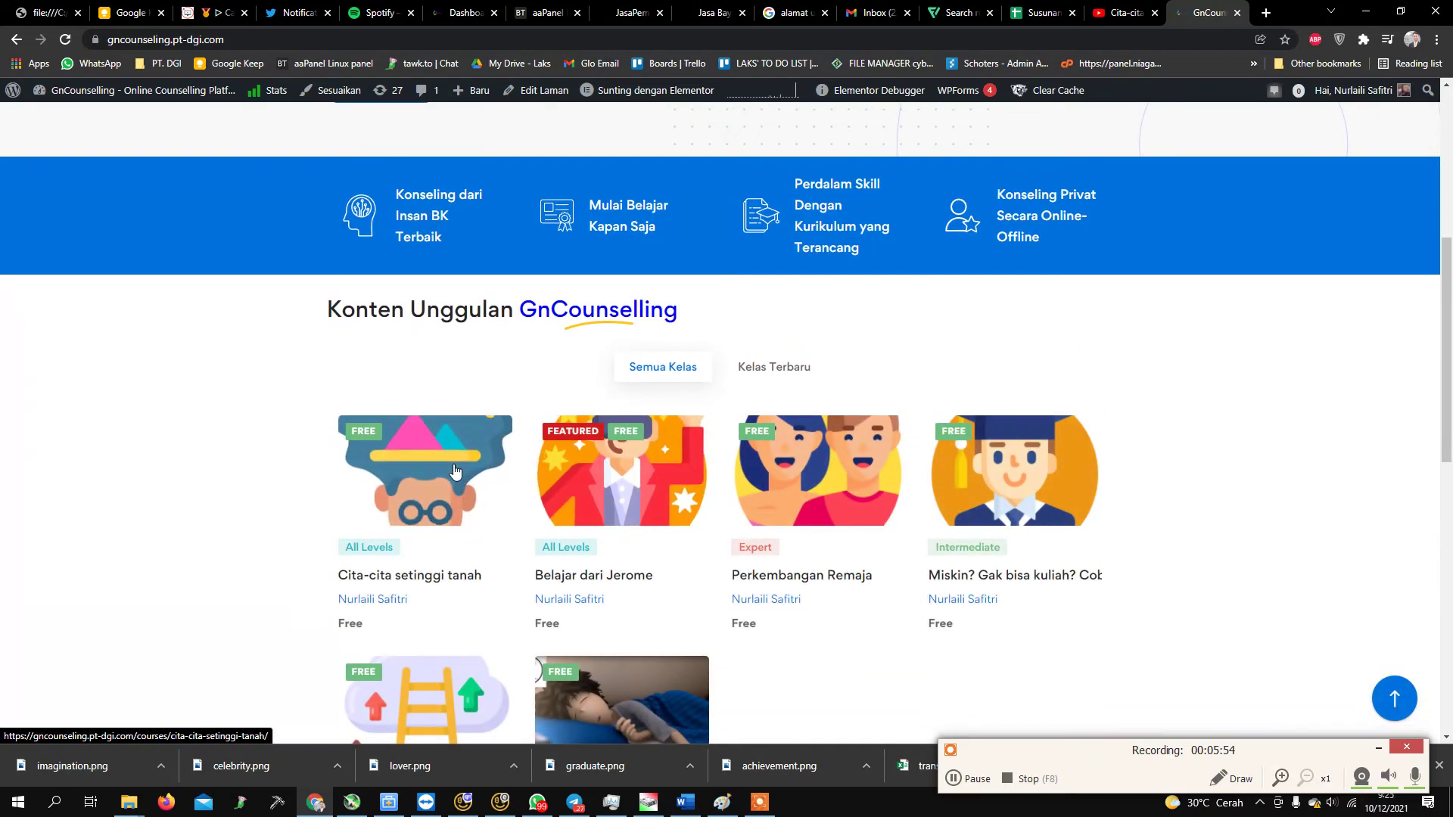
{"action": "left_click", "coordinate": [446, 472]}
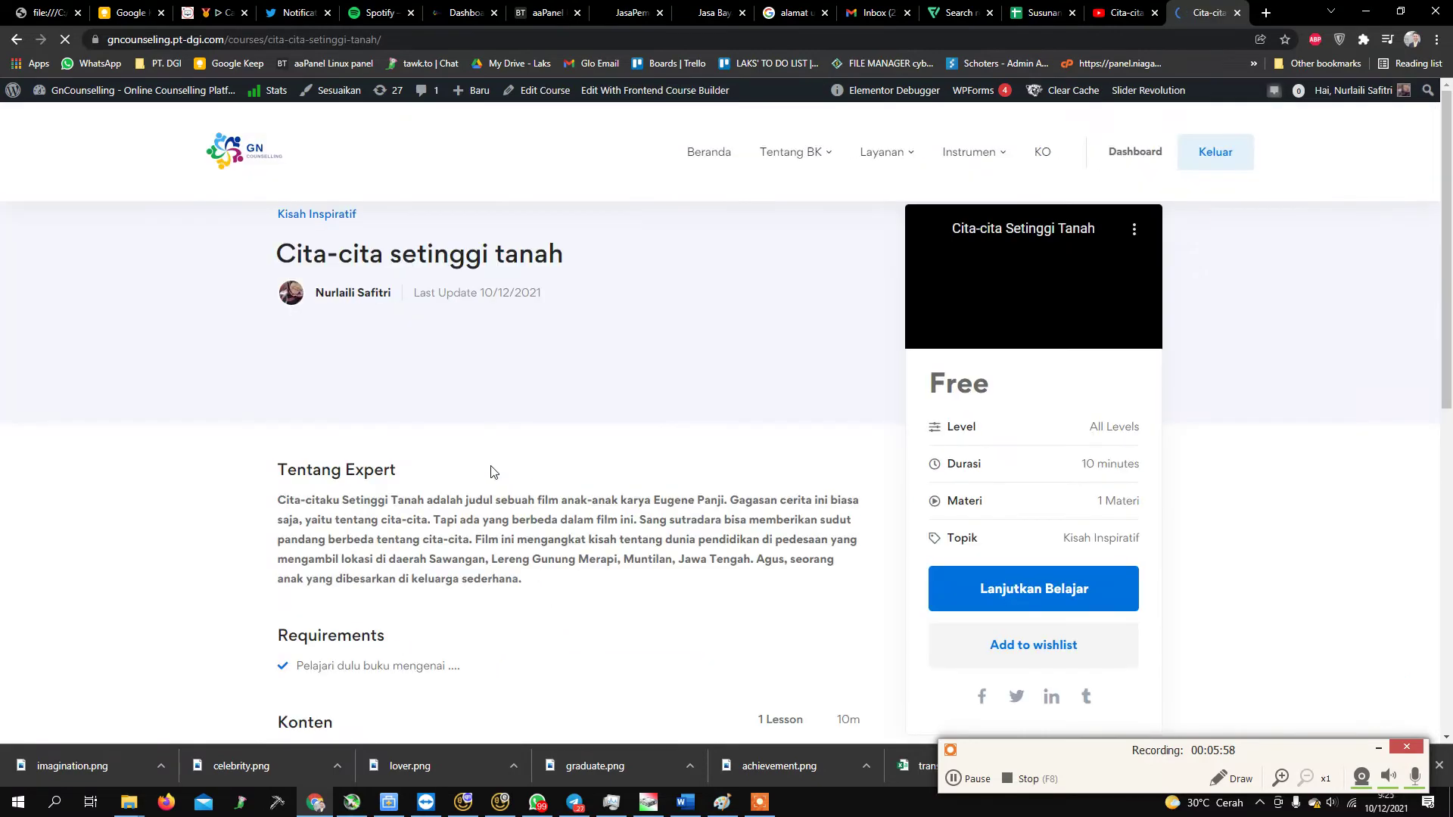
{"action": "scroll", "coordinate": [560, 488], "scroll_direction": "down", "scroll_amount": 3}
{"action": "scroll", "coordinate": [555, 489], "scroll_direction": "down", "scroll_amount": 3}
{"action": "scroll", "coordinate": [629, 492], "scroll_direction": "up", "scroll_amount": 5}
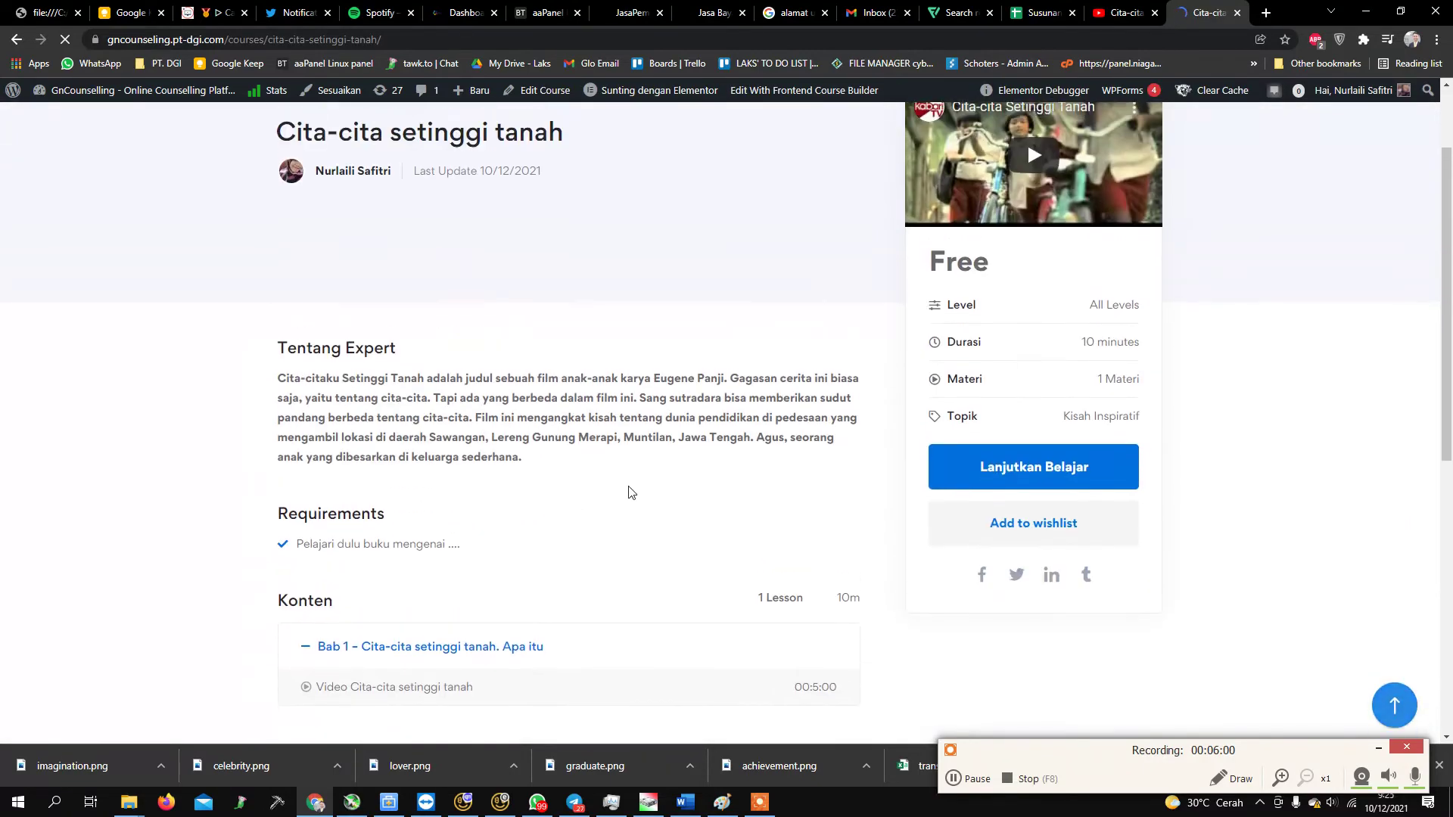
{"action": "left_click", "coordinate": [248, 130]}
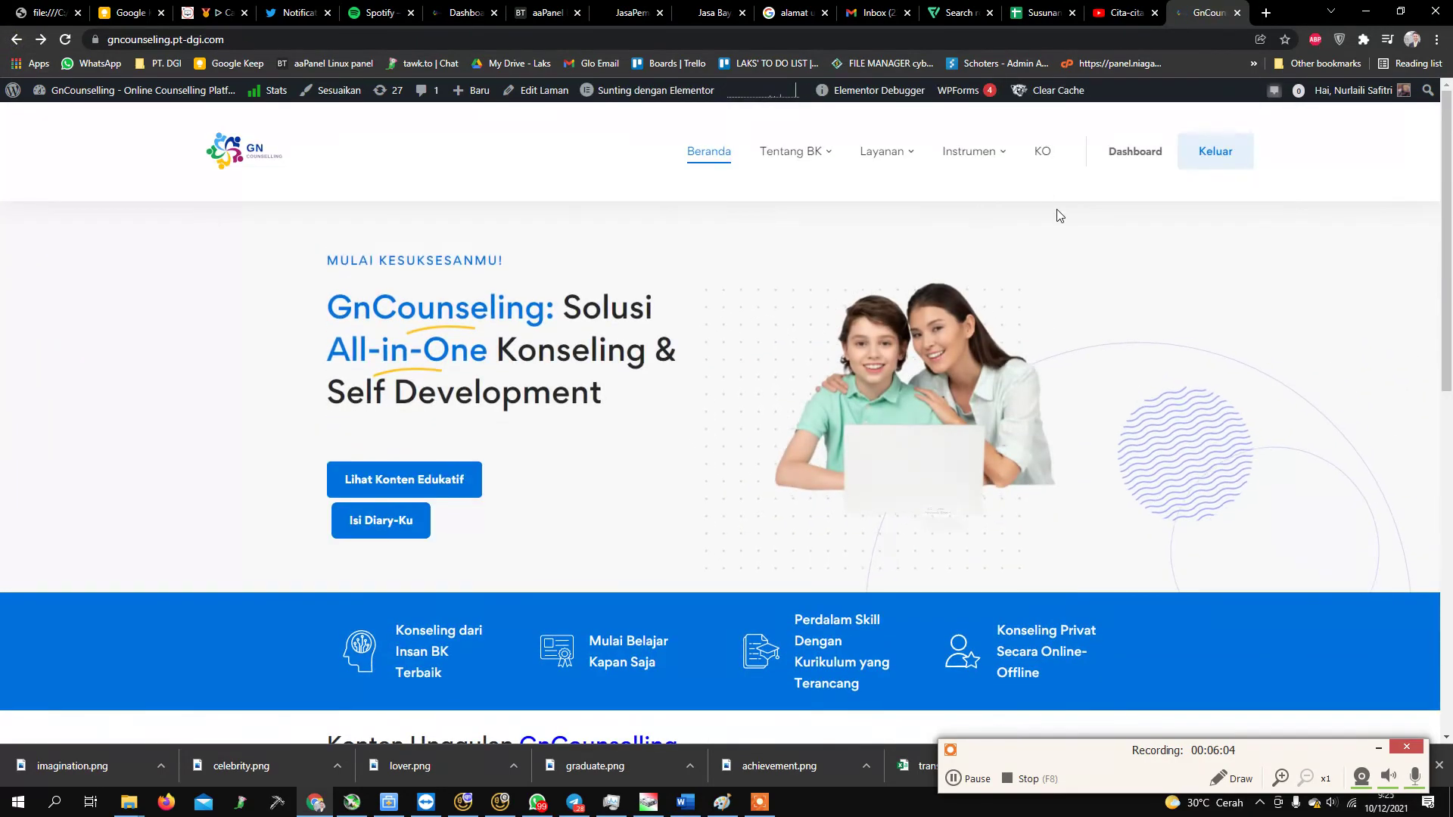
{"action": "scroll", "coordinate": [1052, 224], "scroll_direction": "down", "scroll_amount": 9}
{"action": "scroll", "coordinate": [1050, 225], "scroll_direction": "up", "scroll_amount": 9}
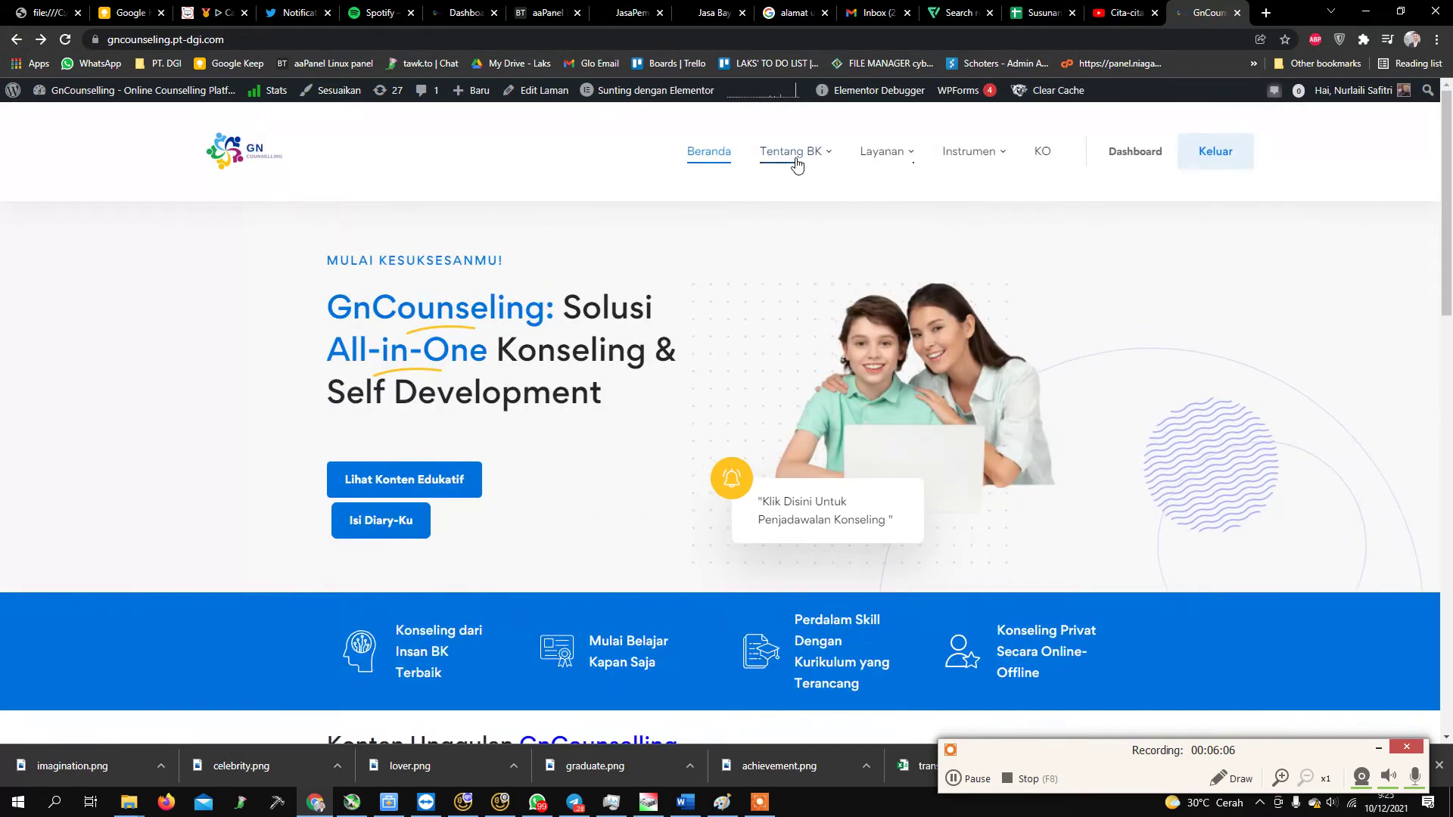
{"action": "mouse_move", "coordinate": [795, 155]}
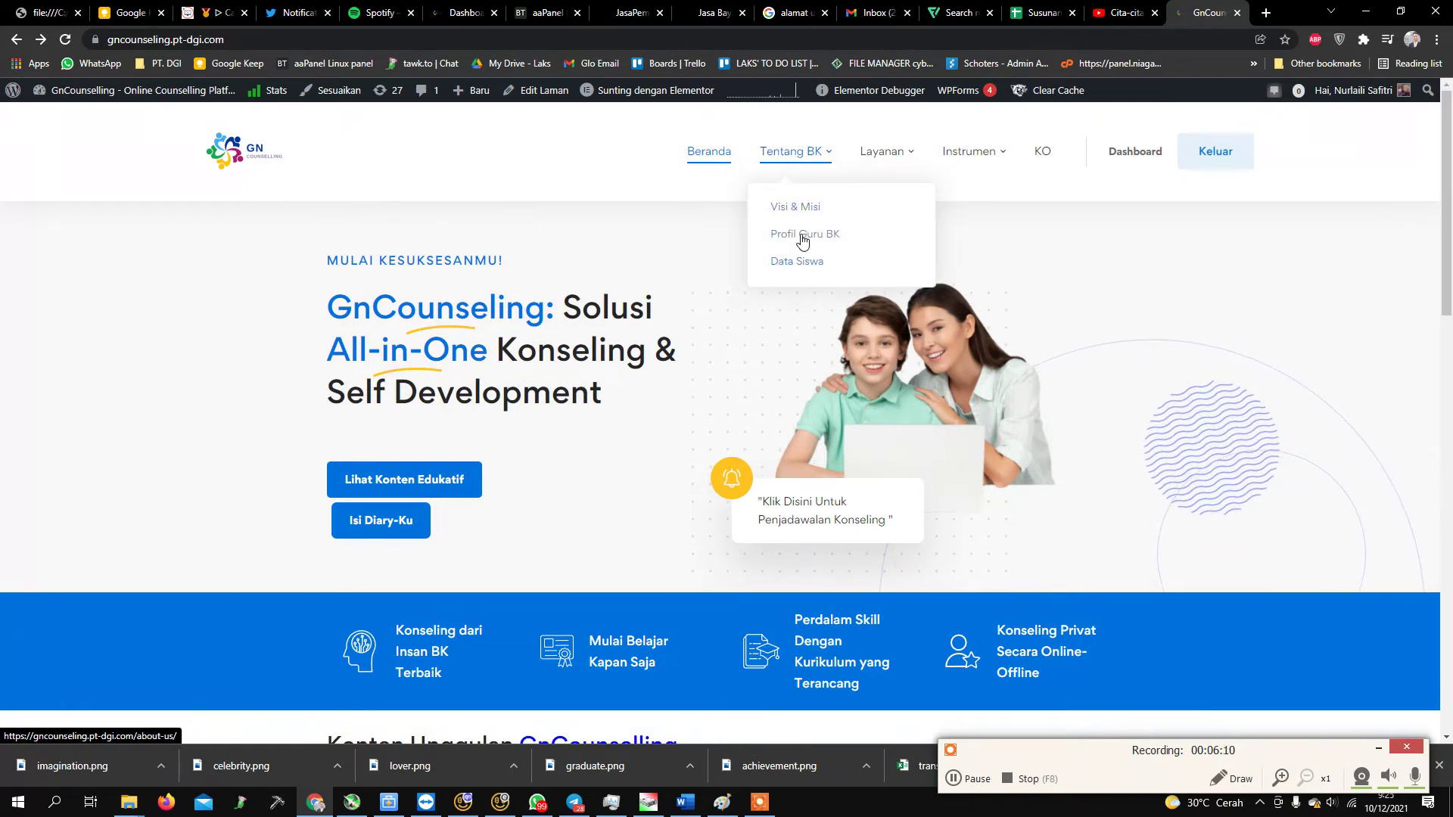
{"action": "left_click", "coordinate": [803, 263]}
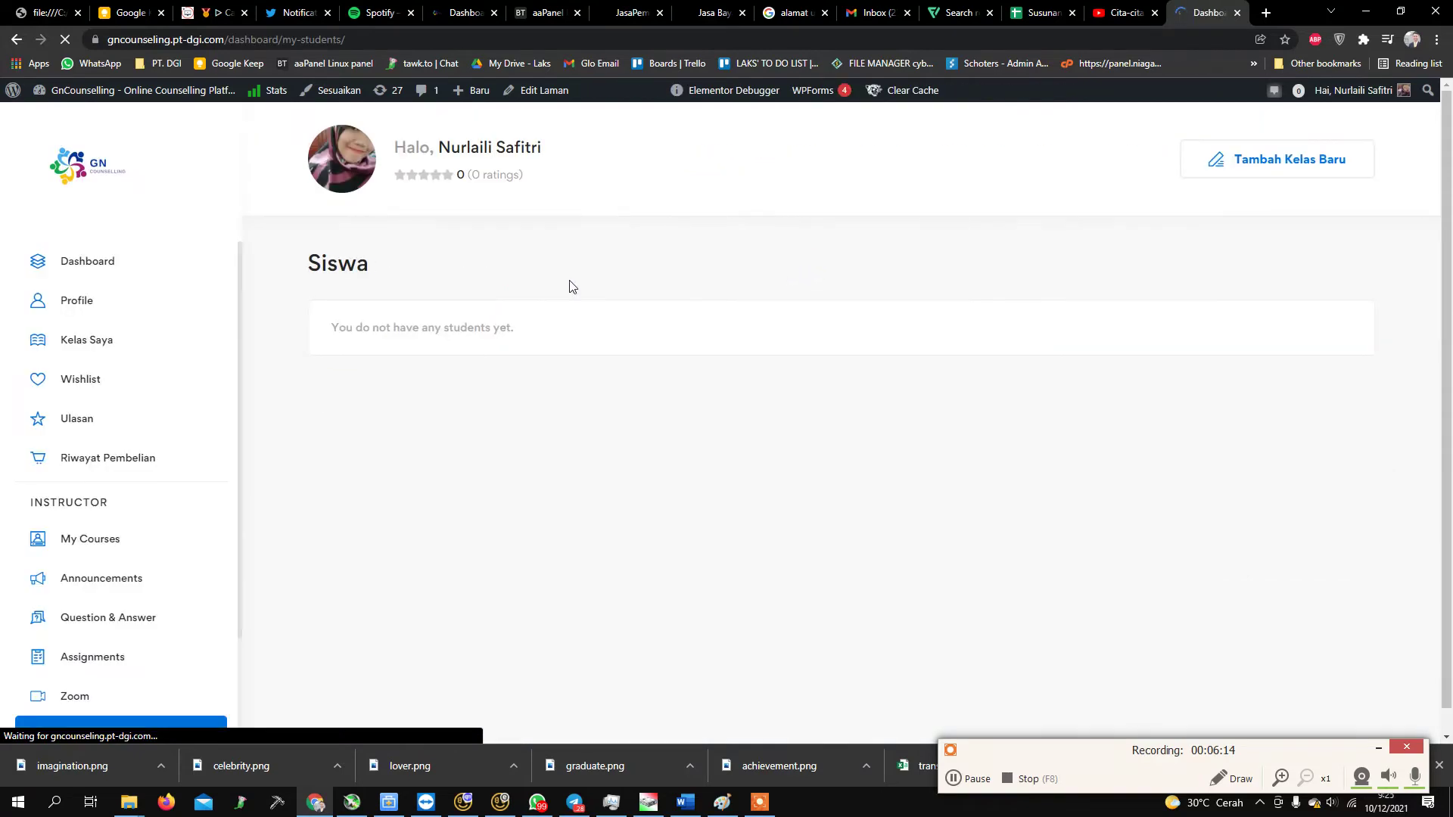
{"action": "scroll", "coordinate": [604, 556], "scroll_direction": "down", "scroll_amount": 2}
{"action": "scroll", "coordinate": [605, 557], "scroll_direction": "up", "scroll_amount": 1}
{"action": "scroll", "coordinate": [605, 556], "scroll_direction": "down", "scroll_amount": 1}
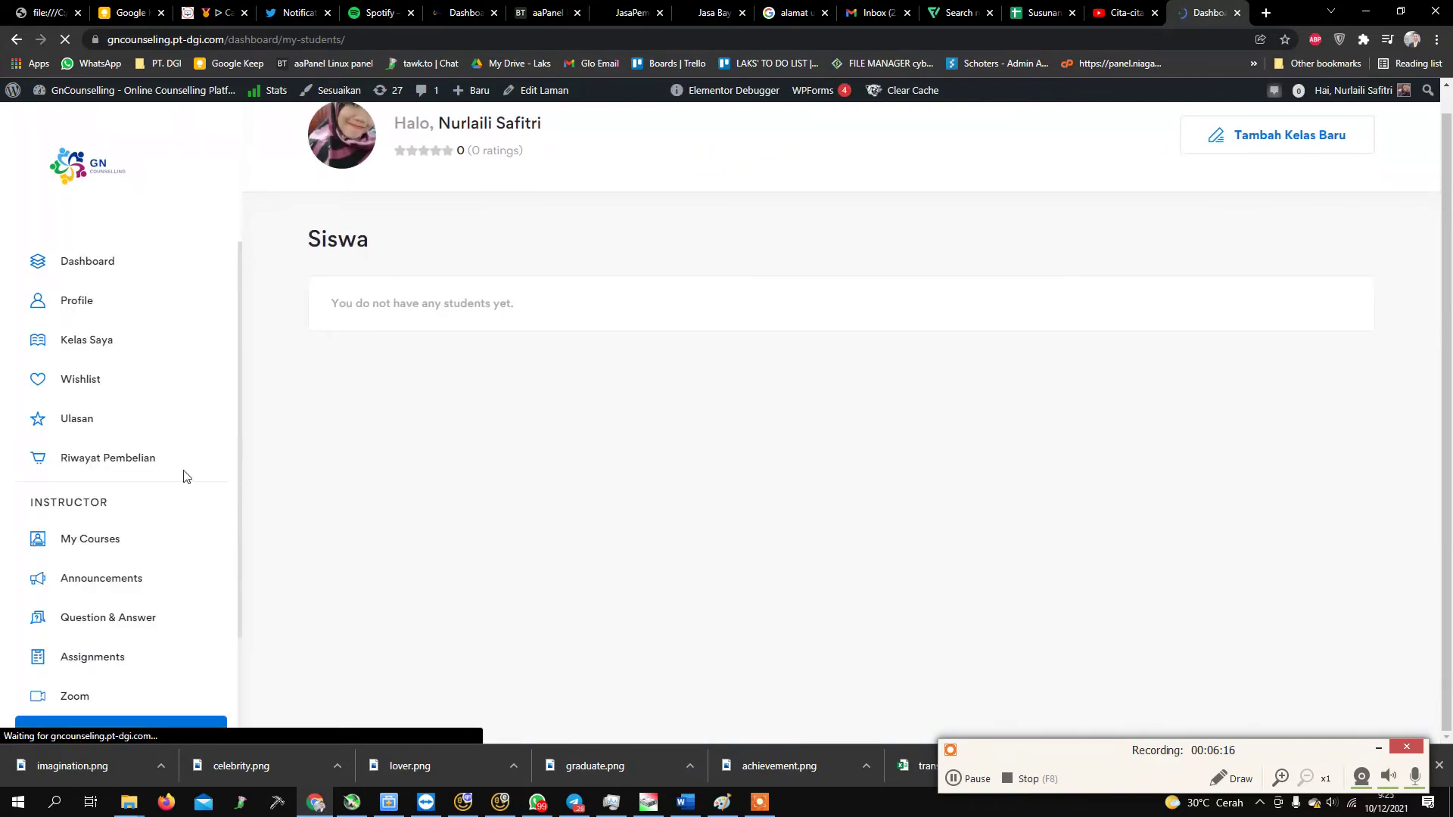
{"action": "scroll", "coordinate": [182, 471], "scroll_direction": "down", "scroll_amount": 2}
{"action": "left_click_drag", "start_coordinate": [333, 313], "coordinate": [582, 318]}
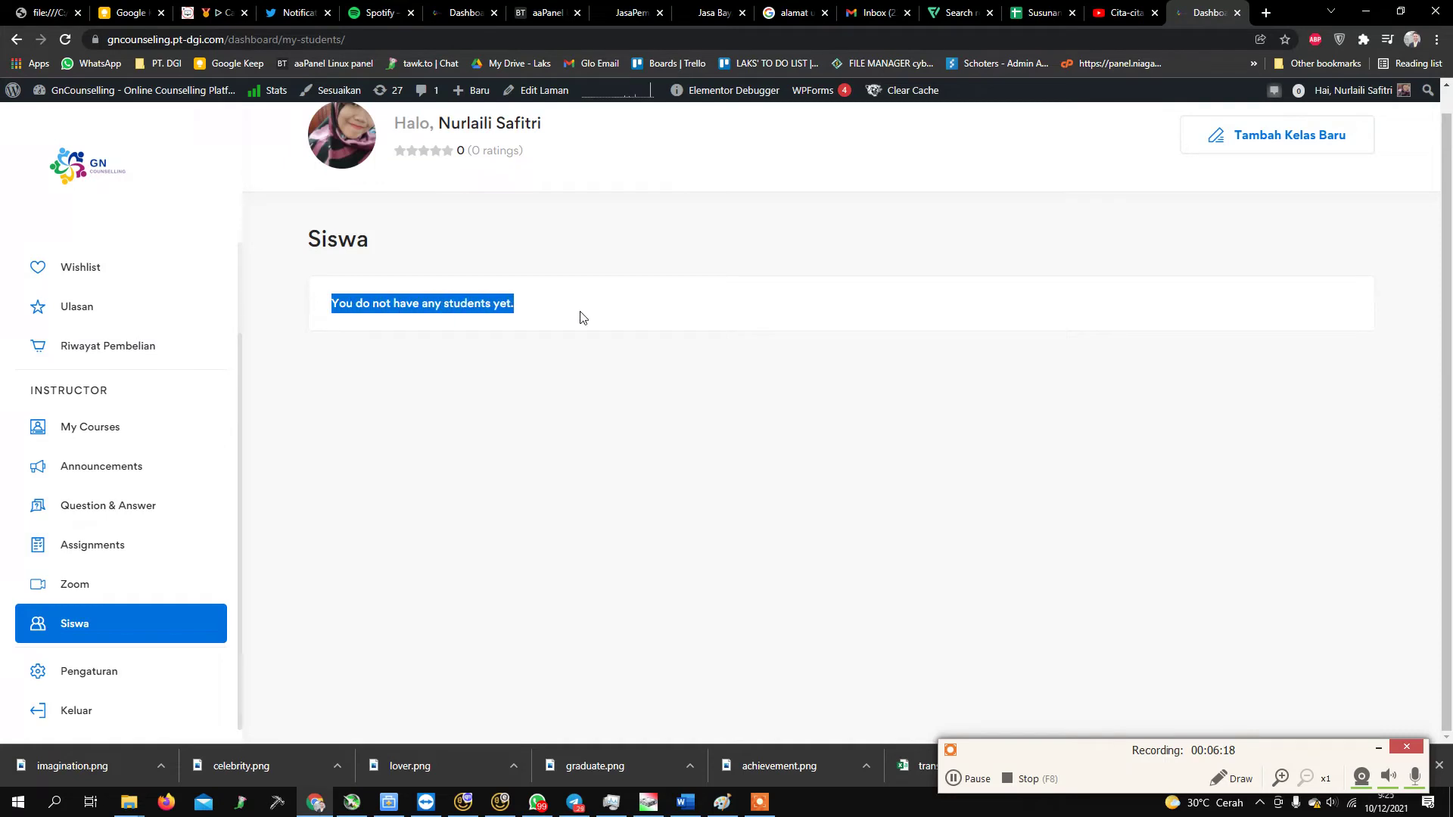
{"action": "left_click_drag", "start_coordinate": [478, 360], "coordinate": [513, 308]}
{"action": "scroll", "coordinate": [513, 314], "scroll_direction": "up", "scroll_amount": 1}
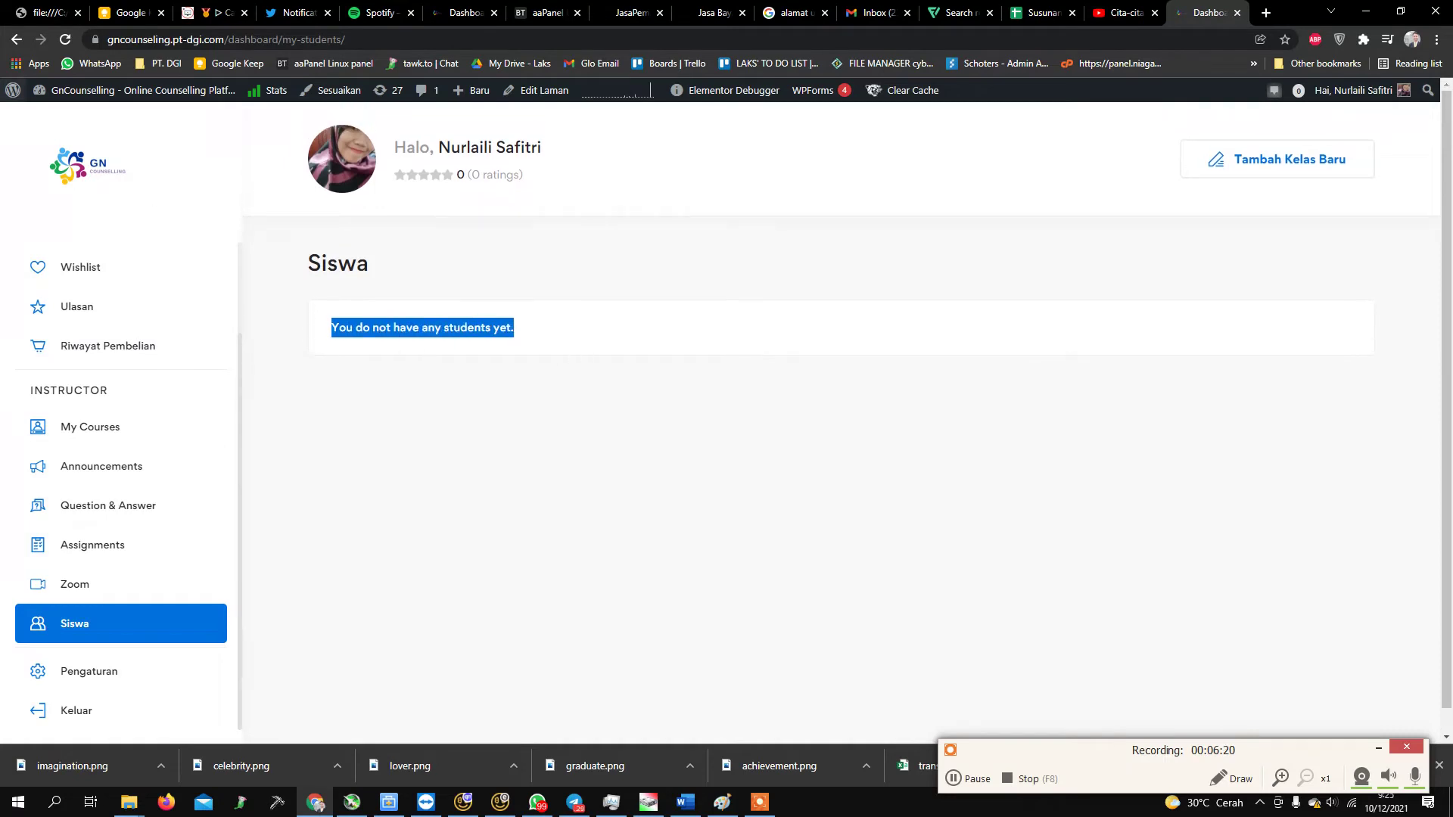
{"action": "left_click", "coordinate": [17, 40]}
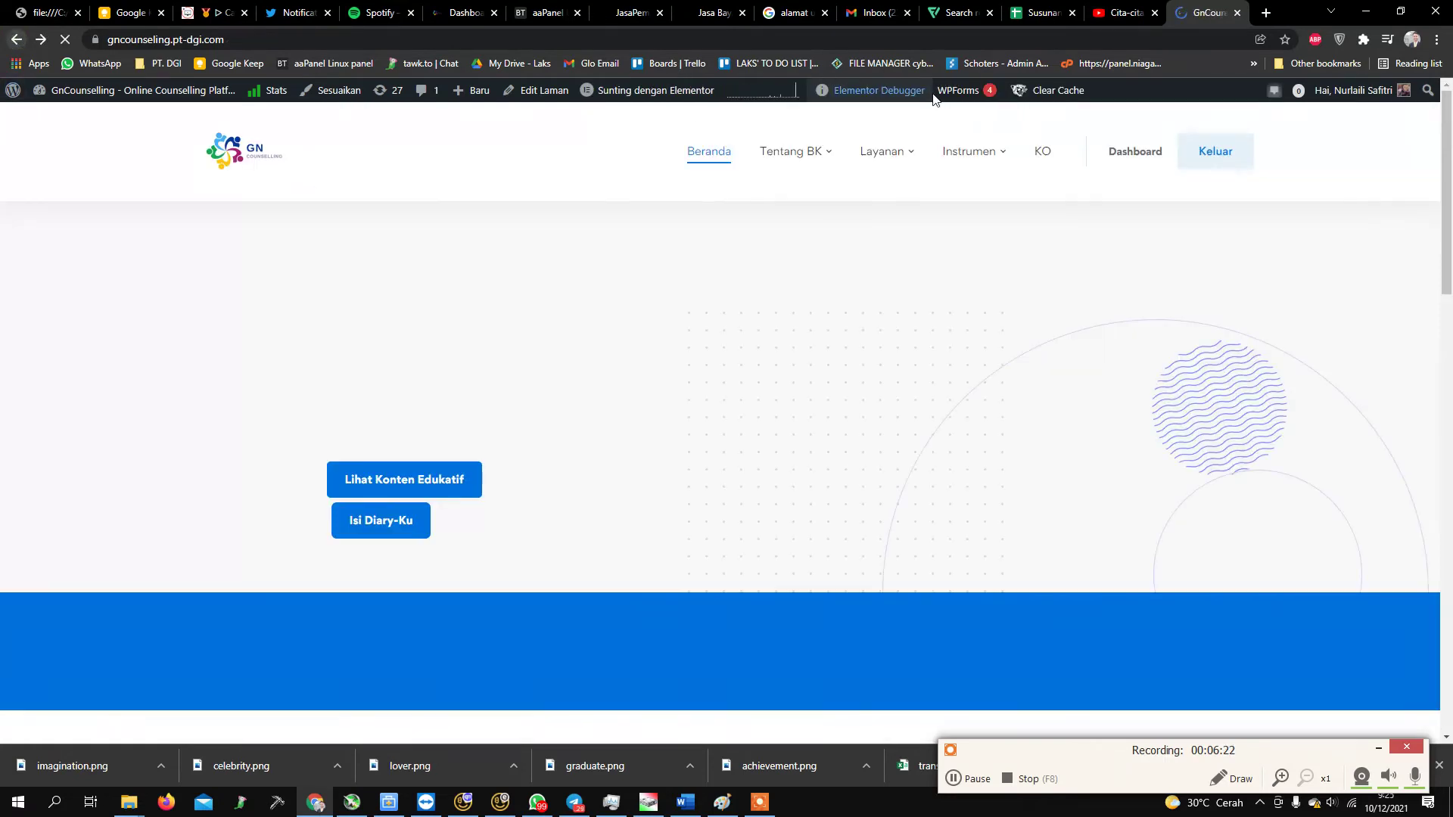
On the Diary-Ku page, draft a status update beginning 'Hari ini saya senang' about a BK reward.
{"action": "mouse_move", "coordinate": [878, 161]}
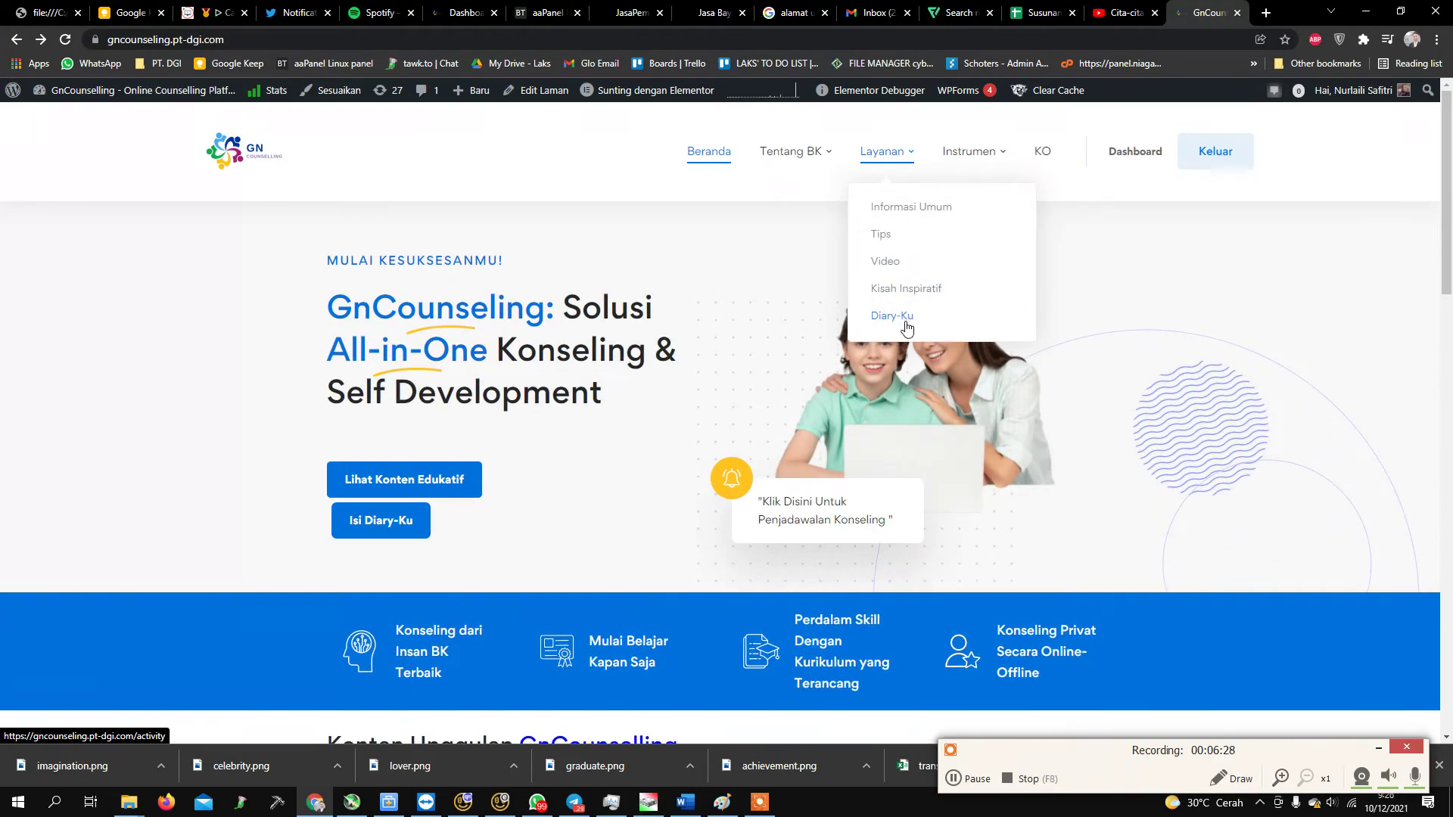
{"action": "left_click", "coordinate": [907, 318]}
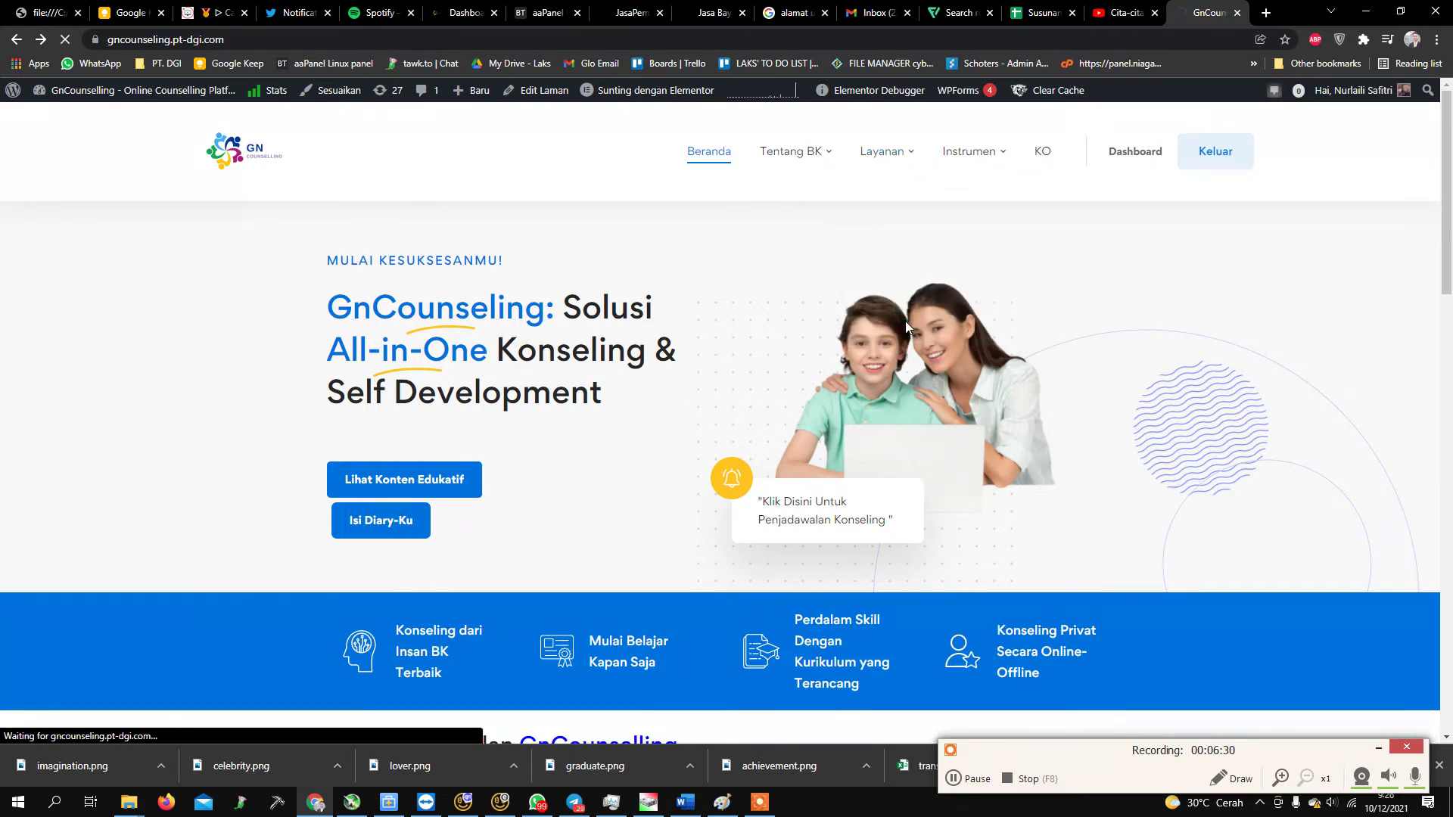
{"action": "scroll", "coordinate": [882, 347], "scroll_direction": "down", "scroll_amount": 2}
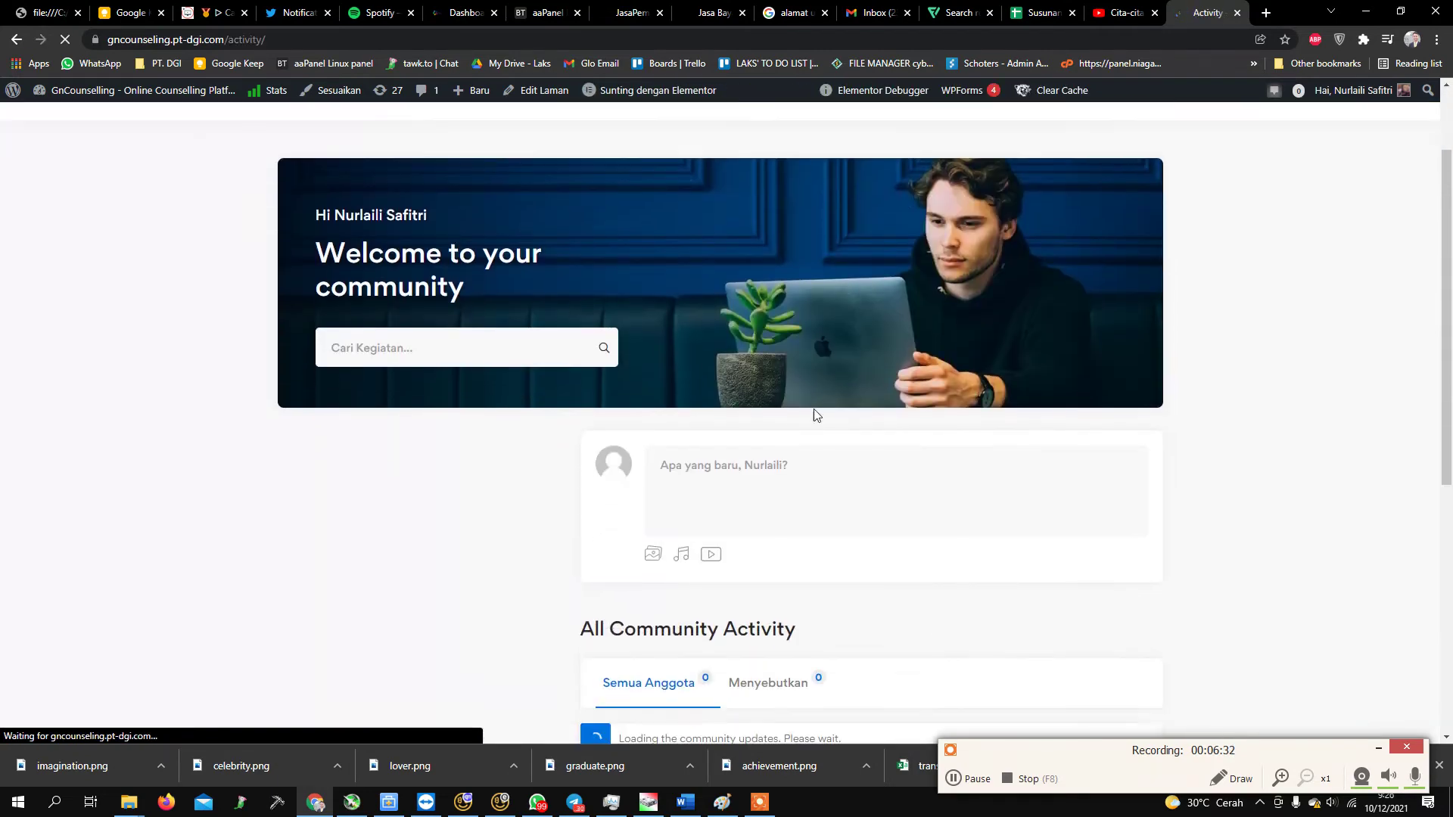
{"action": "scroll", "coordinate": [754, 442], "scroll_direction": "down", "scroll_amount": 3}
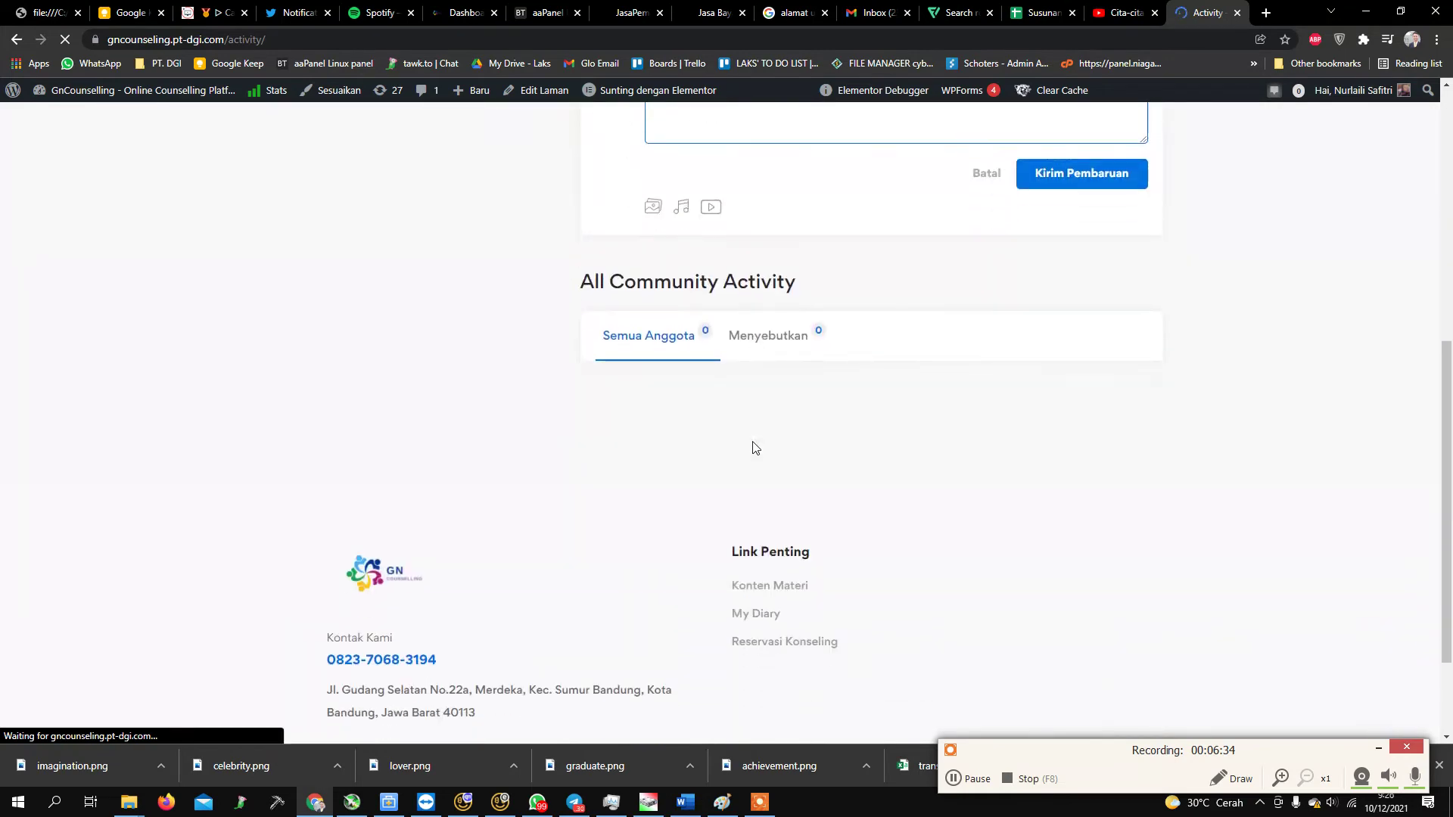
{"action": "type", "text": "Hari ini saya senang ba"}
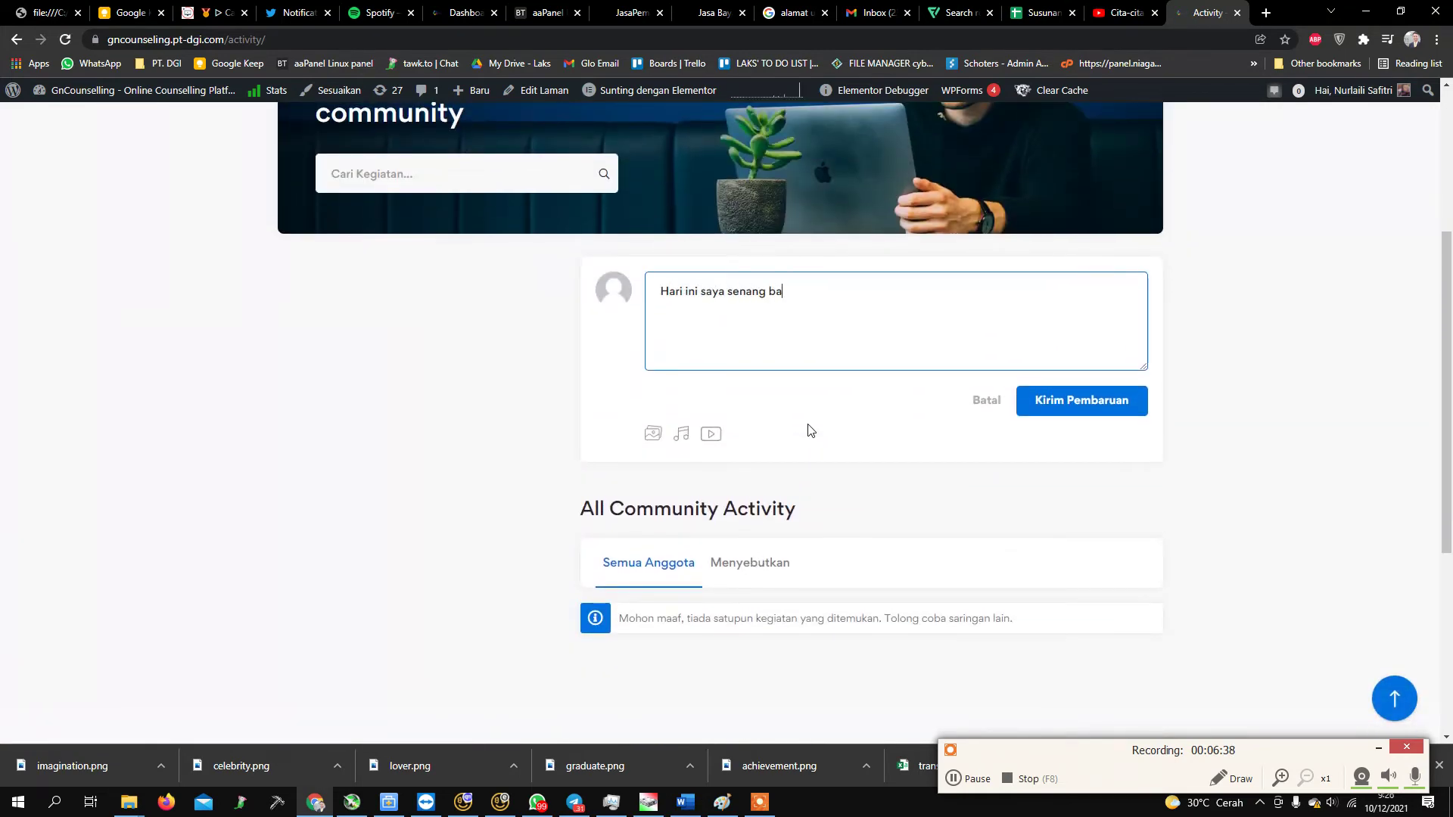
{"action": "type", "text": "nge"}
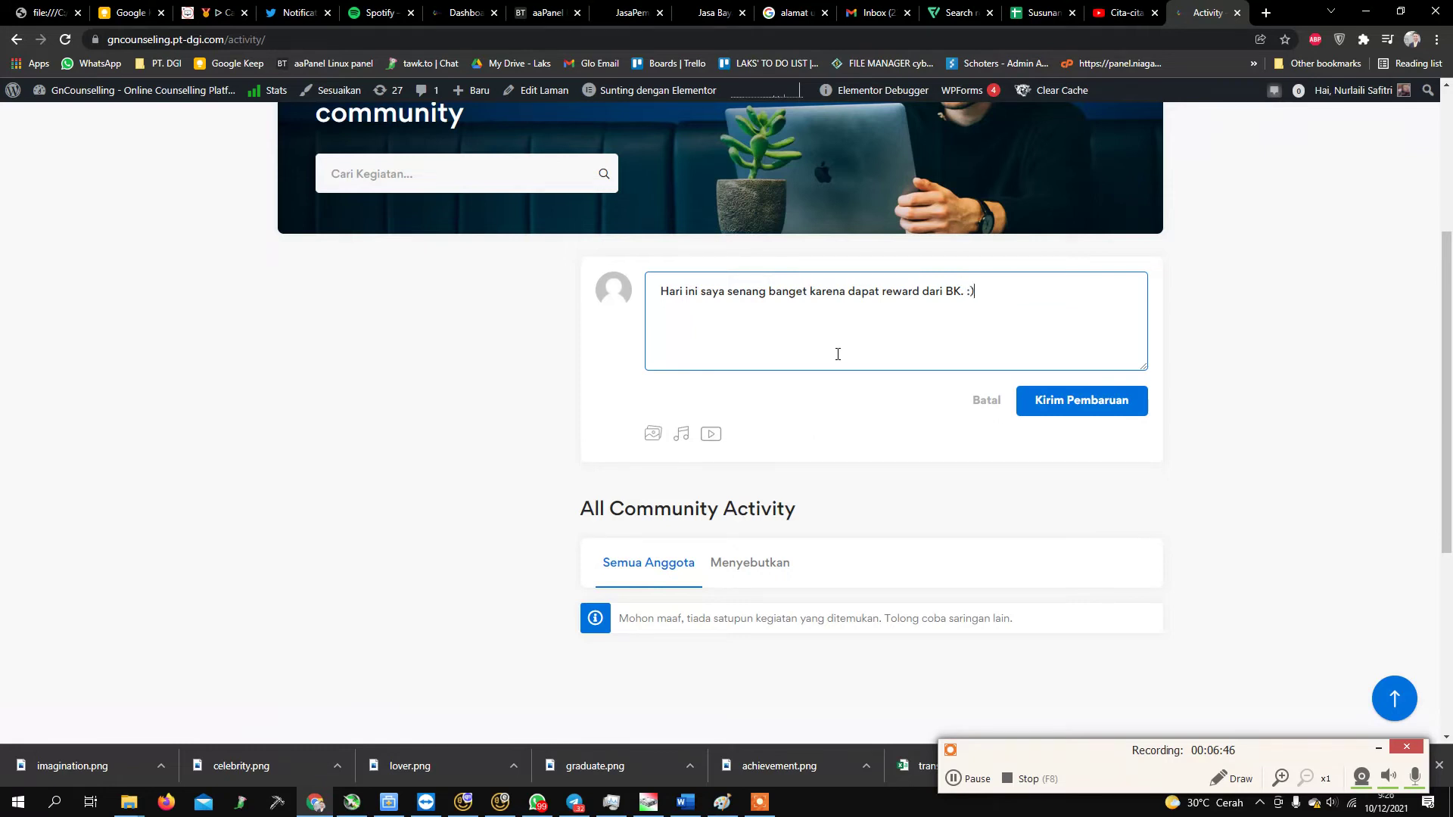
{"action": "left_click_drag", "start_coordinate": [996, 290], "coordinate": [908, 331]}
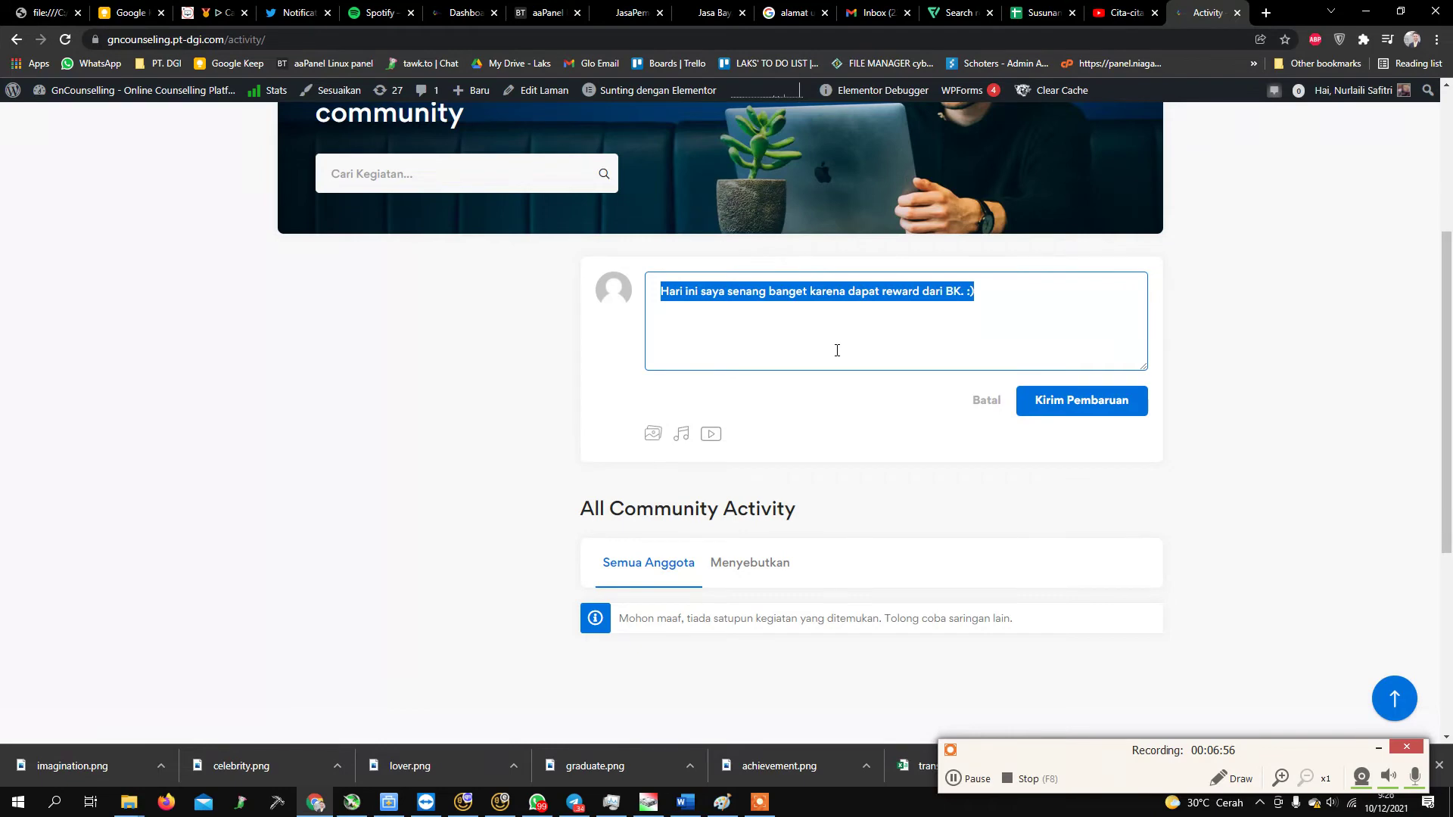
{"action": "left_click", "coordinate": [1130, 414]}
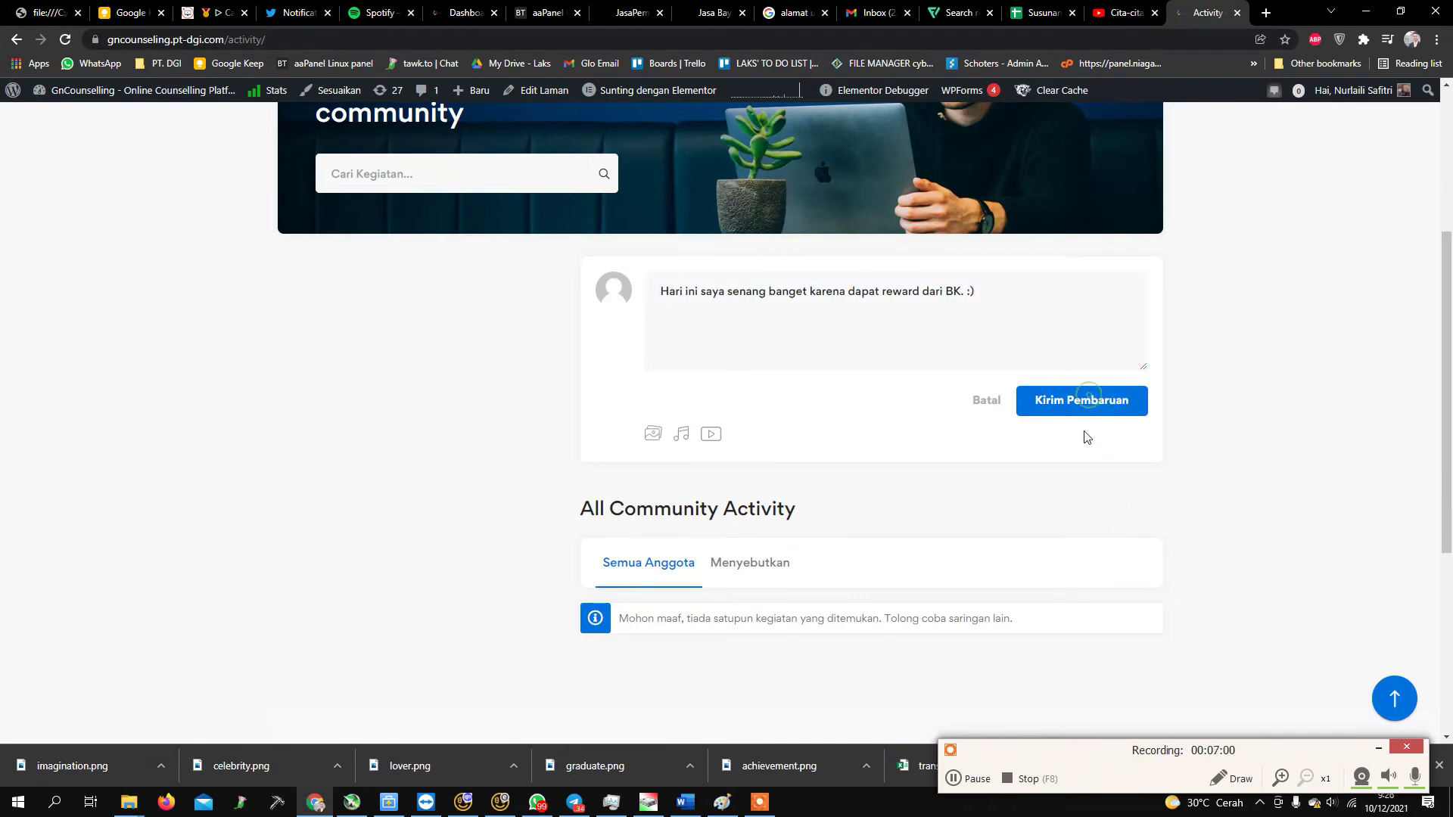
Post the update with Kirim Pembaruan, like it, and go back to the home page.
{"action": "left_click", "coordinate": [1022, 338]}
{"action": "scroll", "coordinate": [958, 463], "scroll_direction": "down", "scroll_amount": 3}
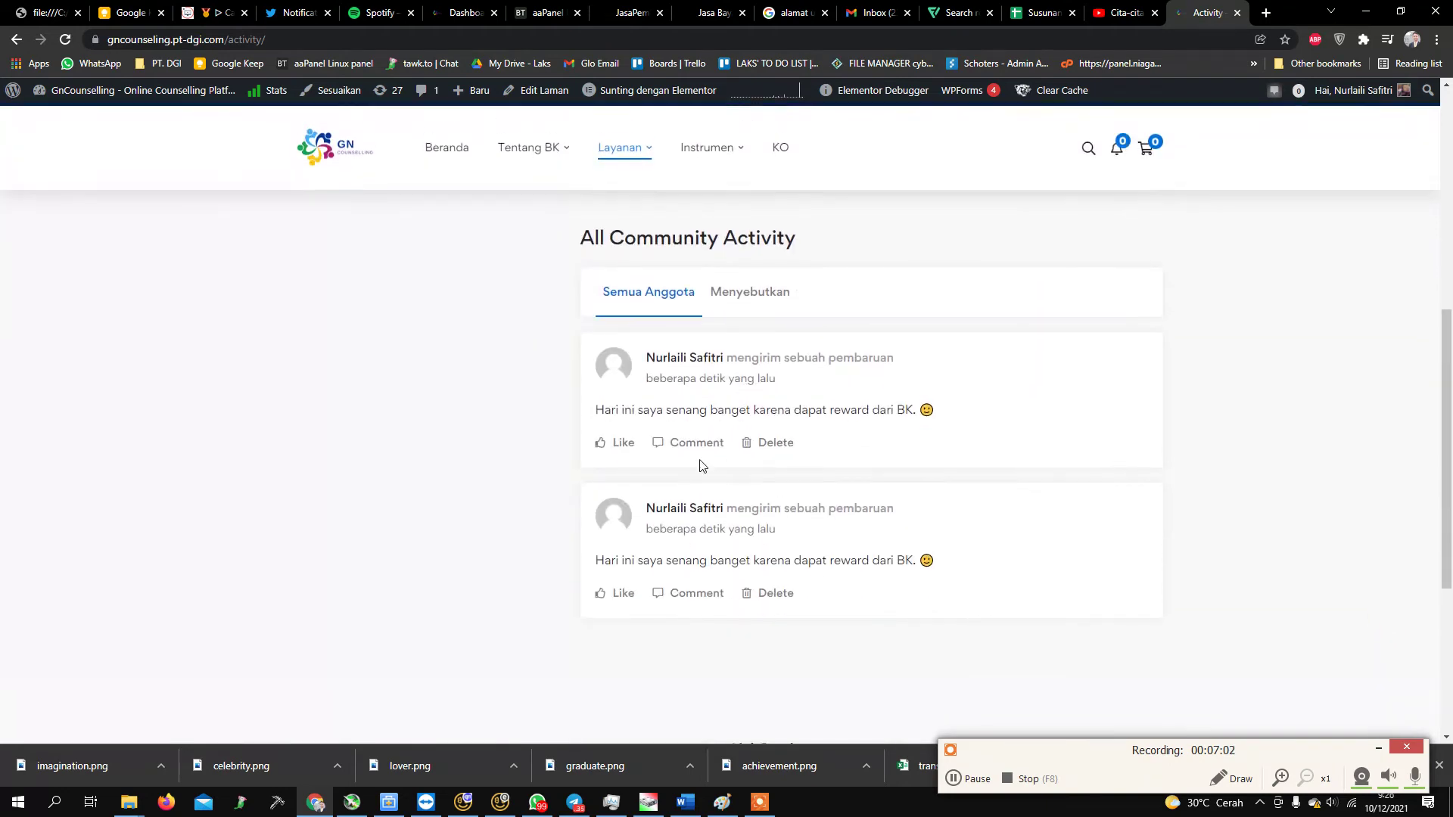
{"action": "left_click", "coordinate": [616, 452]}
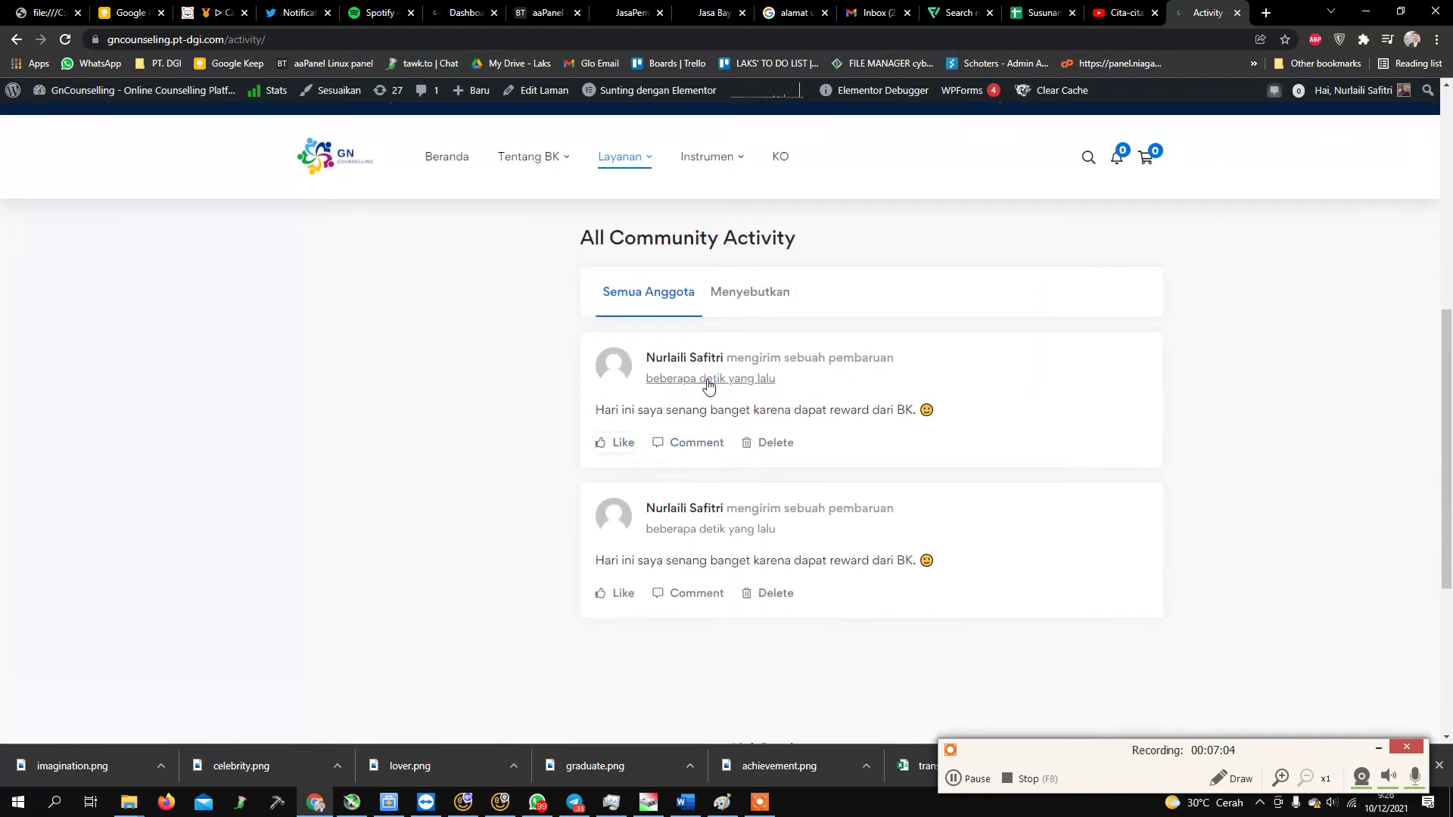
{"action": "left_click_drag", "start_coordinate": [622, 410], "coordinate": [919, 411]}
{"action": "scroll", "coordinate": [1058, 432], "scroll_direction": "up", "scroll_amount": 6}
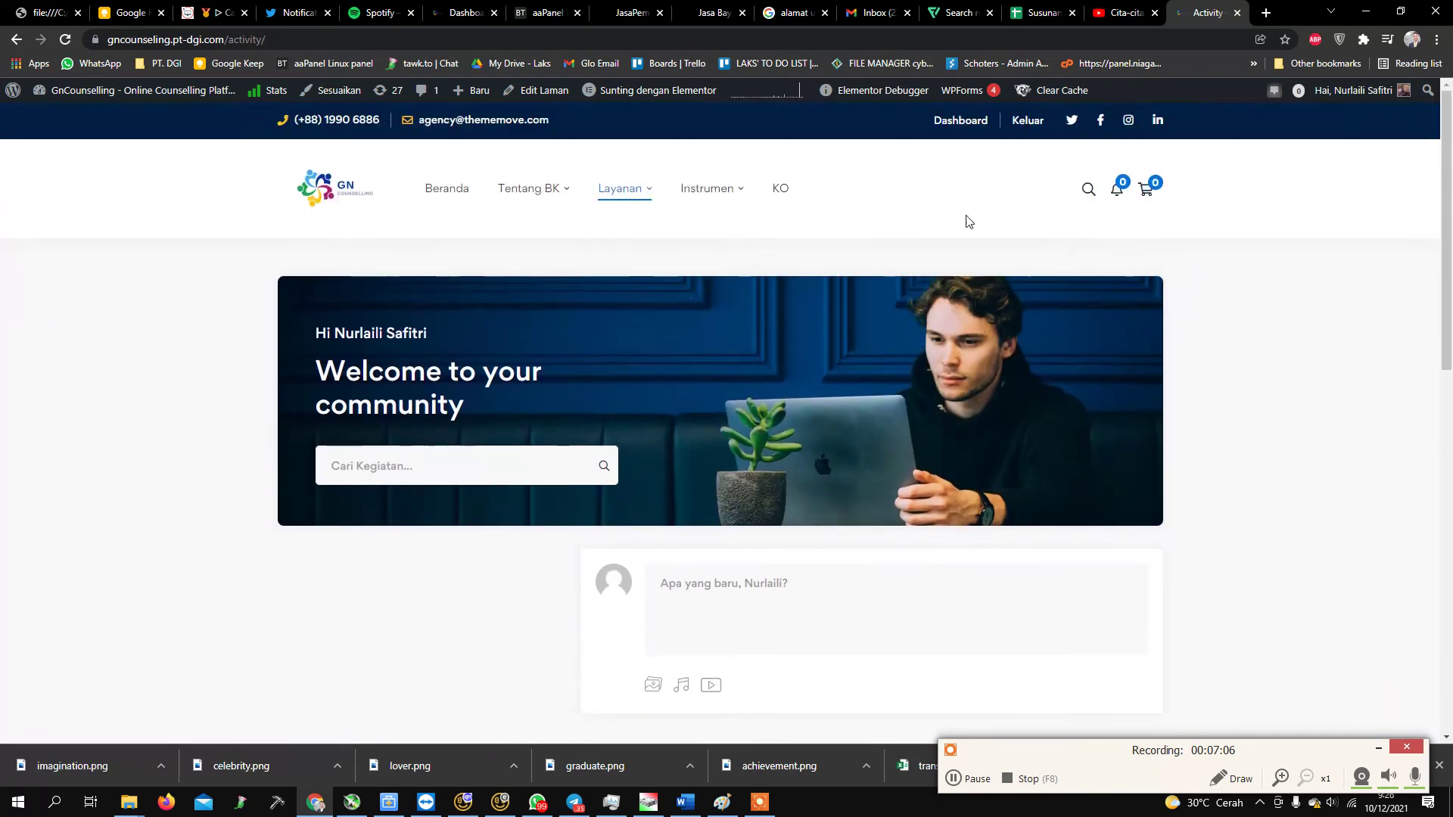
{"action": "left_click", "coordinate": [16, 39]}
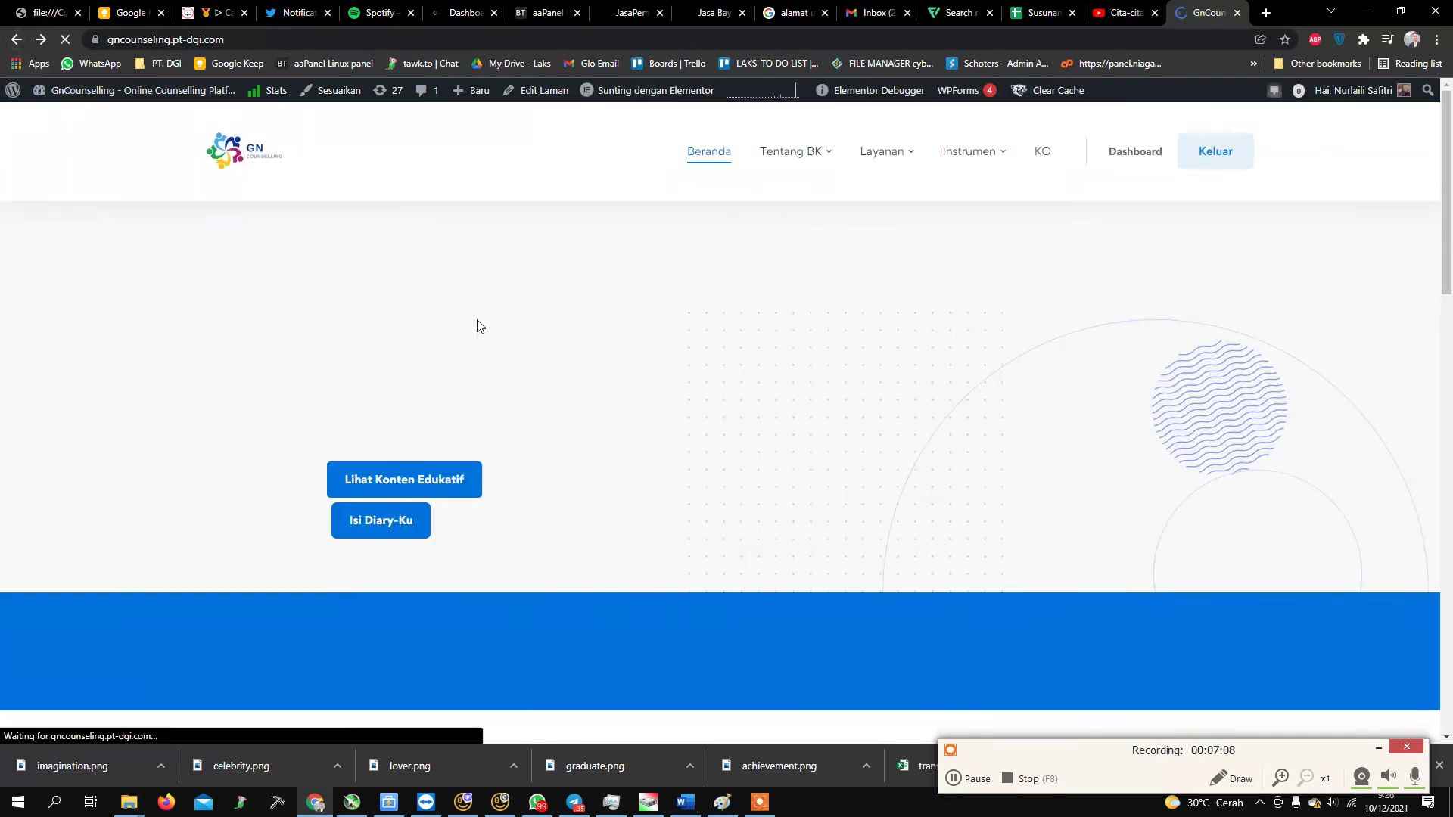
{"action": "mouse_move", "coordinate": [1009, 149]}
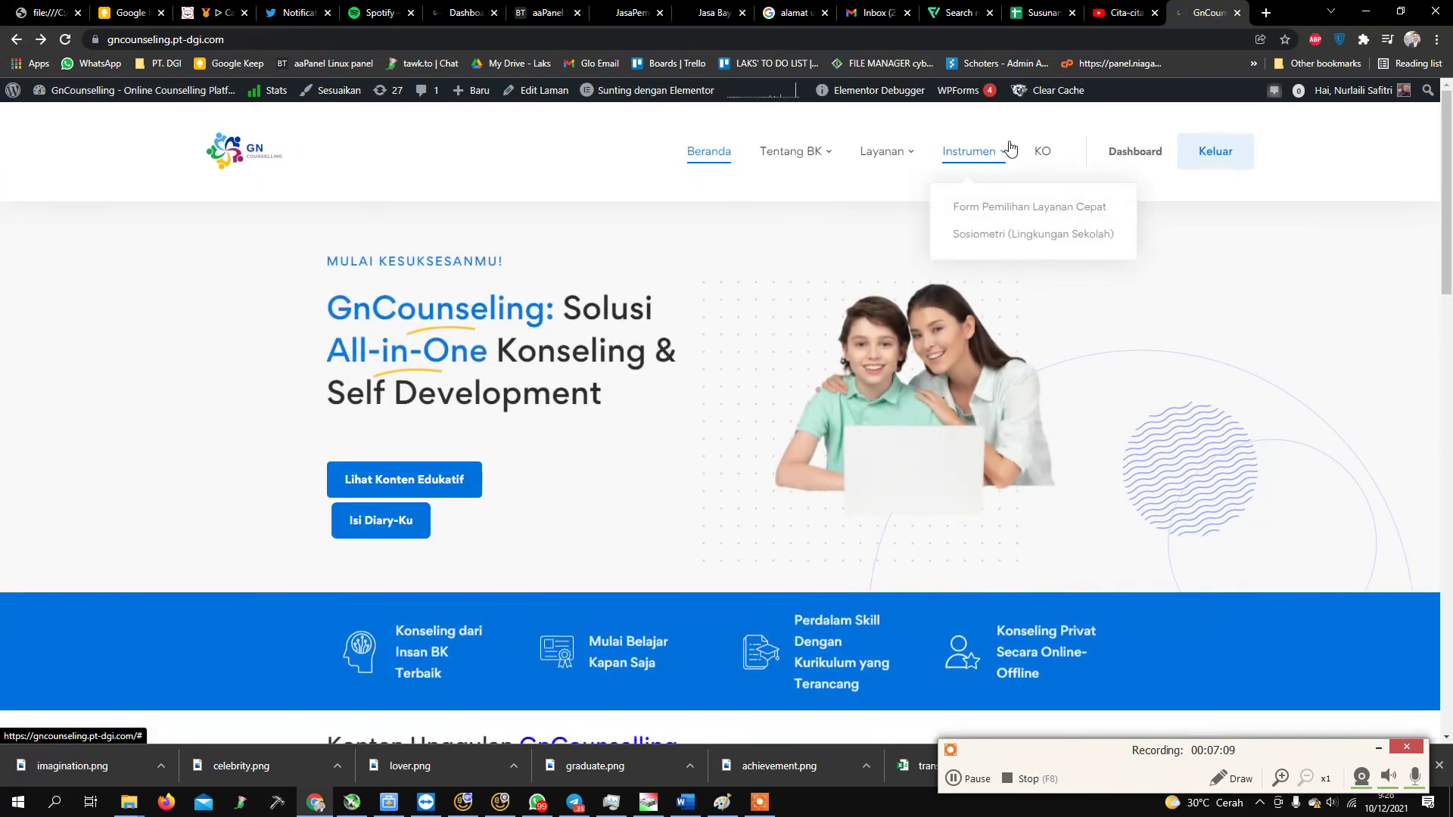
{"action": "left_click", "coordinate": [1004, 214]}
{"action": "scroll", "coordinate": [916, 246], "scroll_direction": "down", "scroll_amount": 8}
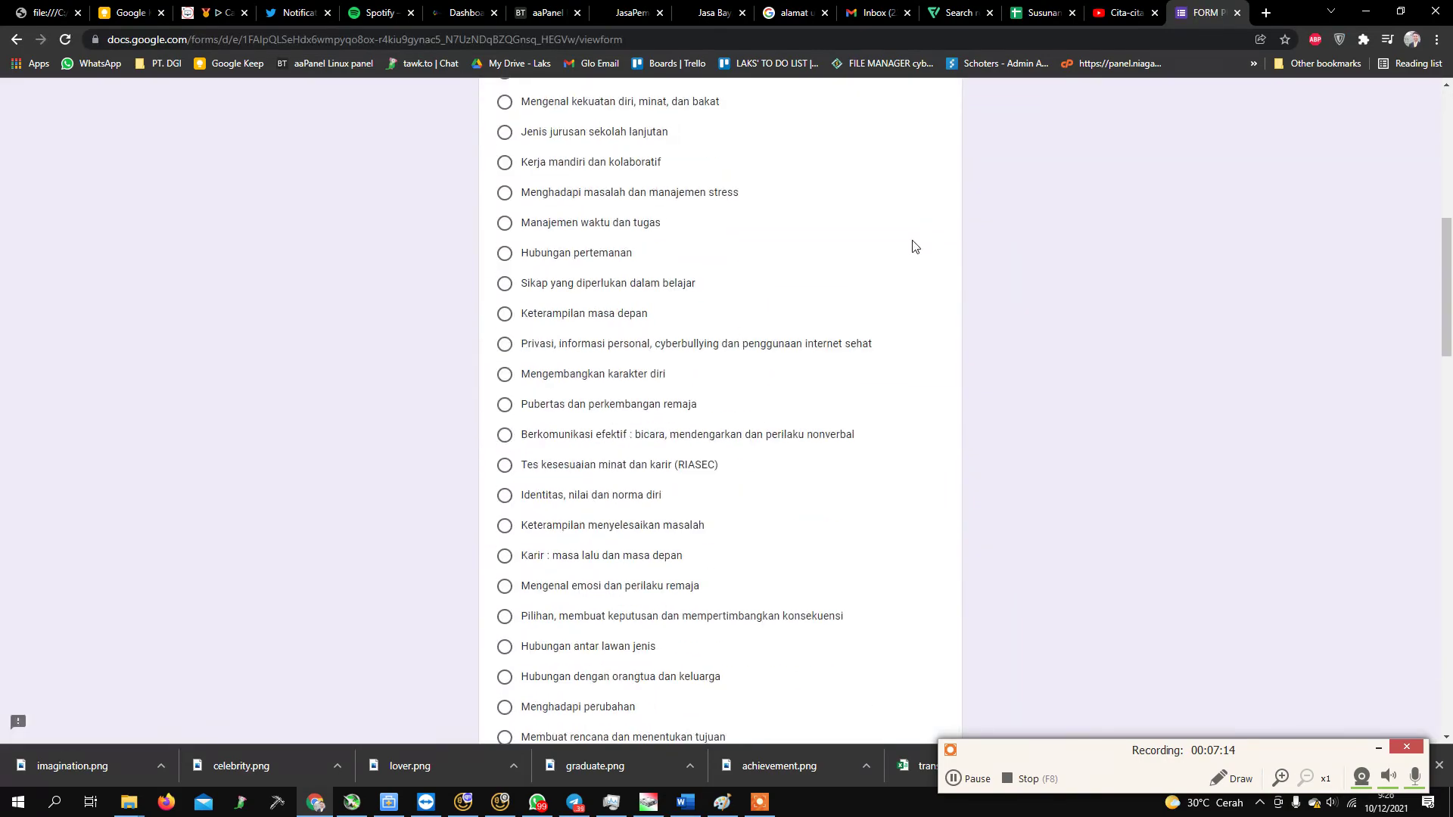
{"action": "scroll", "coordinate": [915, 246], "scroll_direction": "down", "scroll_amount": 15}
{"action": "left_click", "coordinate": [15, 39]}
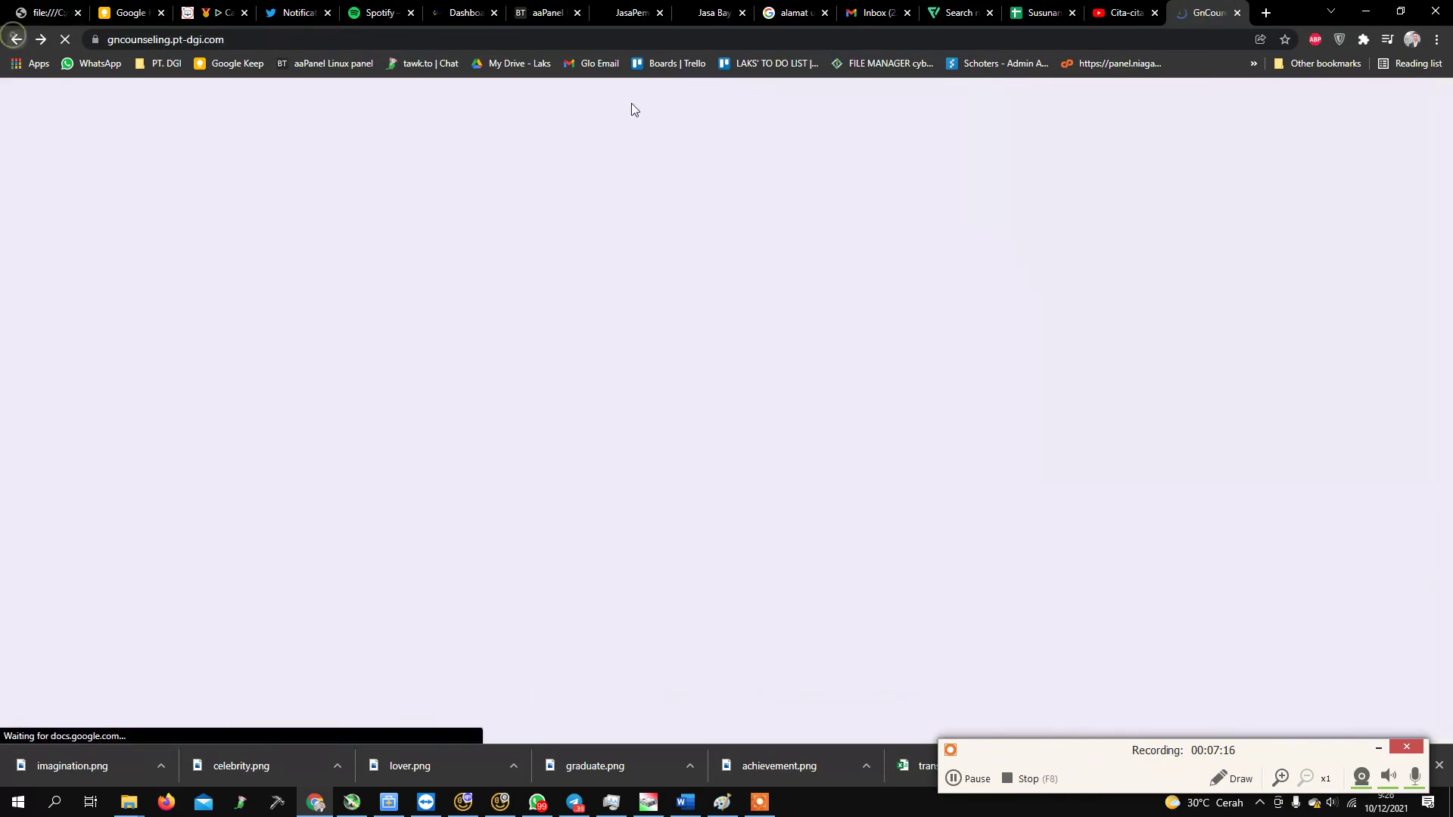
{"action": "left_click", "coordinate": [1042, 159]}
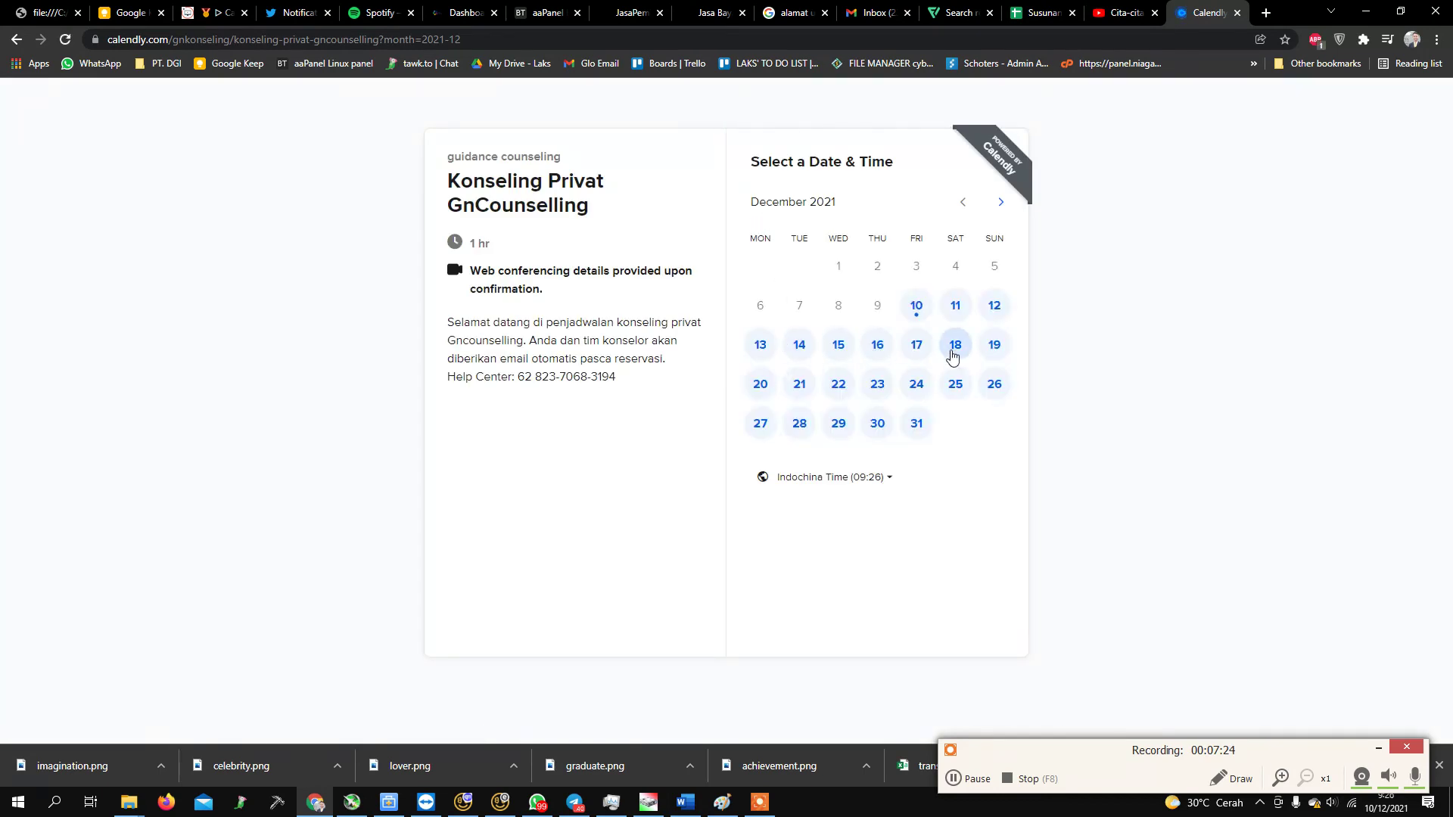
{"action": "left_click", "coordinate": [908, 316]}
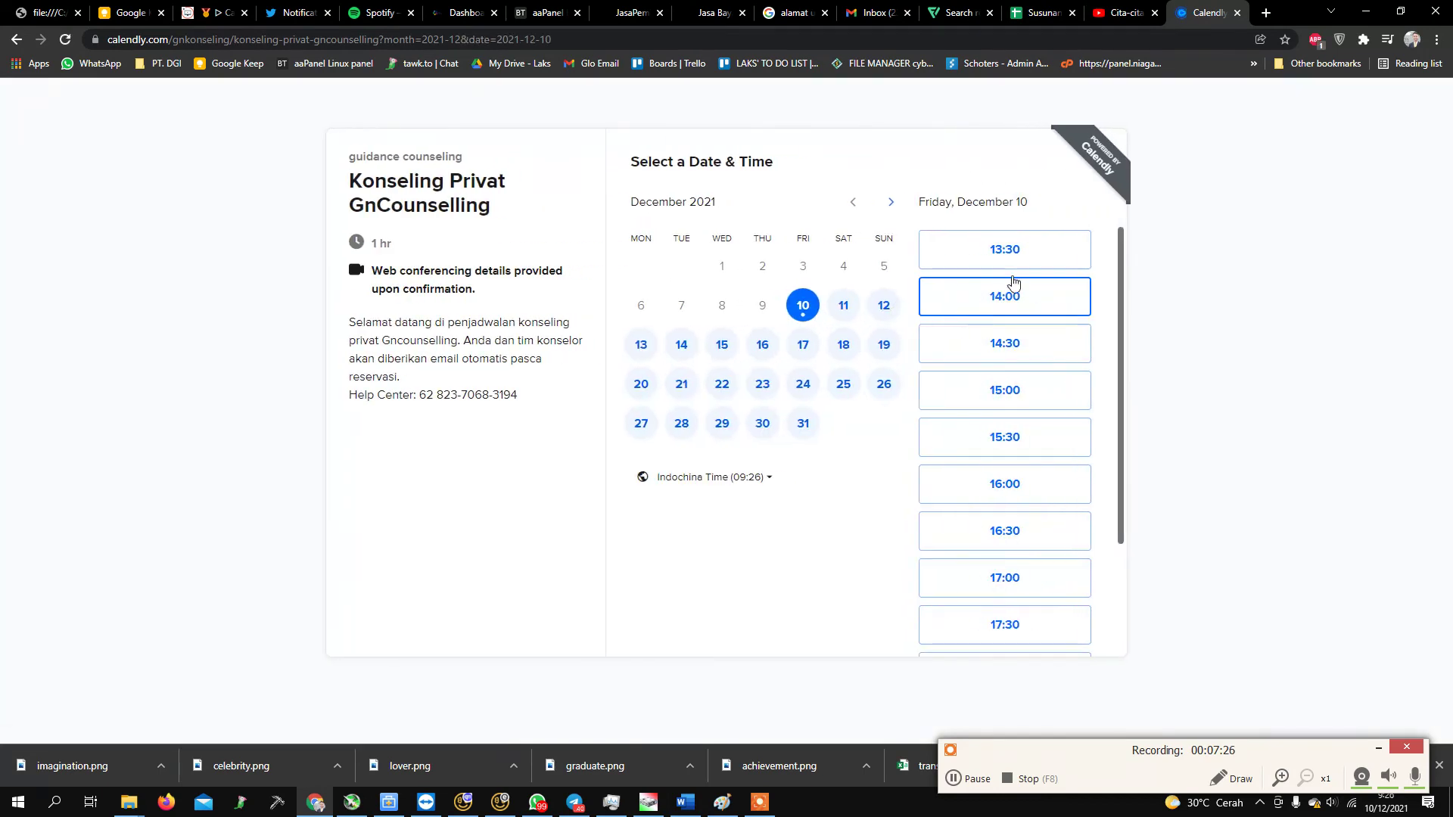
{"action": "scroll", "coordinate": [992, 416], "scroll_direction": "down", "scroll_amount": 2}
{"action": "scroll", "coordinate": [1043, 393], "scroll_direction": "up", "scroll_amount": 2}
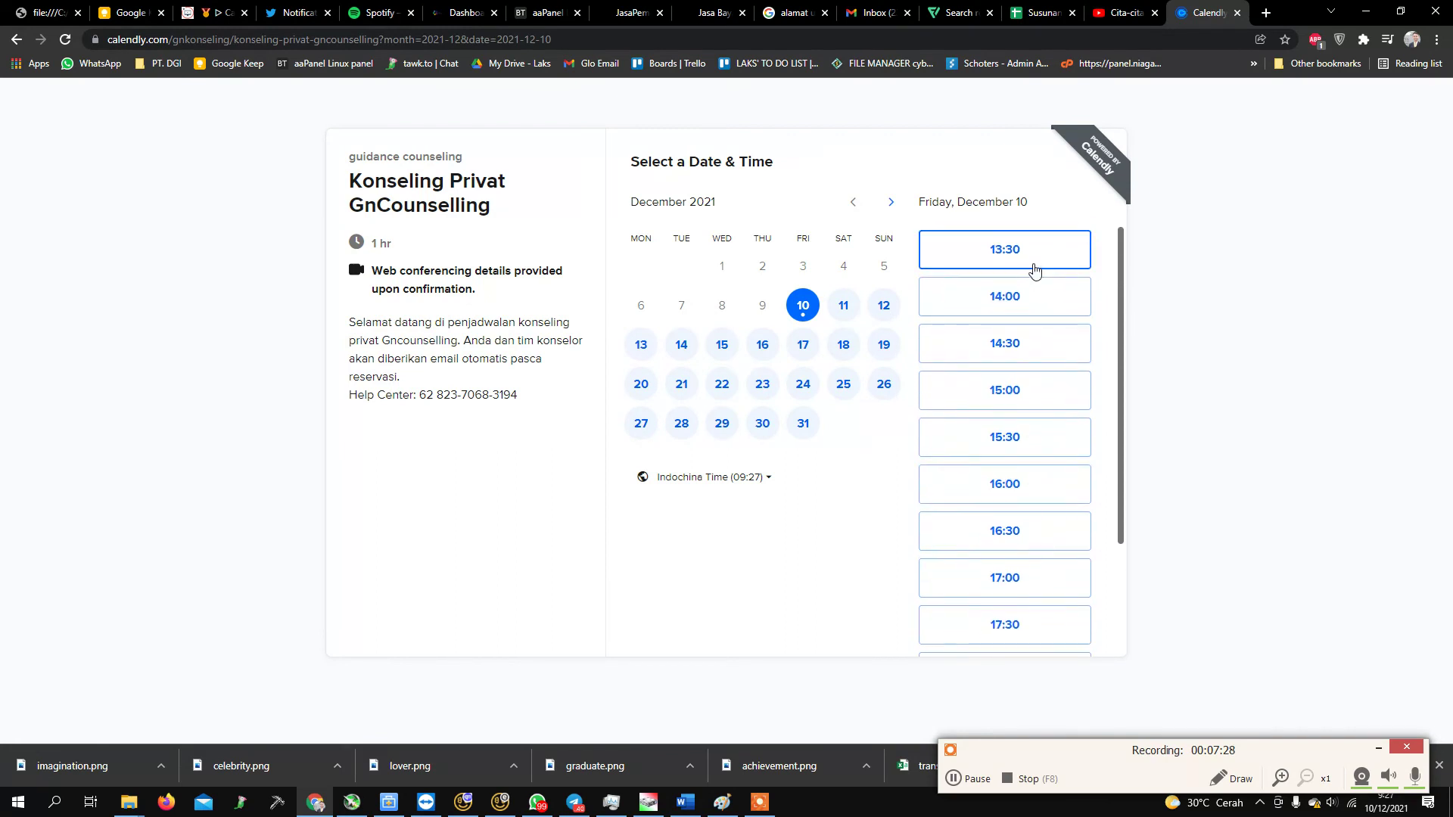
{"action": "left_click", "coordinate": [884, 307]}
{"action": "scroll", "coordinate": [1031, 314], "scroll_direction": "down", "scroll_amount": 10}
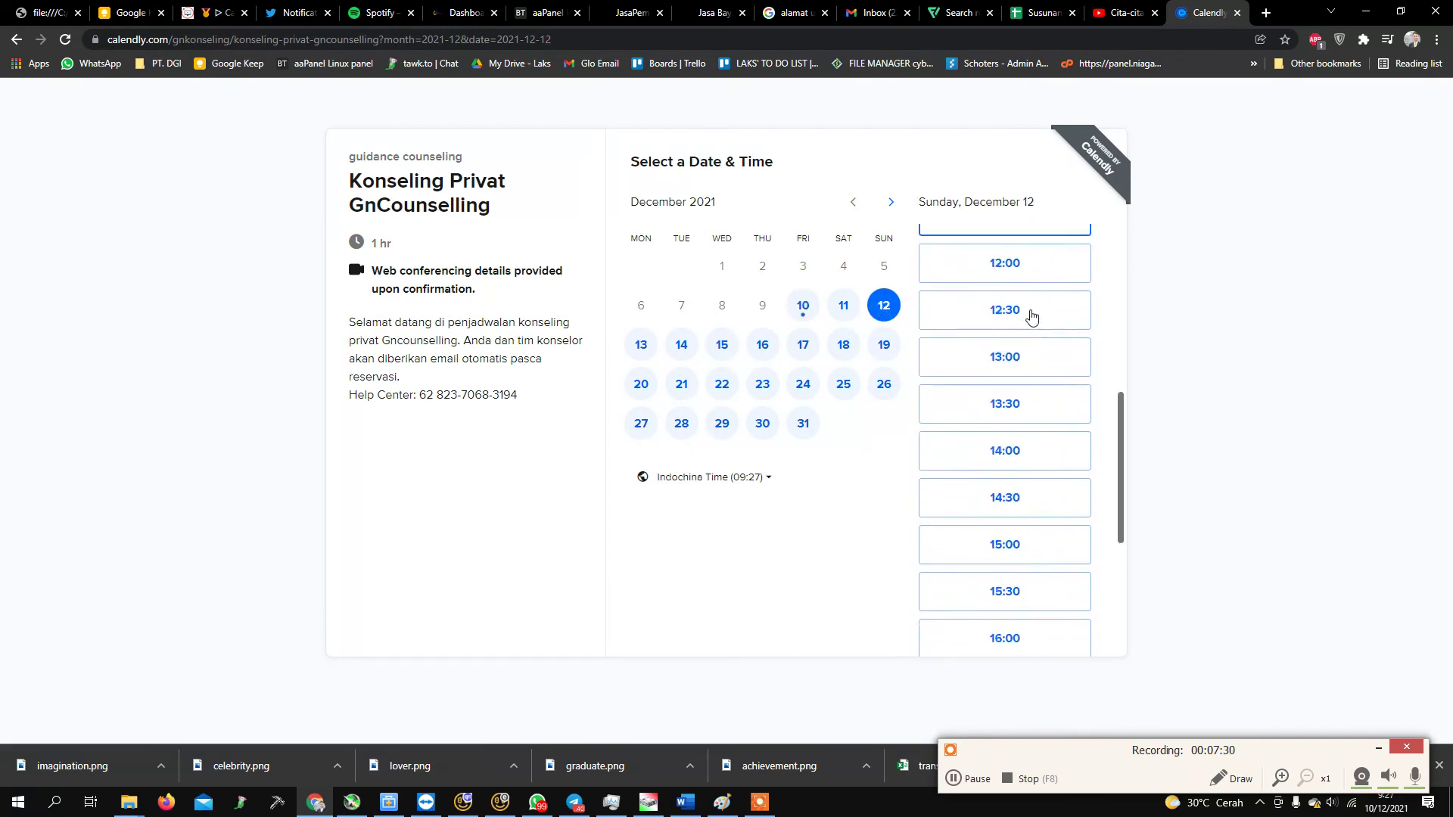
{"action": "left_click", "coordinate": [719, 354]}
{"action": "left_click", "coordinate": [882, 348]}
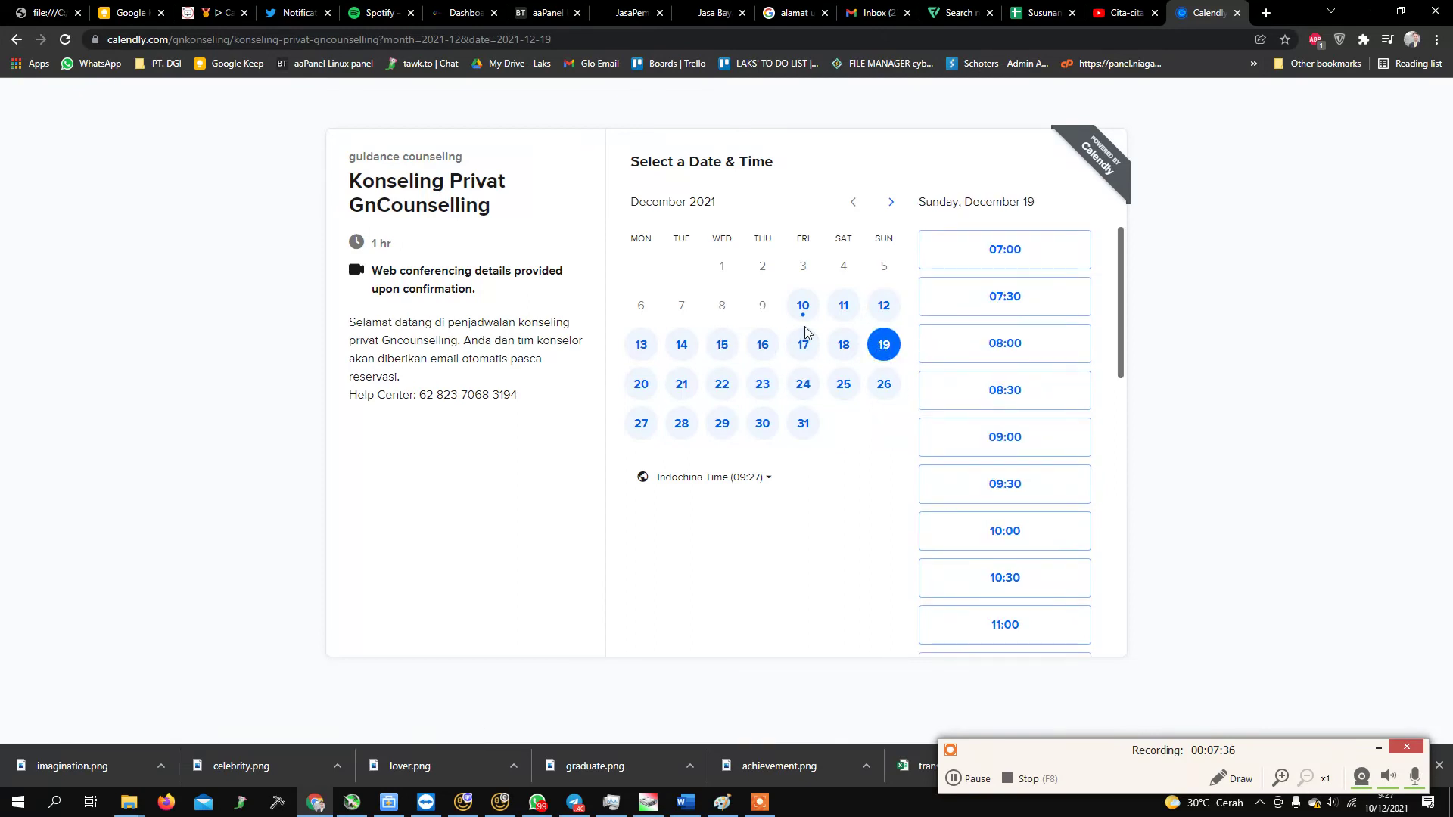
{"action": "left_click", "coordinate": [813, 357]}
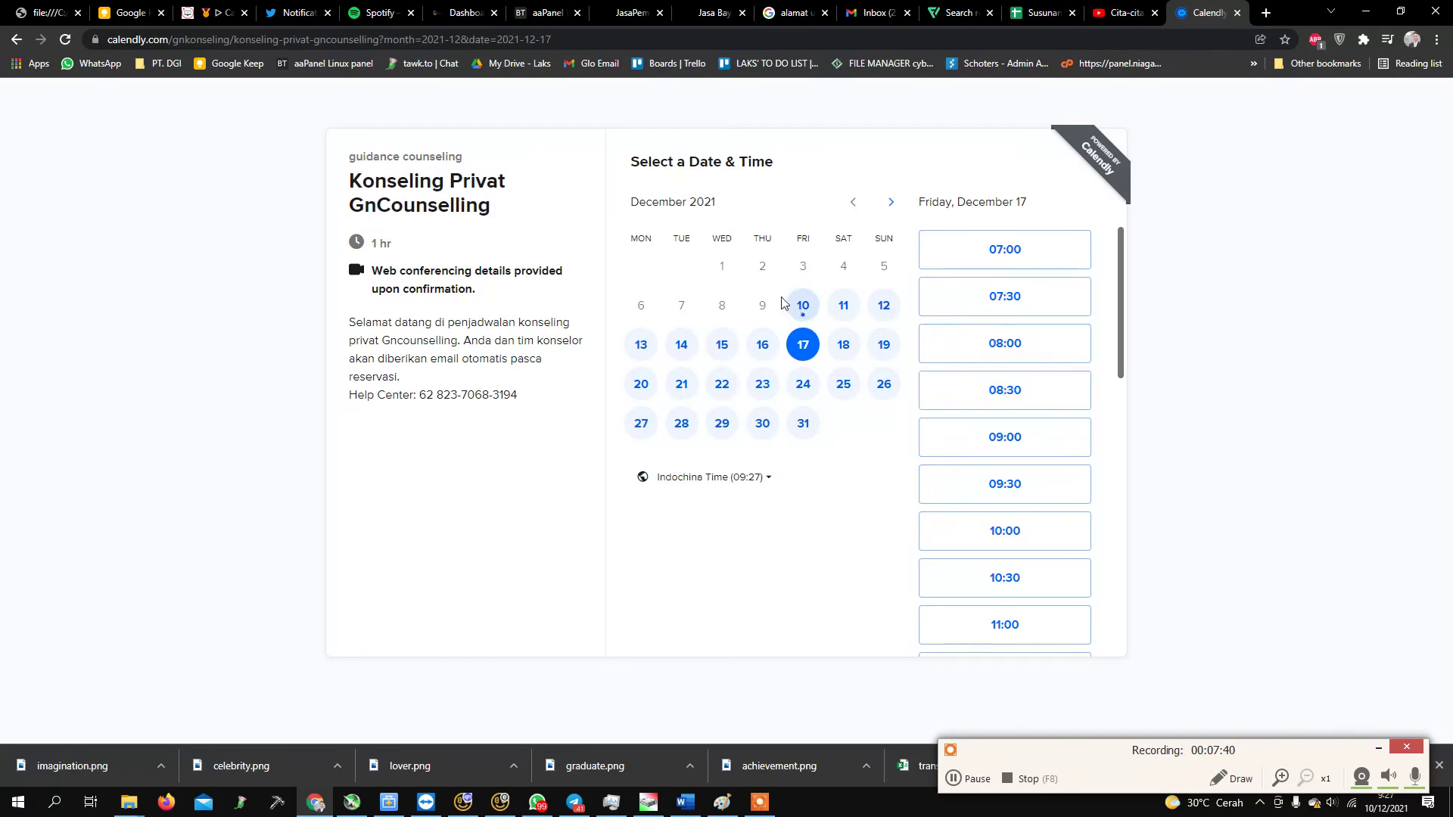
{"action": "left_click", "coordinate": [16, 40]}
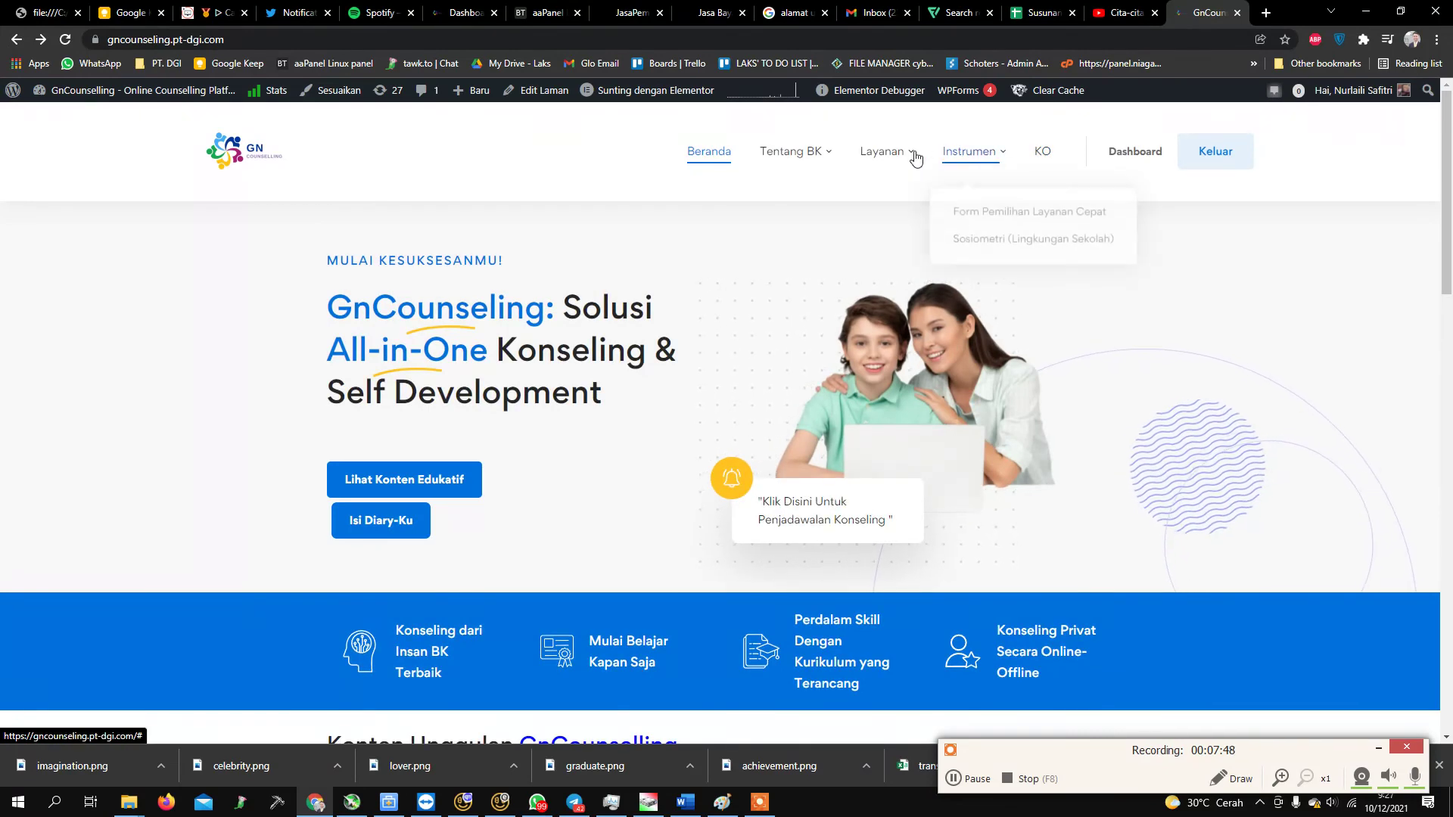
{"action": "mouse_move", "coordinate": [879, 155]}
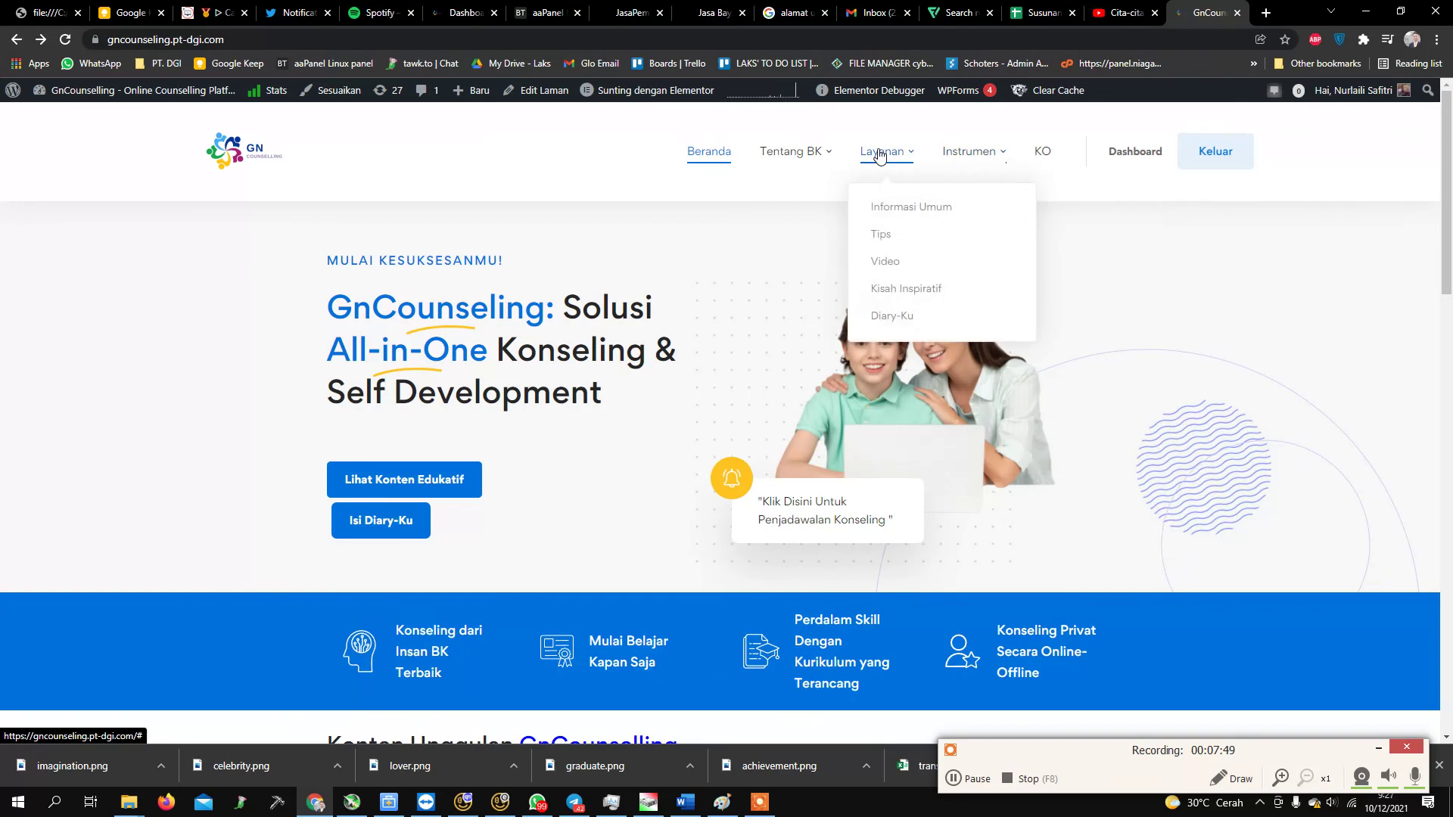
{"action": "left_click", "coordinate": [916, 204]}
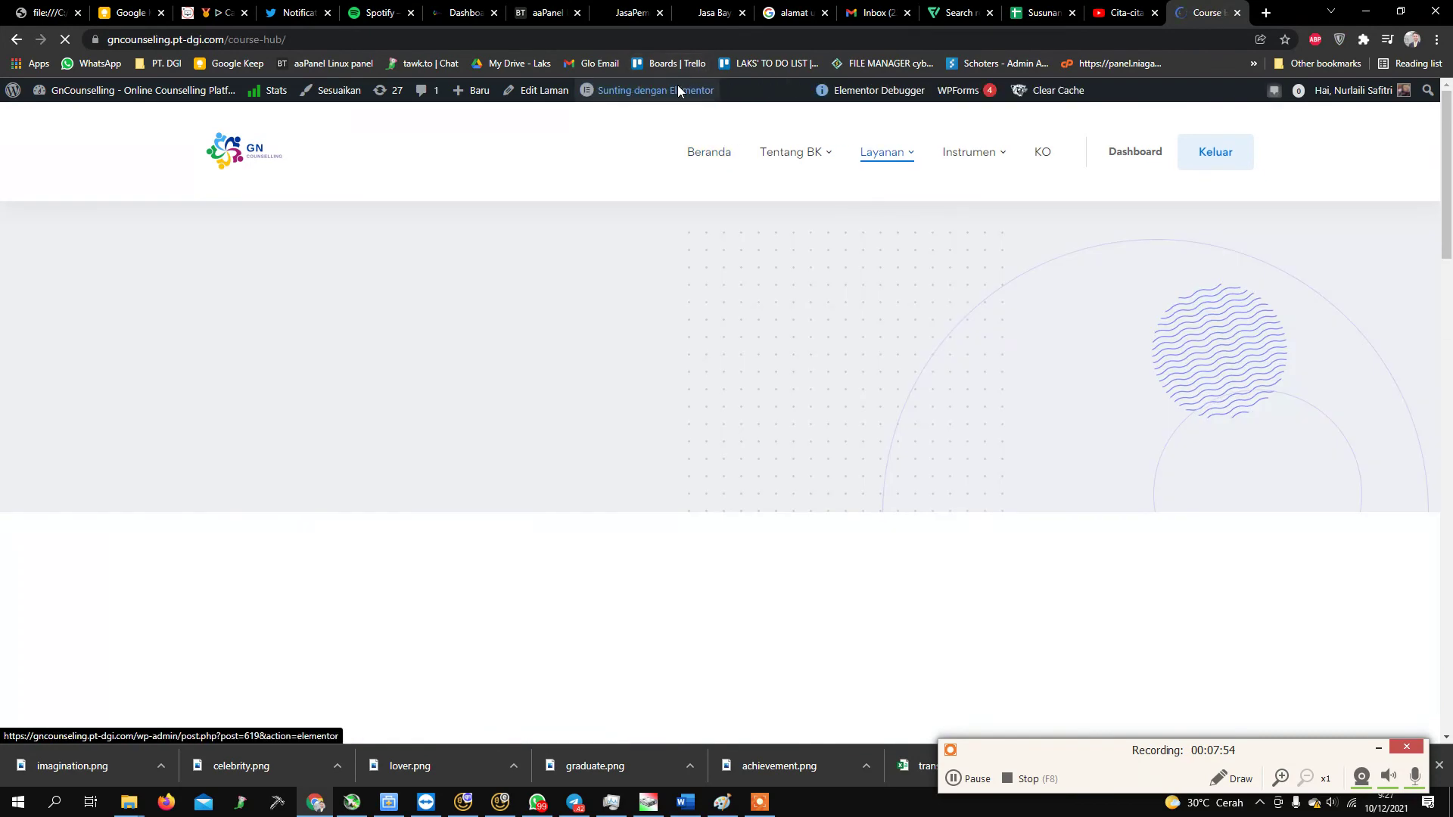
{"action": "scroll", "coordinate": [840, 340], "scroll_direction": "down", "scroll_amount": 2}
{"action": "scroll", "coordinate": [861, 341], "scroll_direction": "down", "scroll_amount": 7}
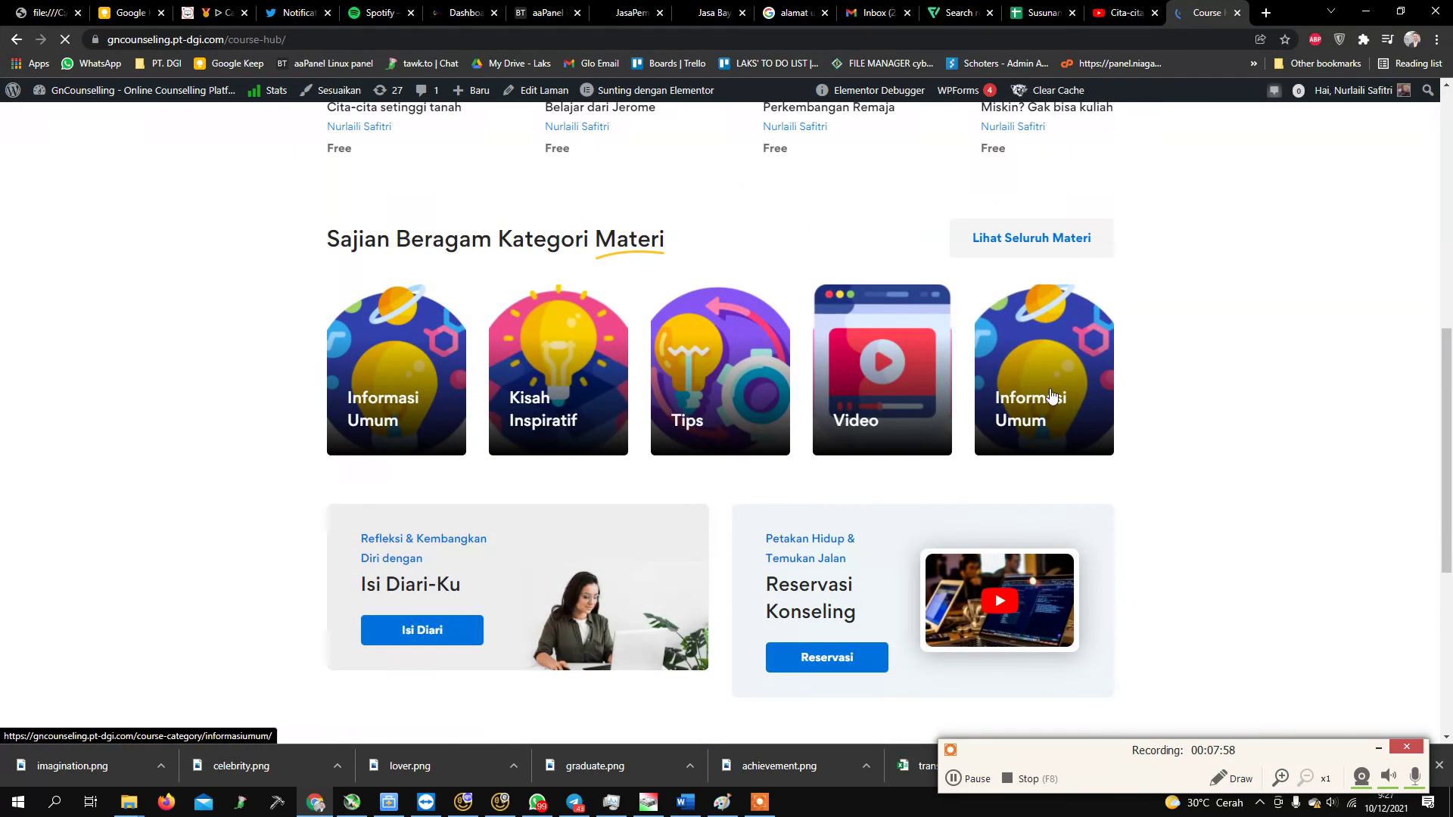
{"action": "left_click", "coordinate": [443, 370]}
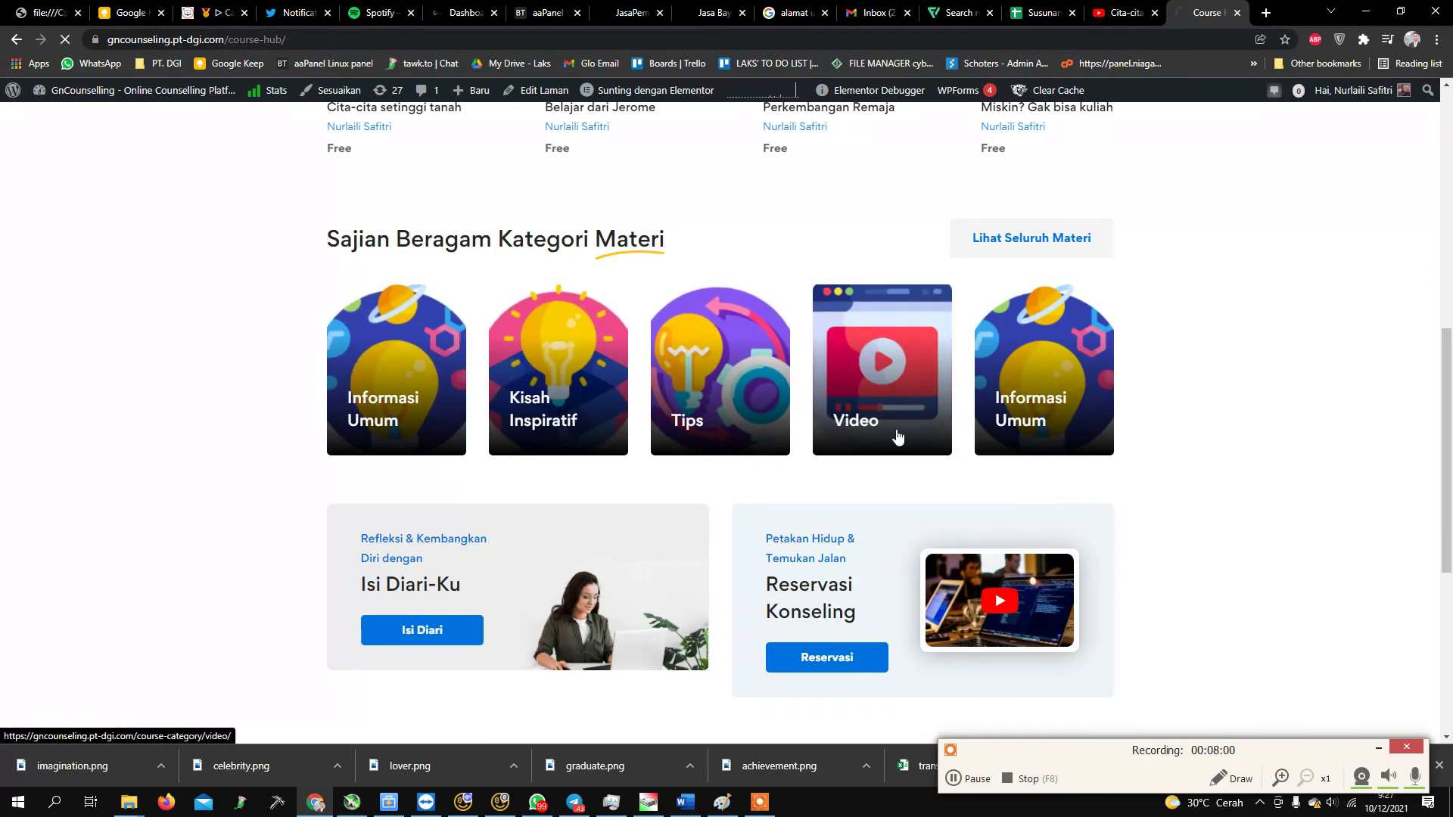
{"action": "scroll", "coordinate": [885, 432], "scroll_direction": "up", "scroll_amount": 2}
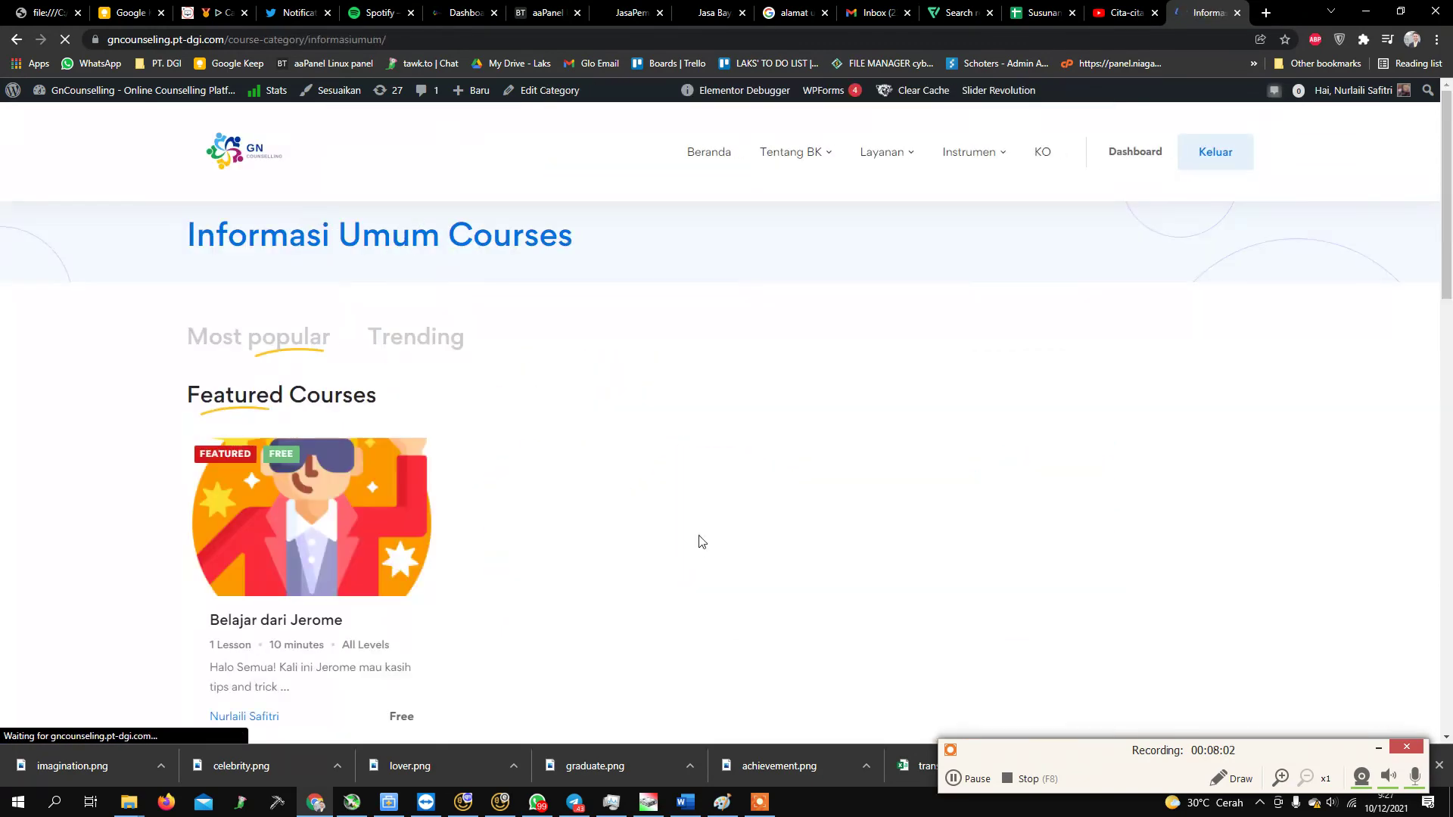
{"action": "scroll", "coordinate": [480, 483], "scroll_direction": "down", "scroll_amount": 2}
{"action": "scroll", "coordinate": [318, 397], "scroll_direction": "up", "scroll_amount": 1}
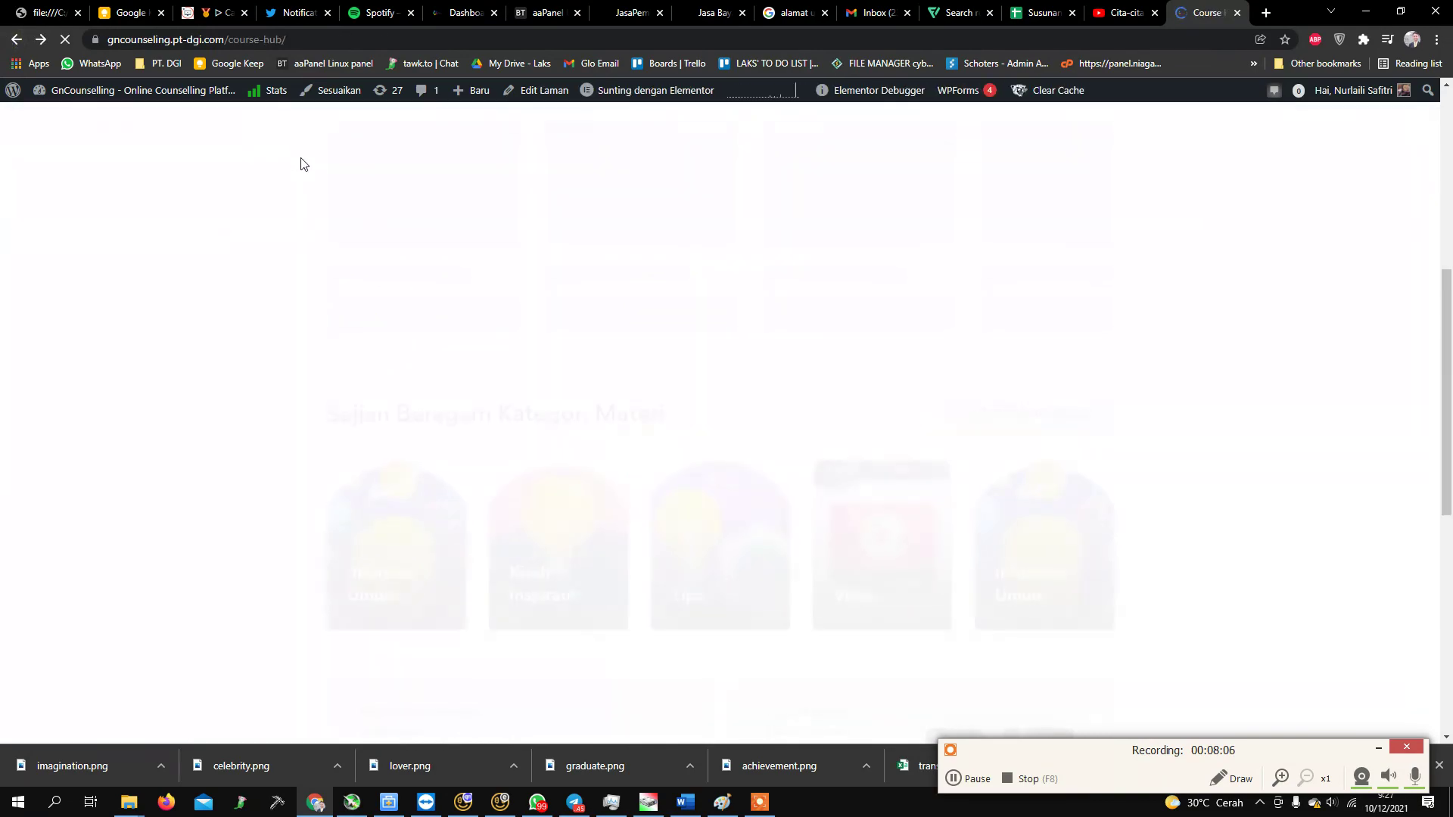
{"action": "scroll", "coordinate": [691, 286], "scroll_direction": "down", "scroll_amount": 10}
{"action": "scroll", "coordinate": [689, 290], "scroll_direction": "up", "scroll_amount": 15}
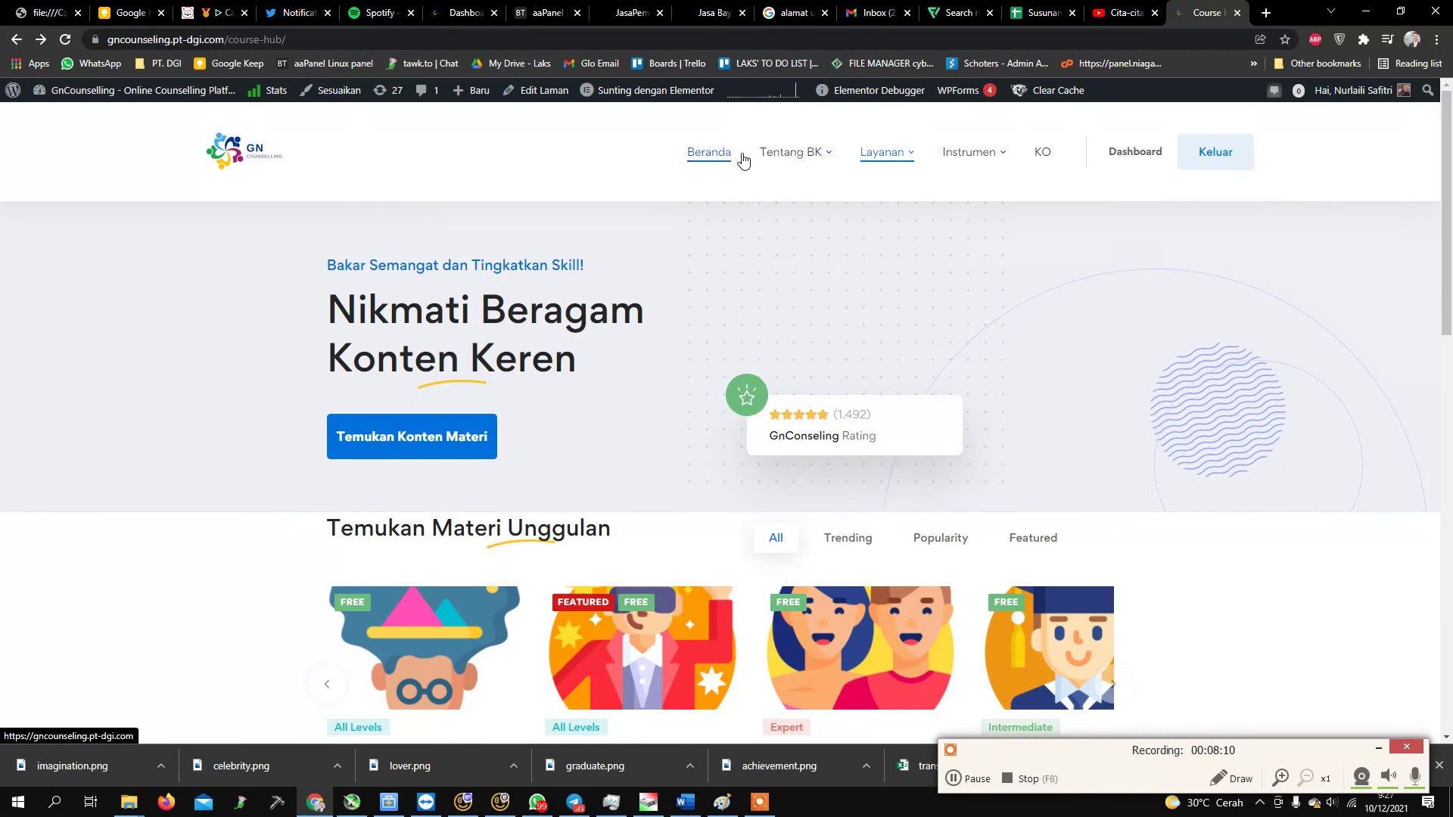
{"action": "left_click", "coordinate": [243, 158]}
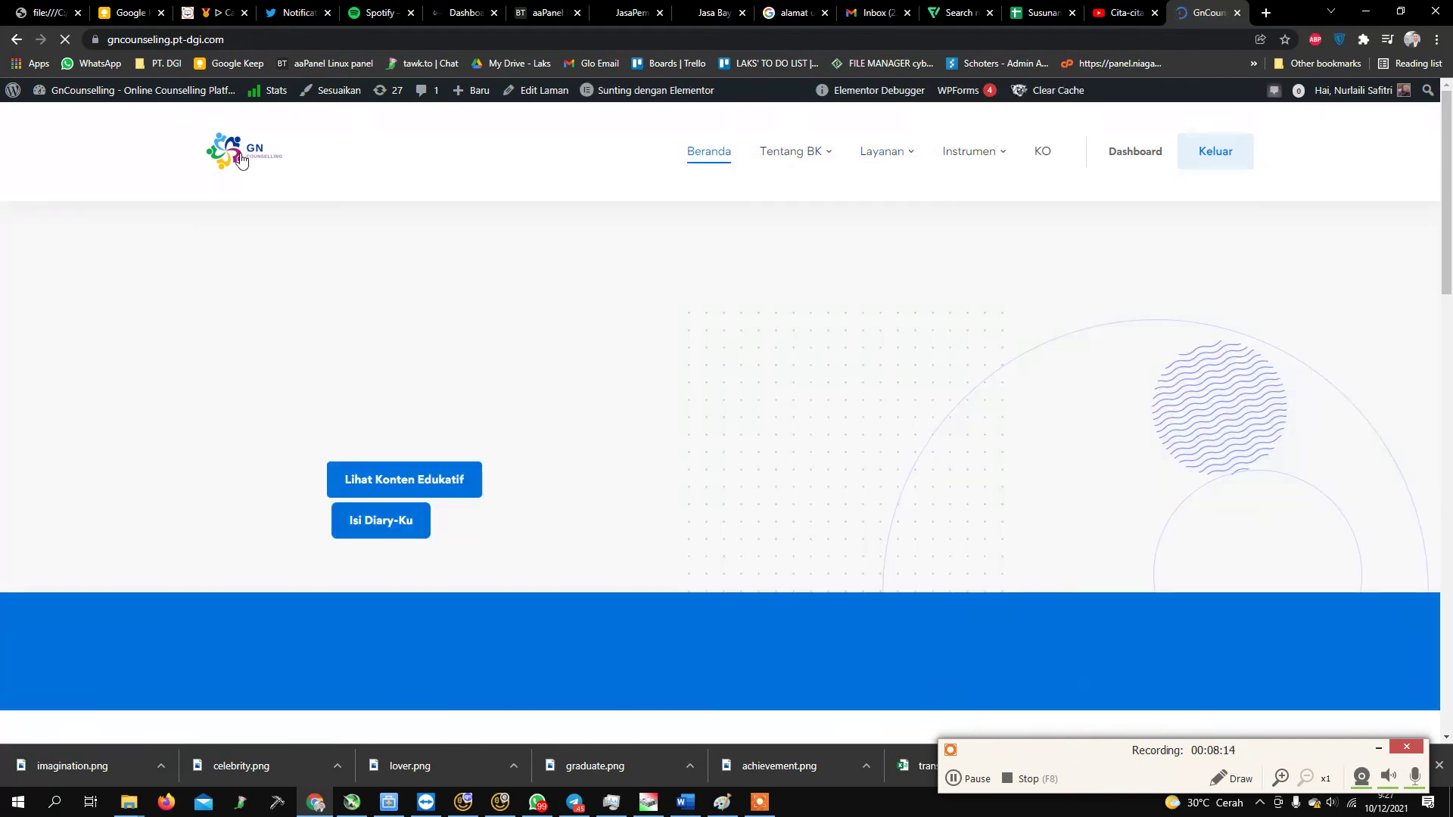
{"action": "scroll", "coordinate": [609, 366], "scroll_direction": "down", "scroll_amount": 5}
{"action": "scroll", "coordinate": [610, 365], "scroll_direction": "down", "scroll_amount": 2}
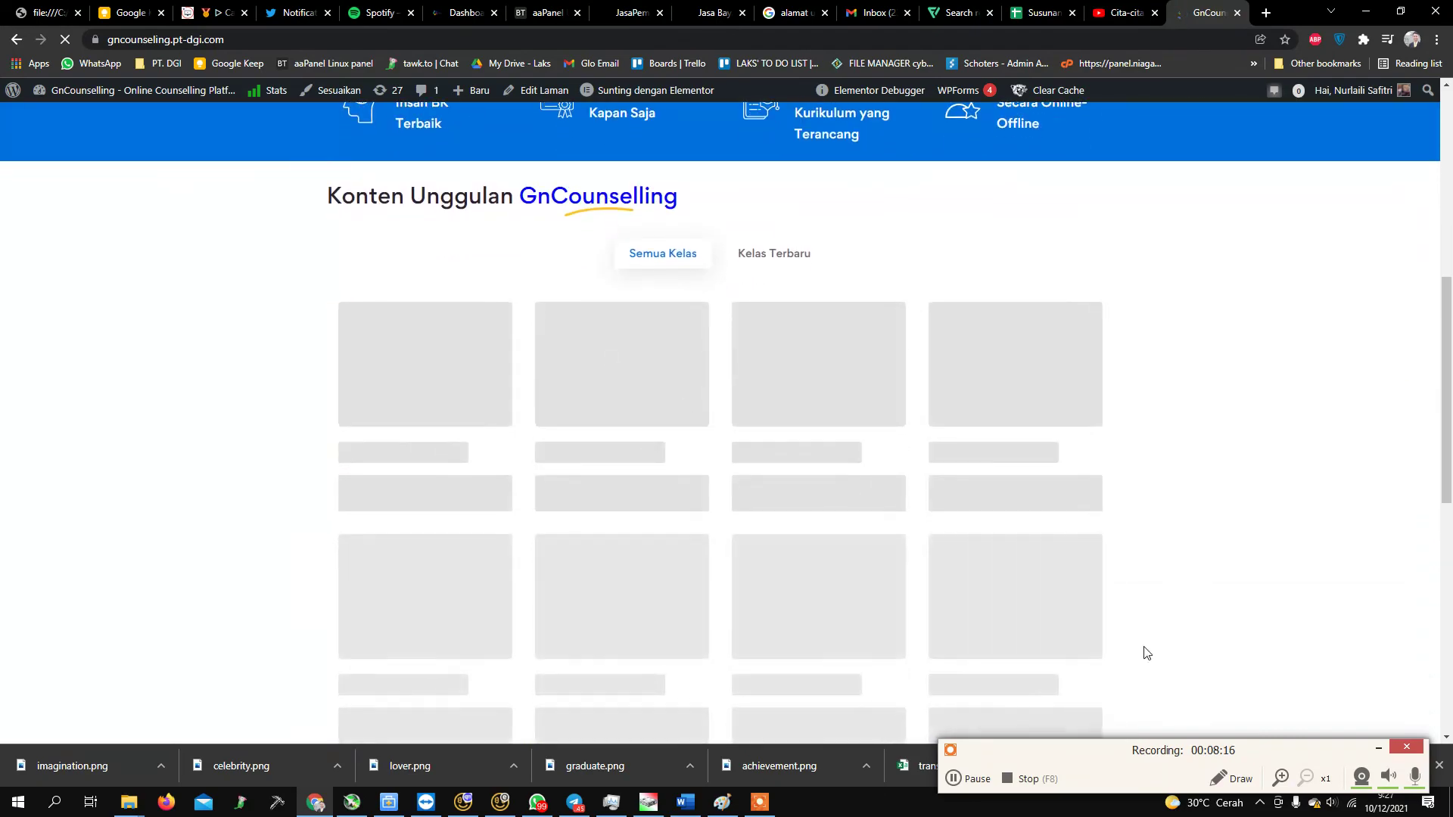